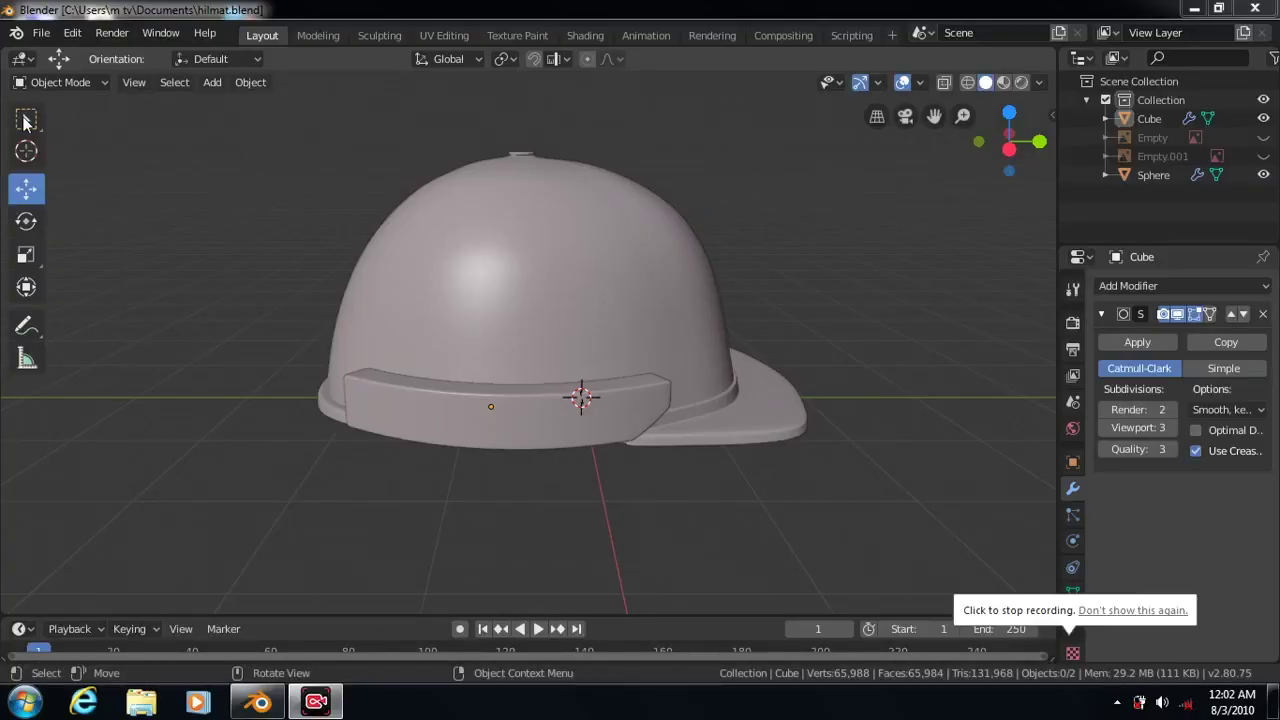
Switch the viewport to the orthographic Right view of the helmet
key("KP_3")
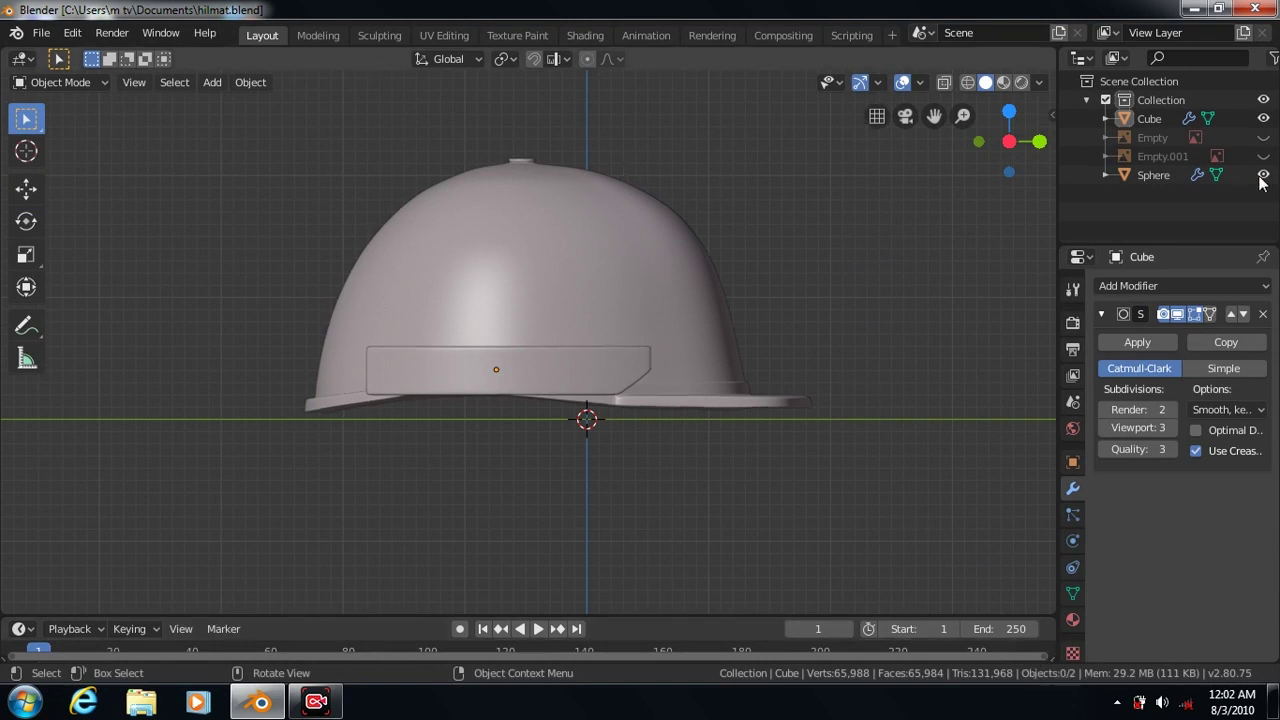
Hide the visor and helmet shell, show the side photo, and add a 6-sided cylinder
left_click(1263, 119)
left_click(1263, 174)
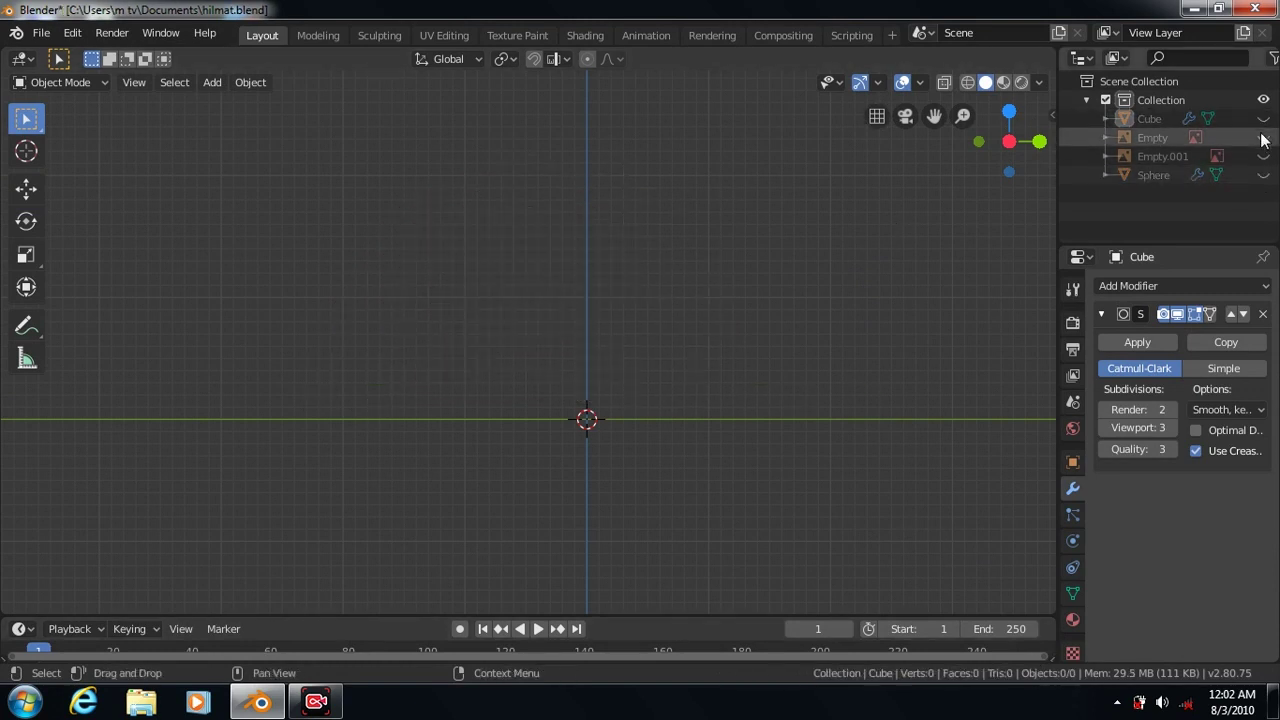
left_click(1263, 138)
left_click(212, 82)
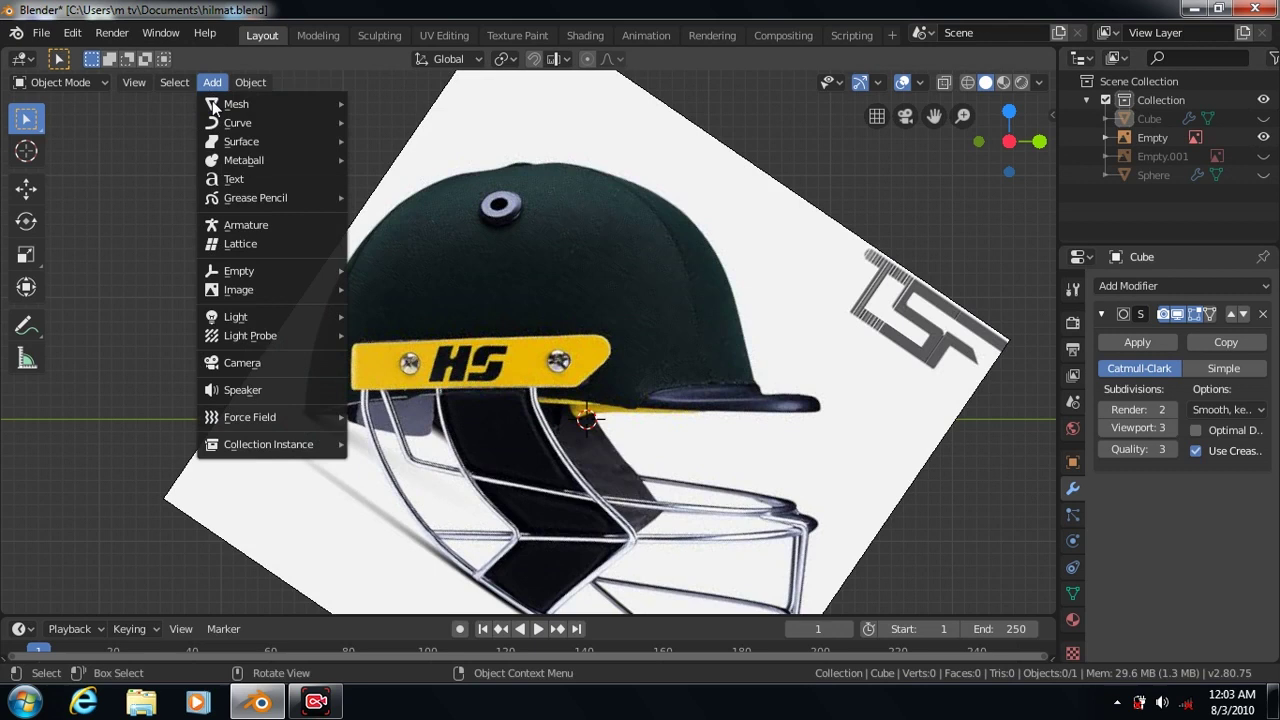
left_click(394, 197)
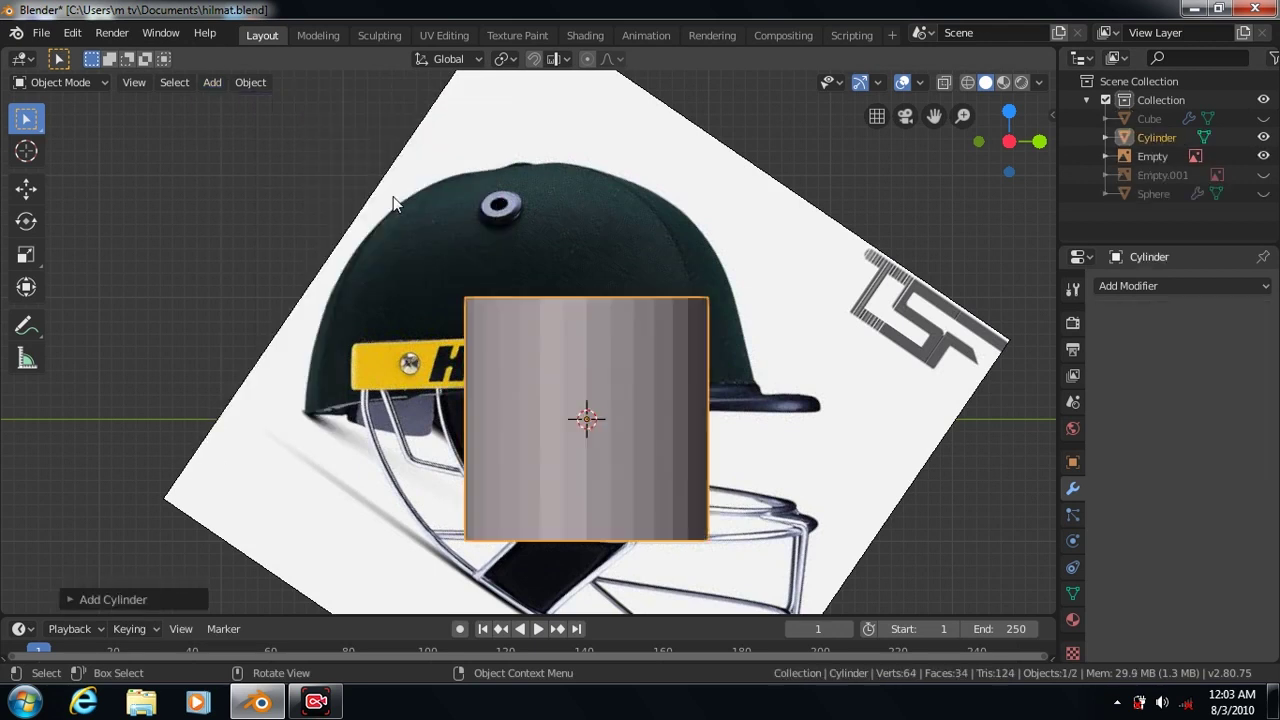
left_click(68, 601)
type("6")
key("Return")
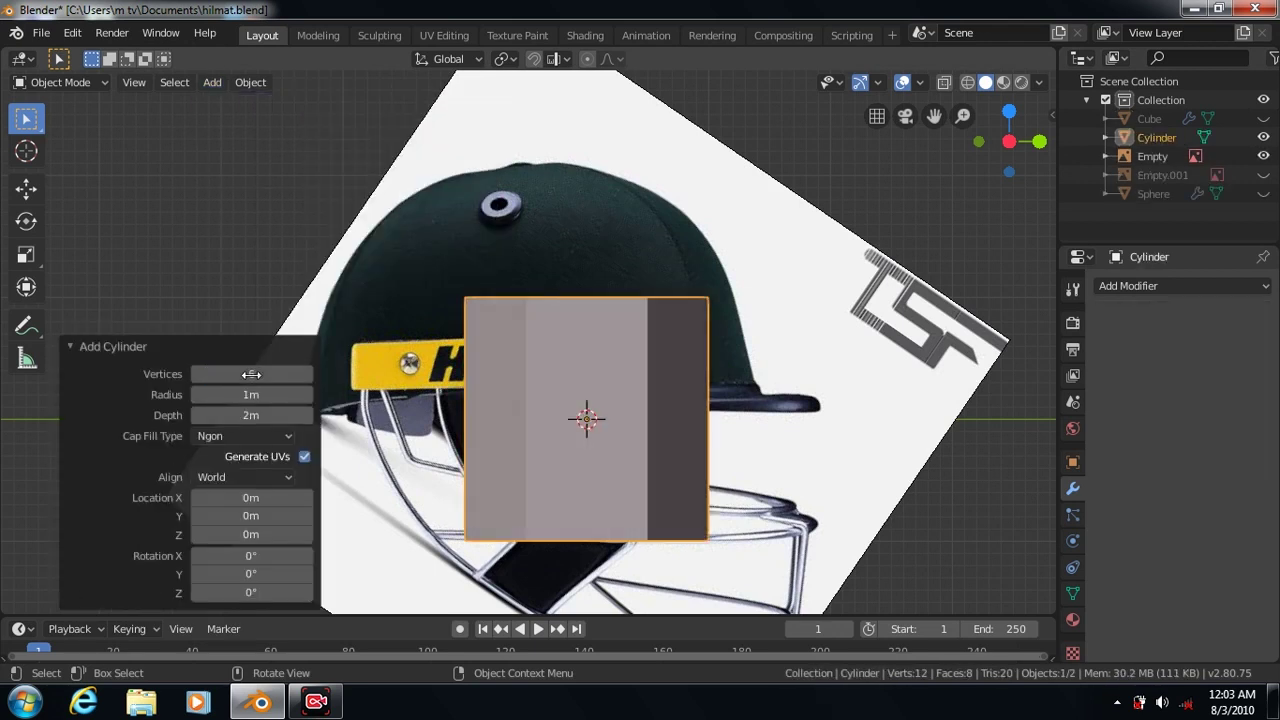
left_click(70, 346)
Rotate the cylinder -90° about X and scale it down to a small piece
left_click(26, 222)
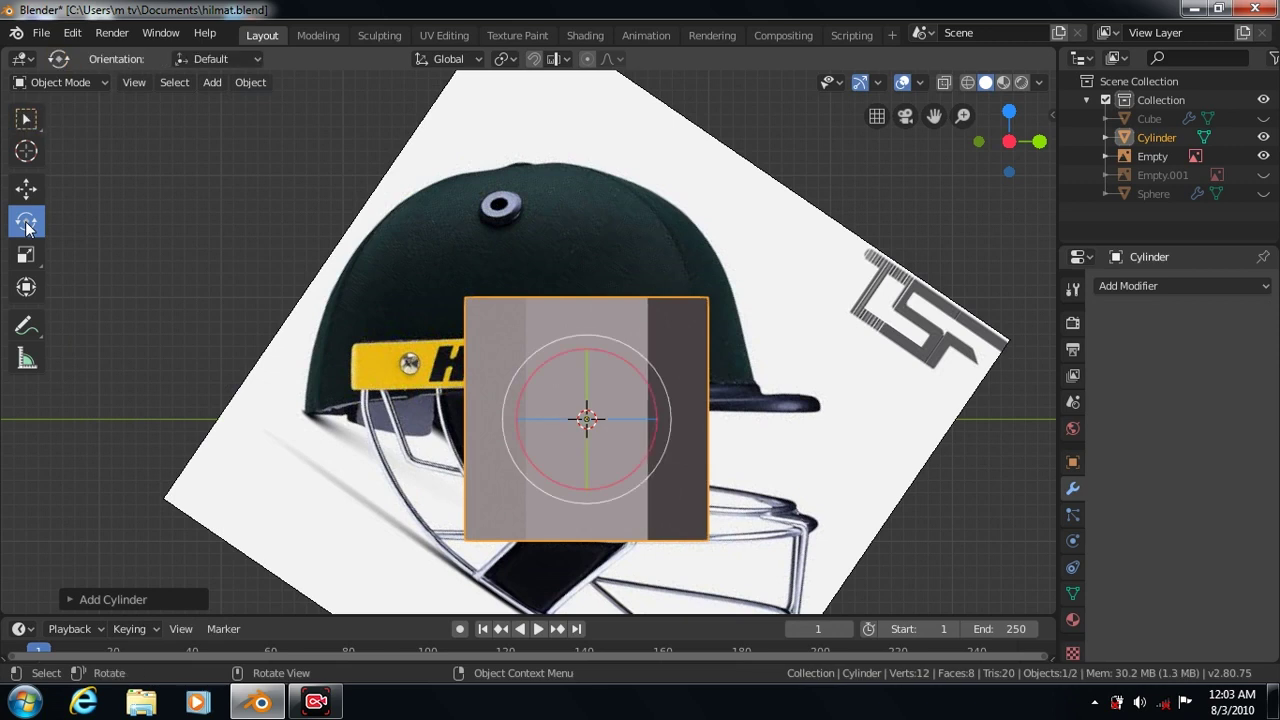
left_click_drag(650, 398, 666, 428)
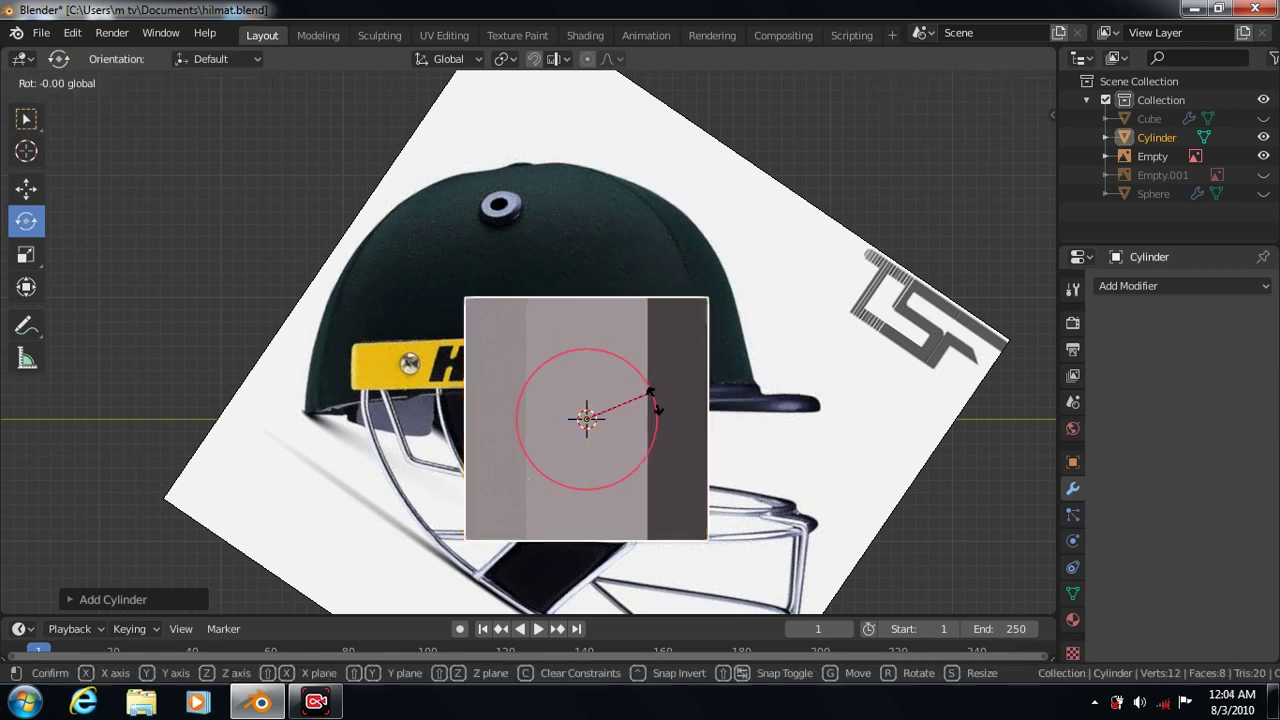
left_click(68, 601)
left_click(248, 532)
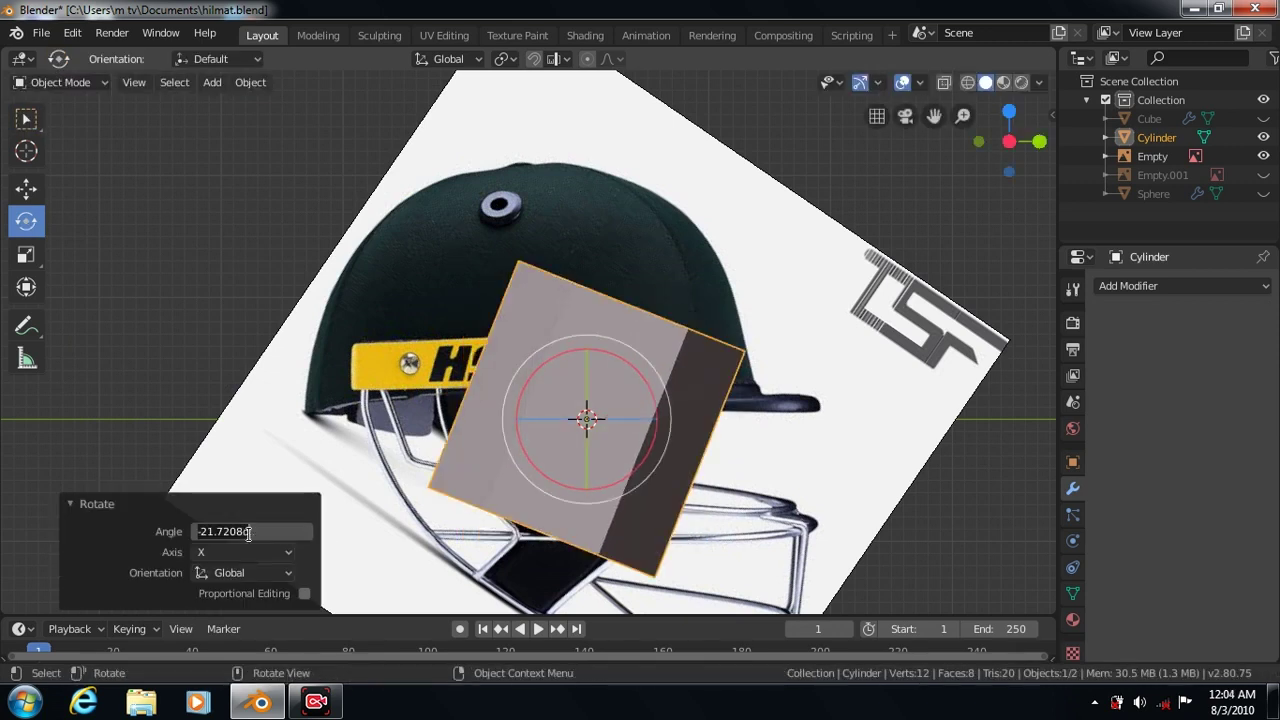
key("Return")
left_click(70, 504)
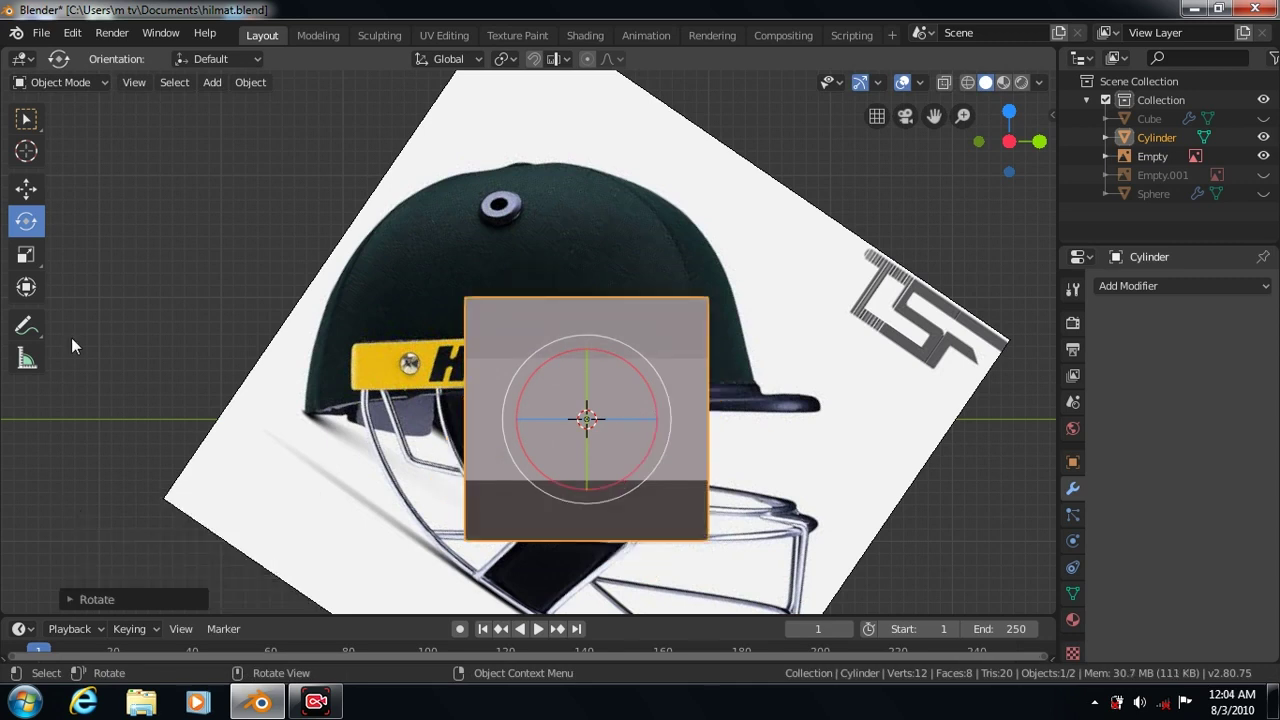
left_click(26, 255)
left_click_drag(668, 430, 600, 440)
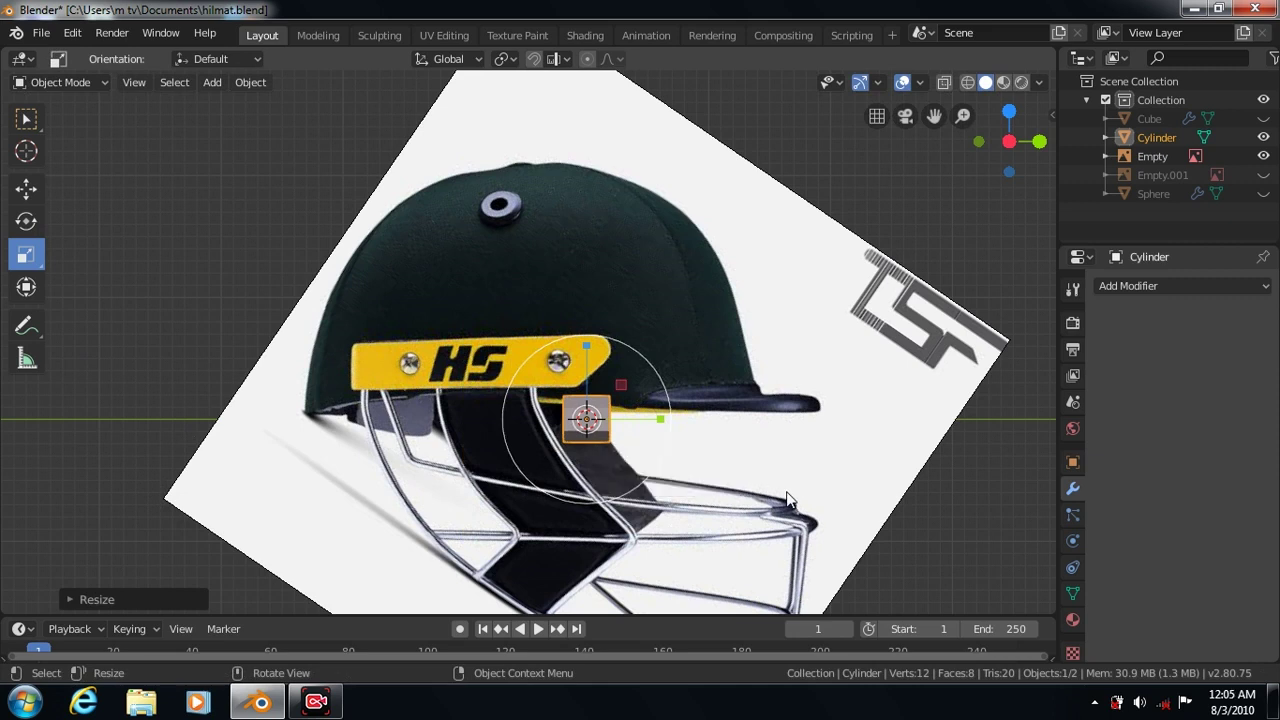
Scale the cylinder to 0.42 and lower it onto the grille's bar junction
key("s")
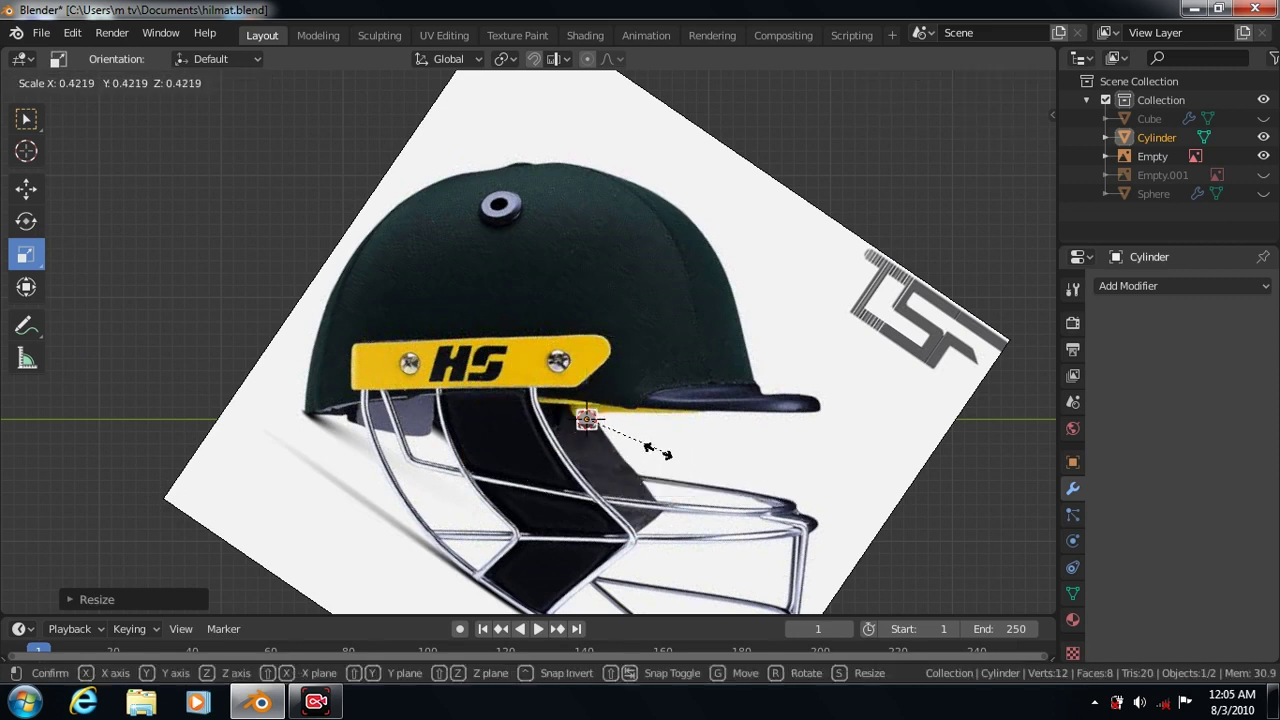
left_click(658, 451)
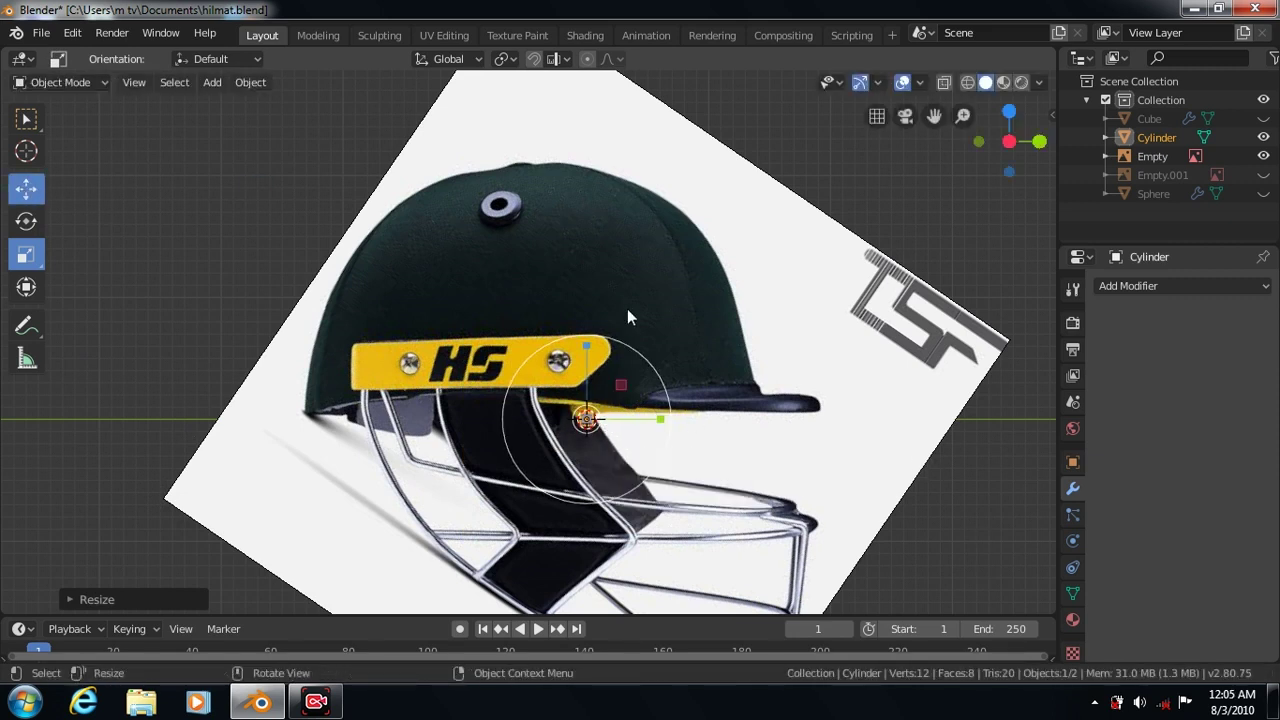
left_click_drag(586, 345, 583, 373)
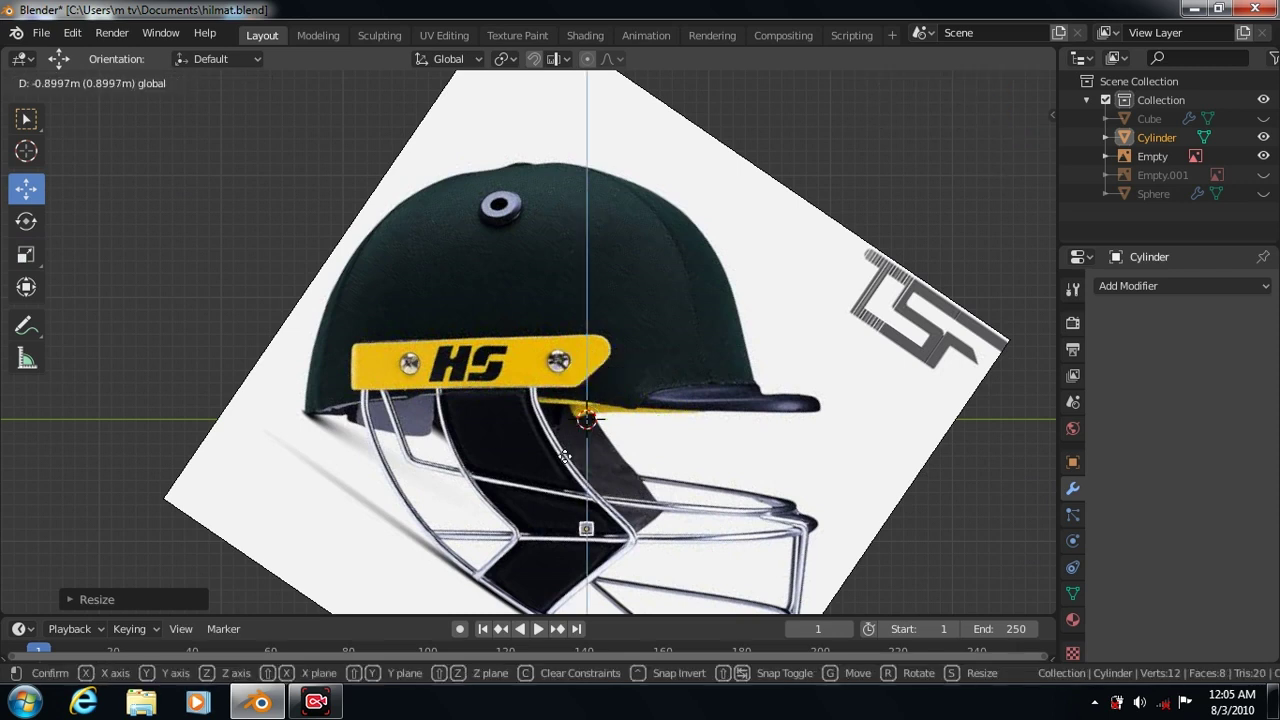
left_click_drag(567, 474, 568, 476)
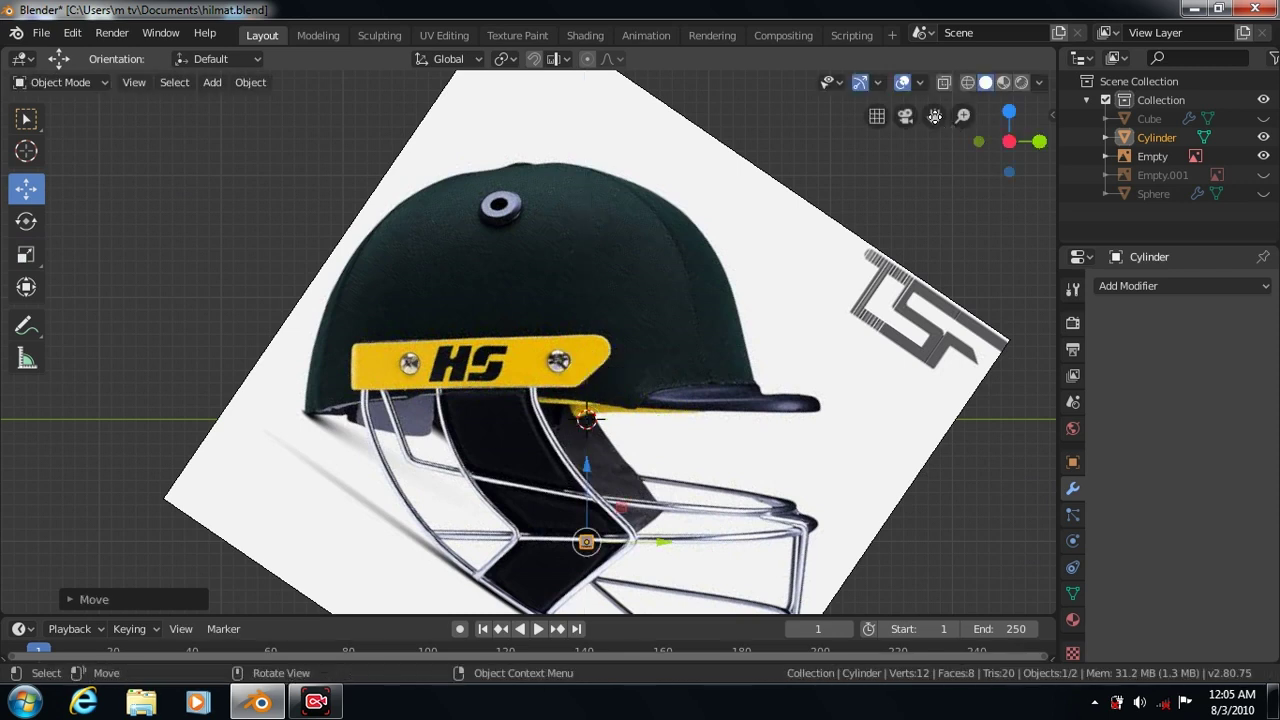
mouse_move(933, 115)
left_mouse_down()
mouse_move(923, 72)
mouse_move(892, 358)
left_mouse_up()
scroll(880, 380, "up", 2)
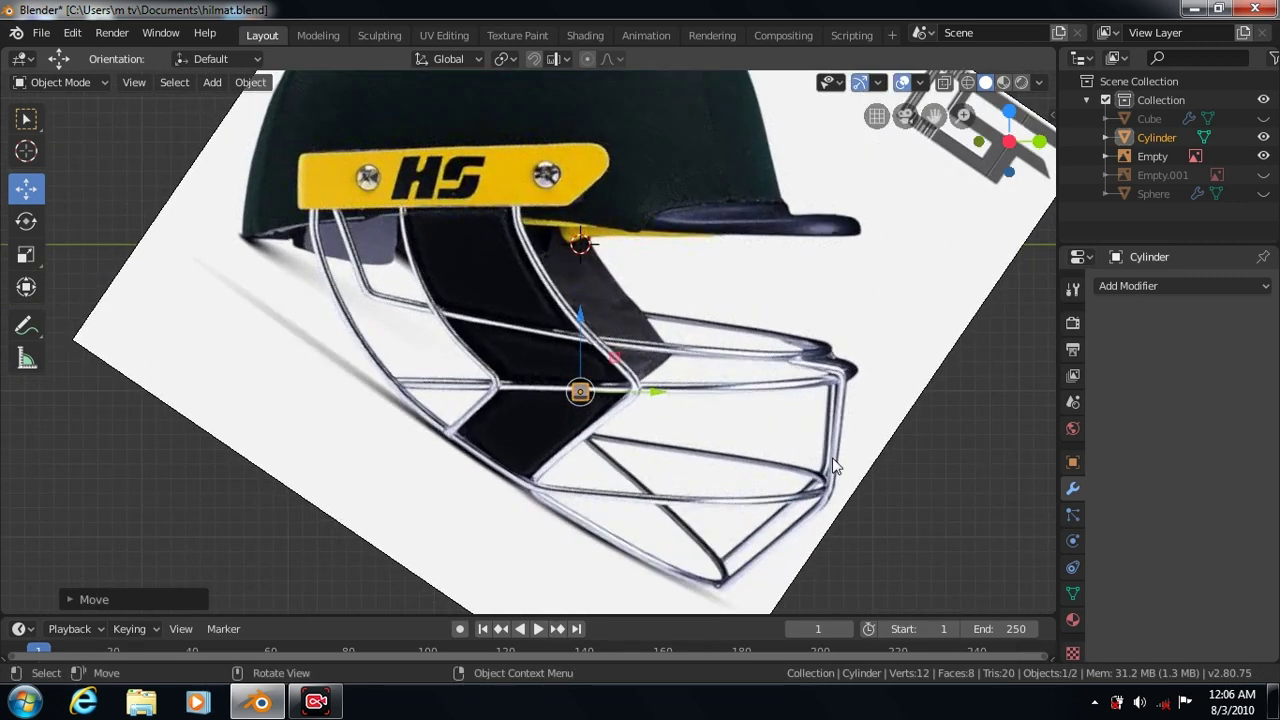
scroll(836, 462, "up", 5)
left_click_drag(656, 382, 655, 372)
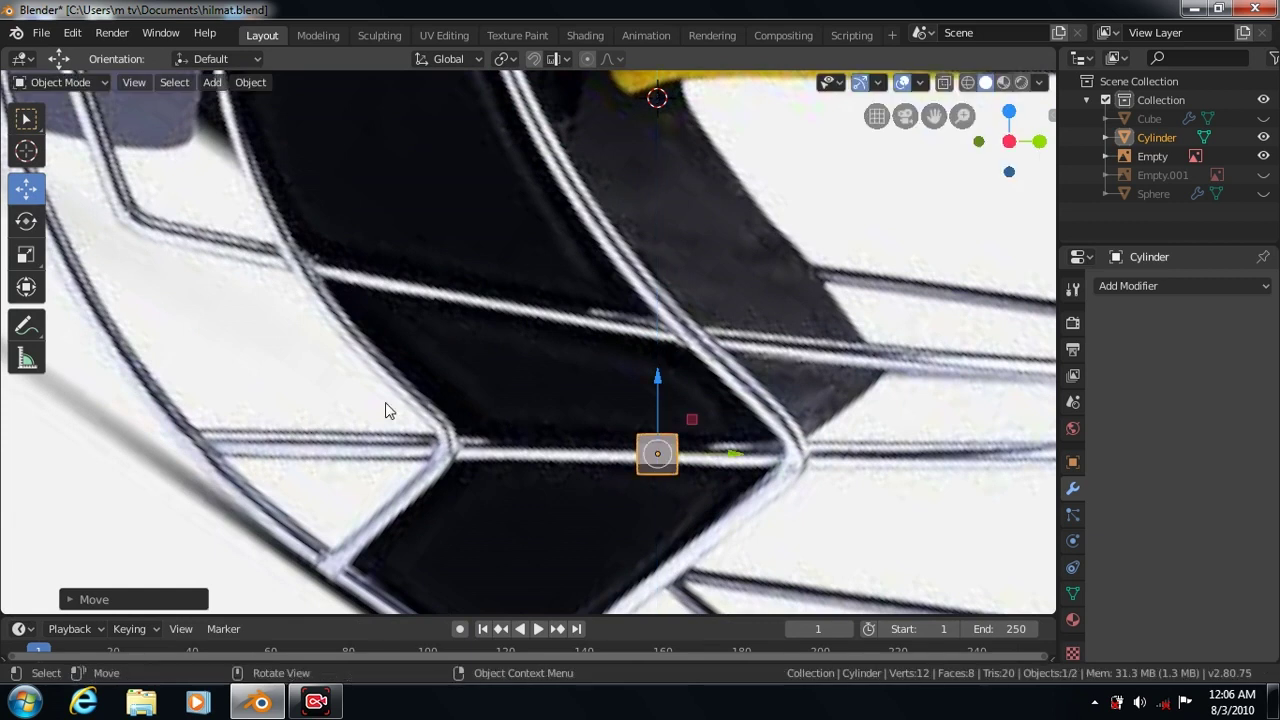
Rescale the cylinder slightly to fit the bar junction
left_click(26, 256)
key("s")
left_click(772, 487)
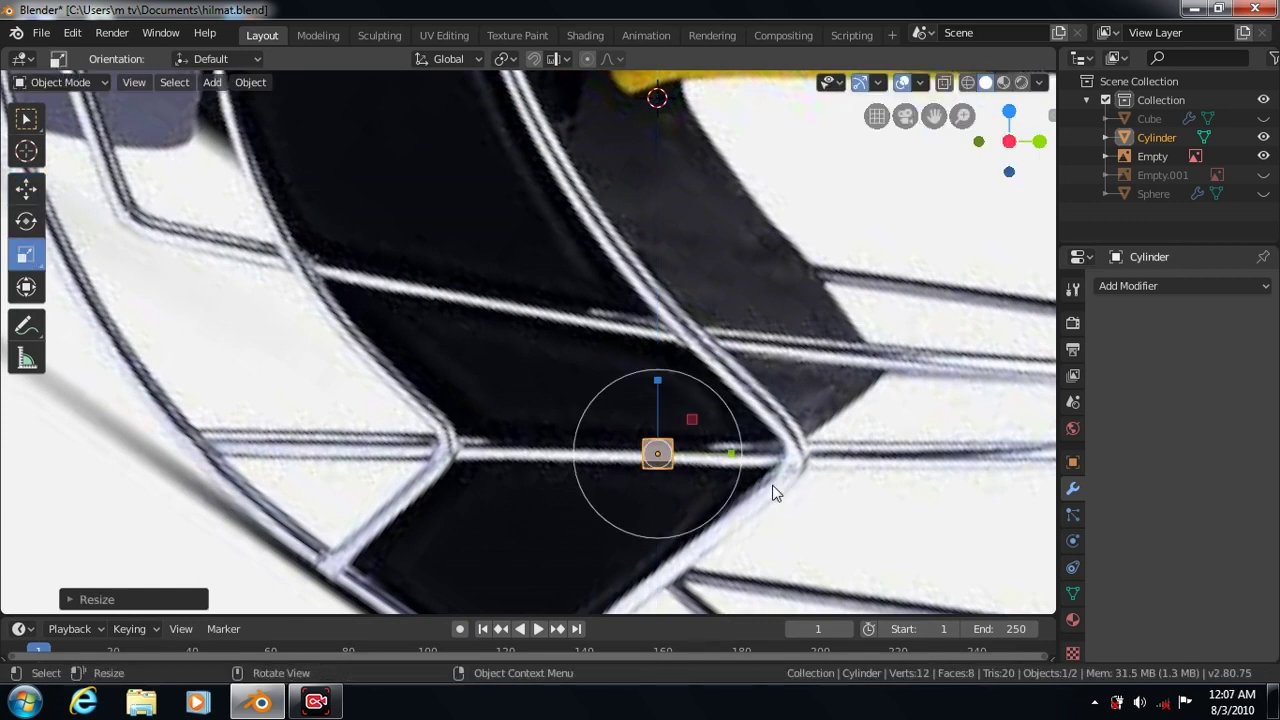
key("s")
left_click(805, 495)
Hide the side-view reference photo and nudge the cylinder slightly along X
key("Tab")
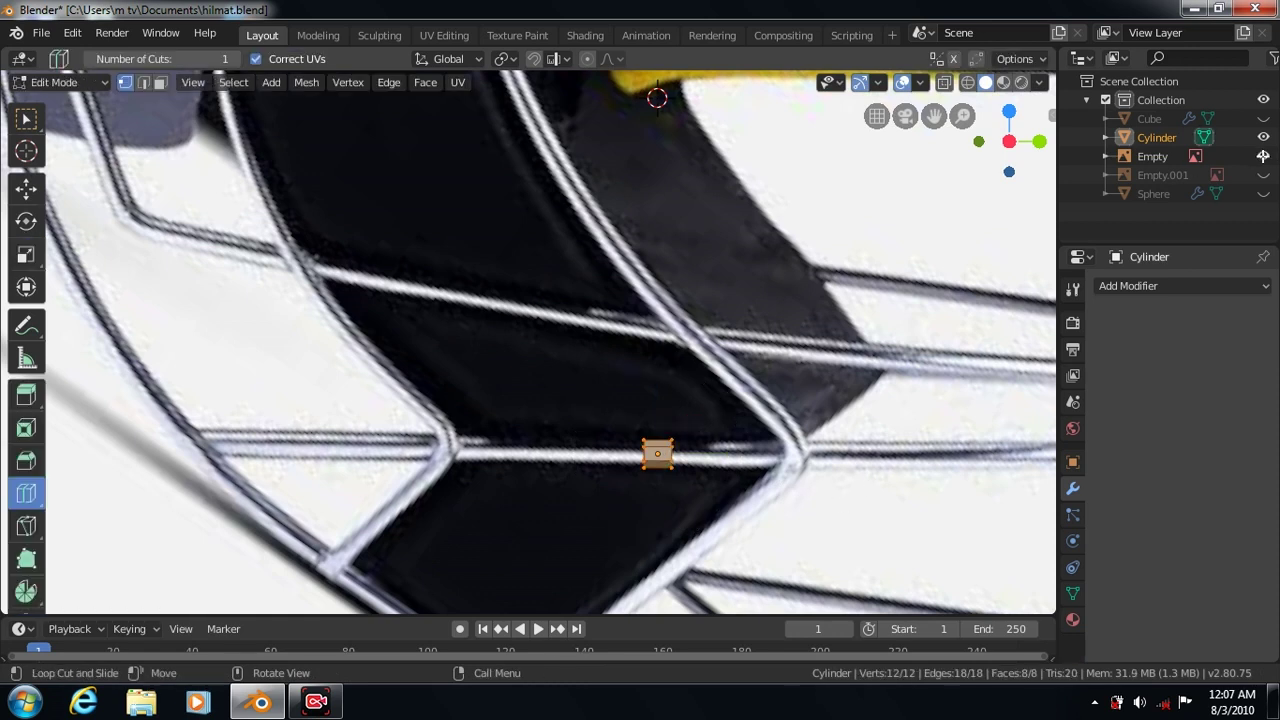
left_click(1263, 156)
key("Tab")
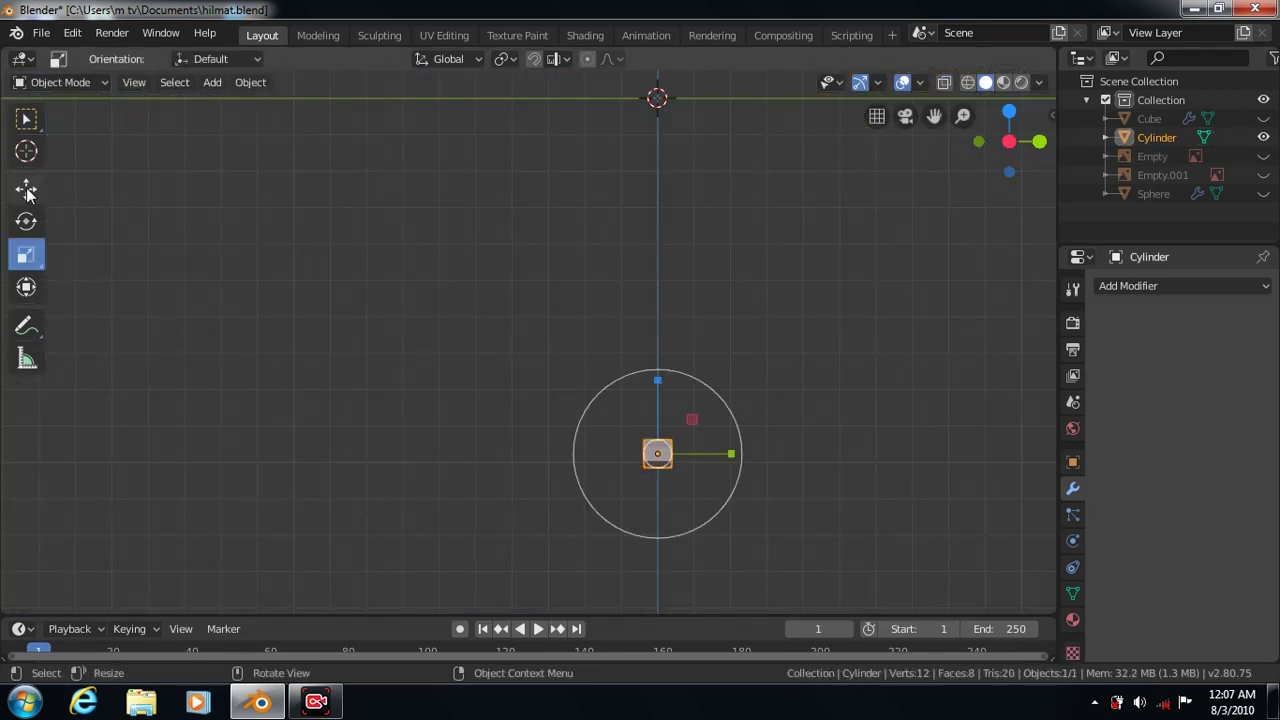
left_click(27, 191)
left_click_drag(733, 454, 748, 464)
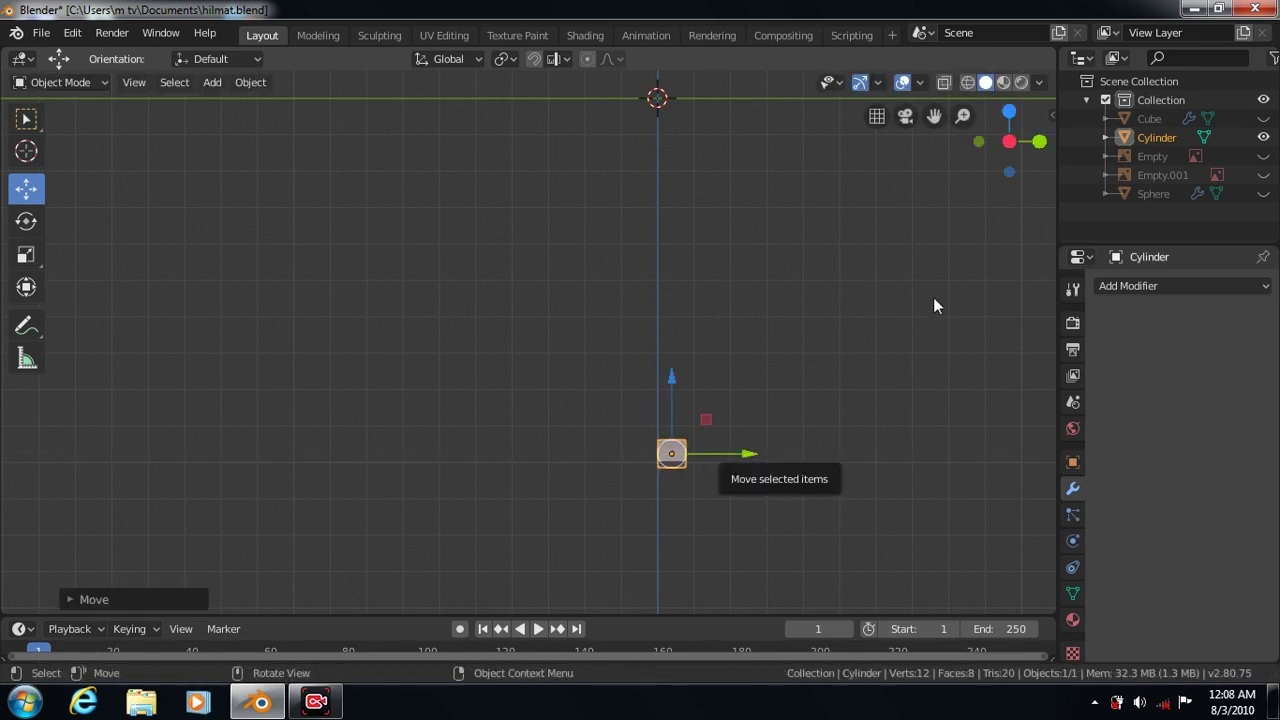
In front view with the front photo shown, slide the cylinder to the grille's left end
key("KP_1")
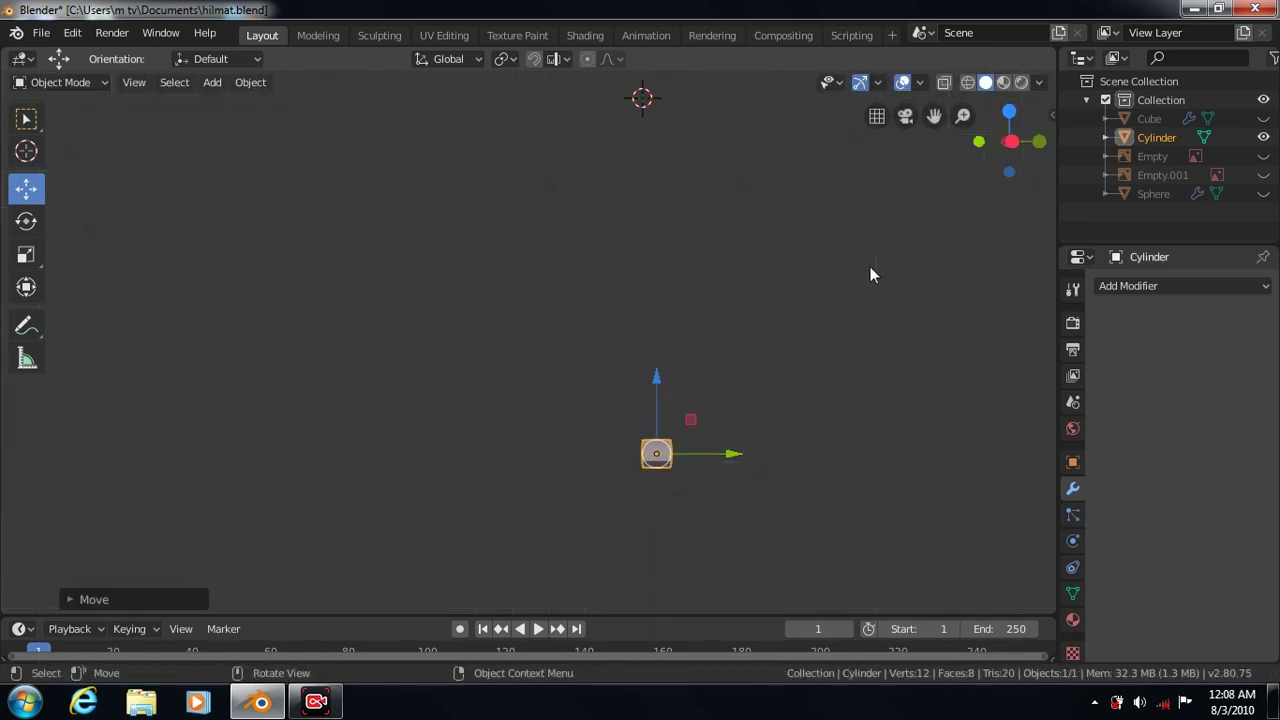
left_click(1263, 175)
scroll(630, 421, "down", 4)
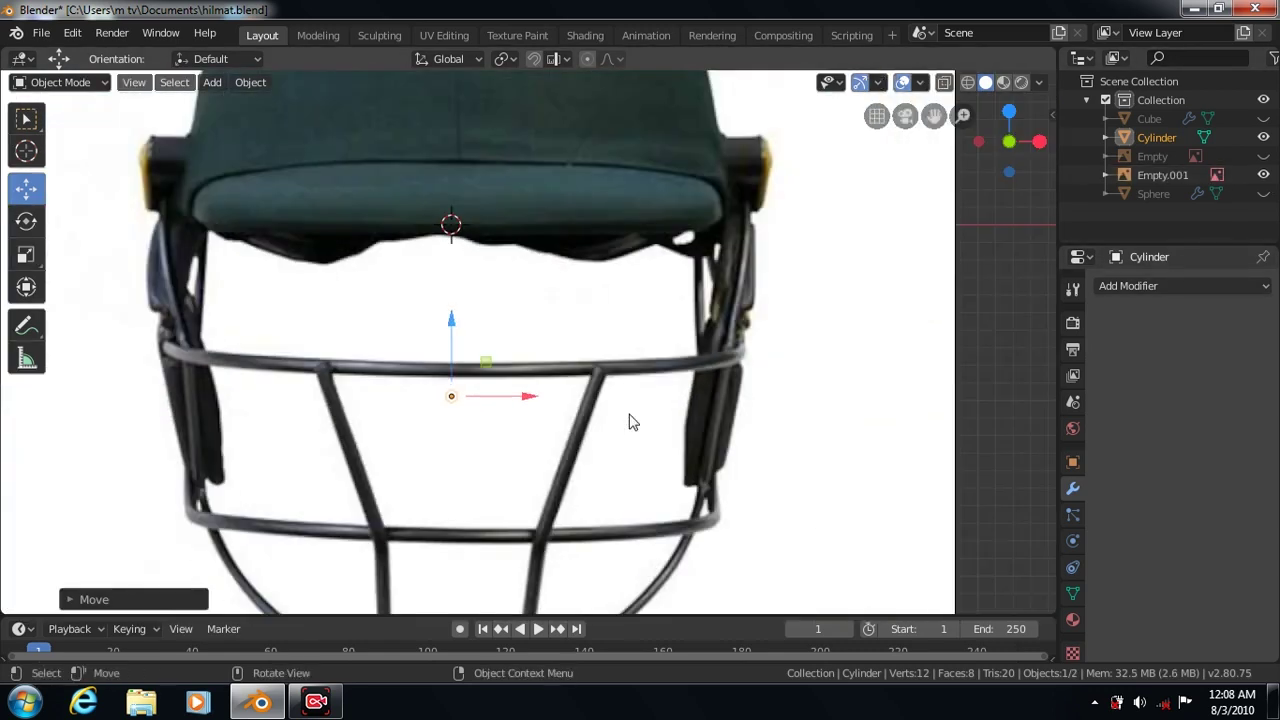
scroll(630, 421, "down", 2)
scroll(630, 421, "down", 1)
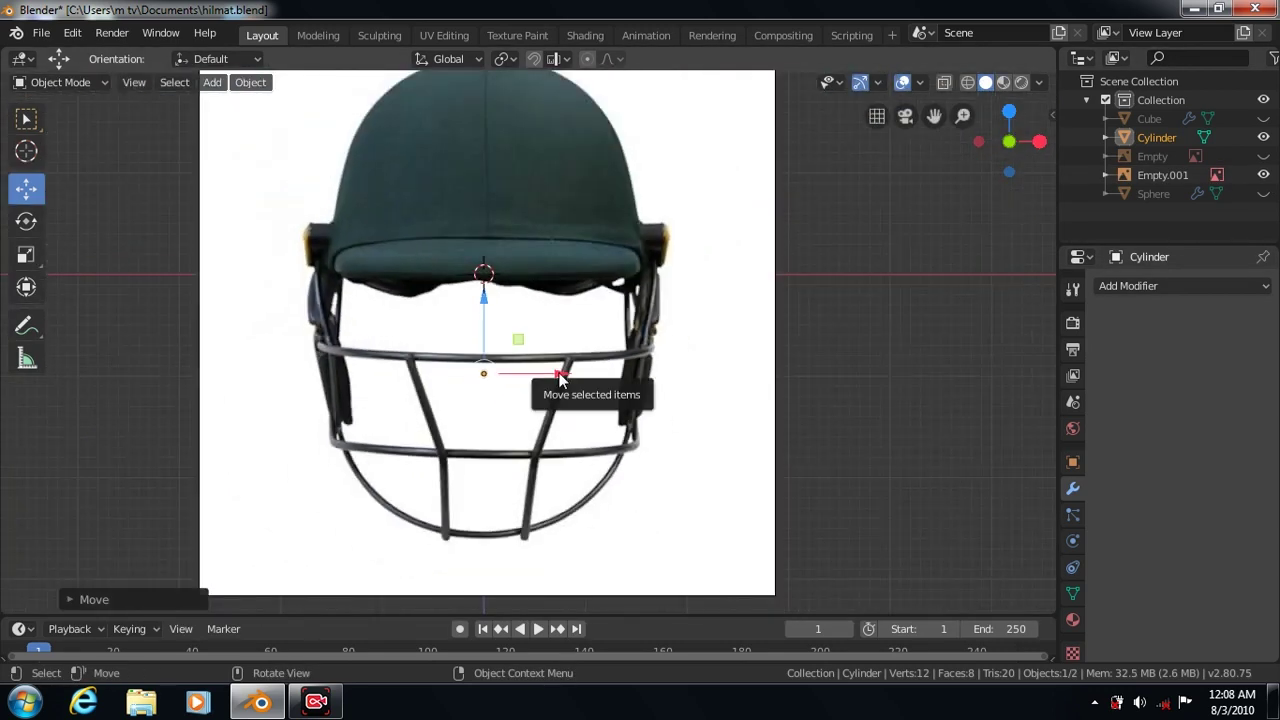
left_click_drag(561, 374, 533, 377)
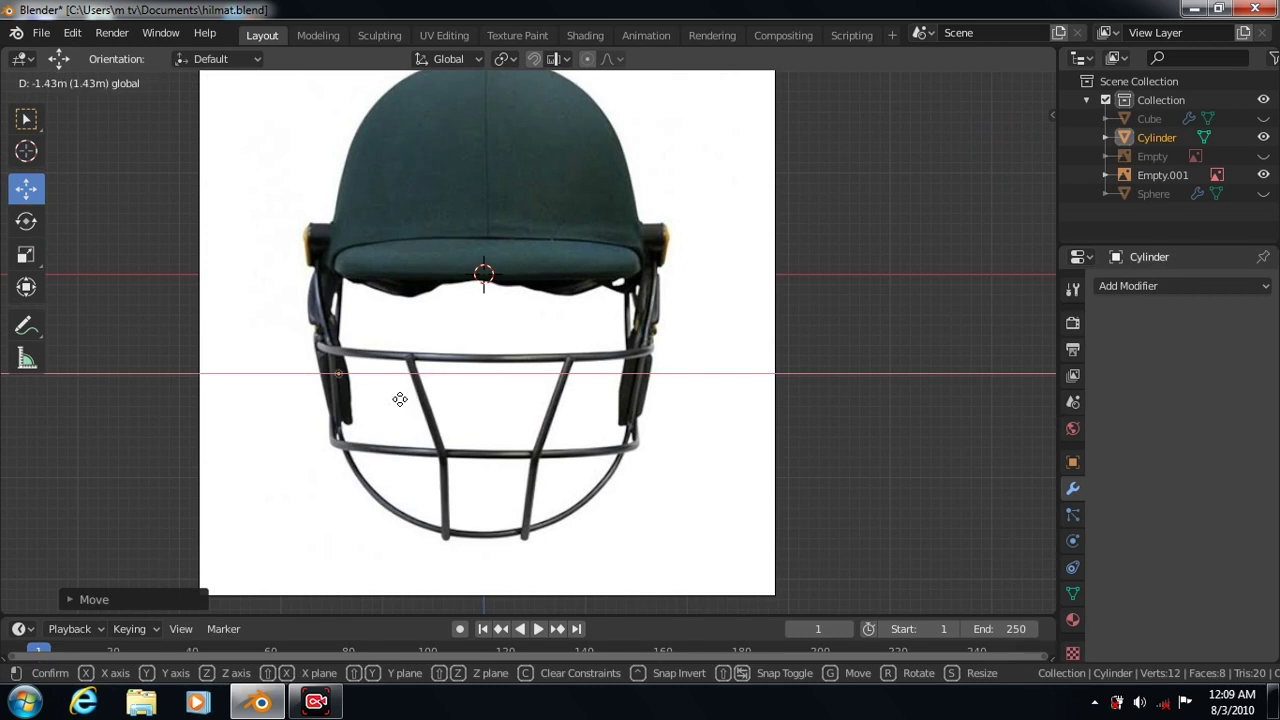
left_click_drag(394, 399, 395, 401)
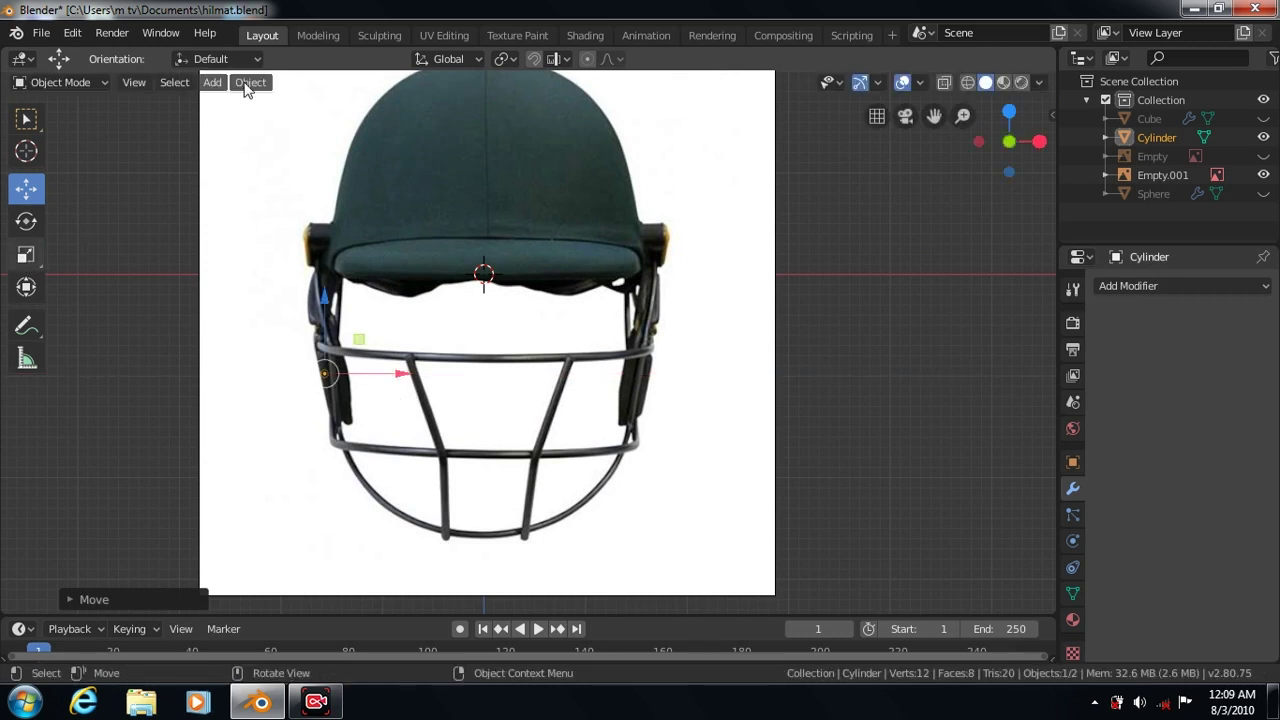
Set the cylinder's origin to the 3D cursor and return to side view, hiding the front photo
left_click(250, 82)
left_click(500, 166)
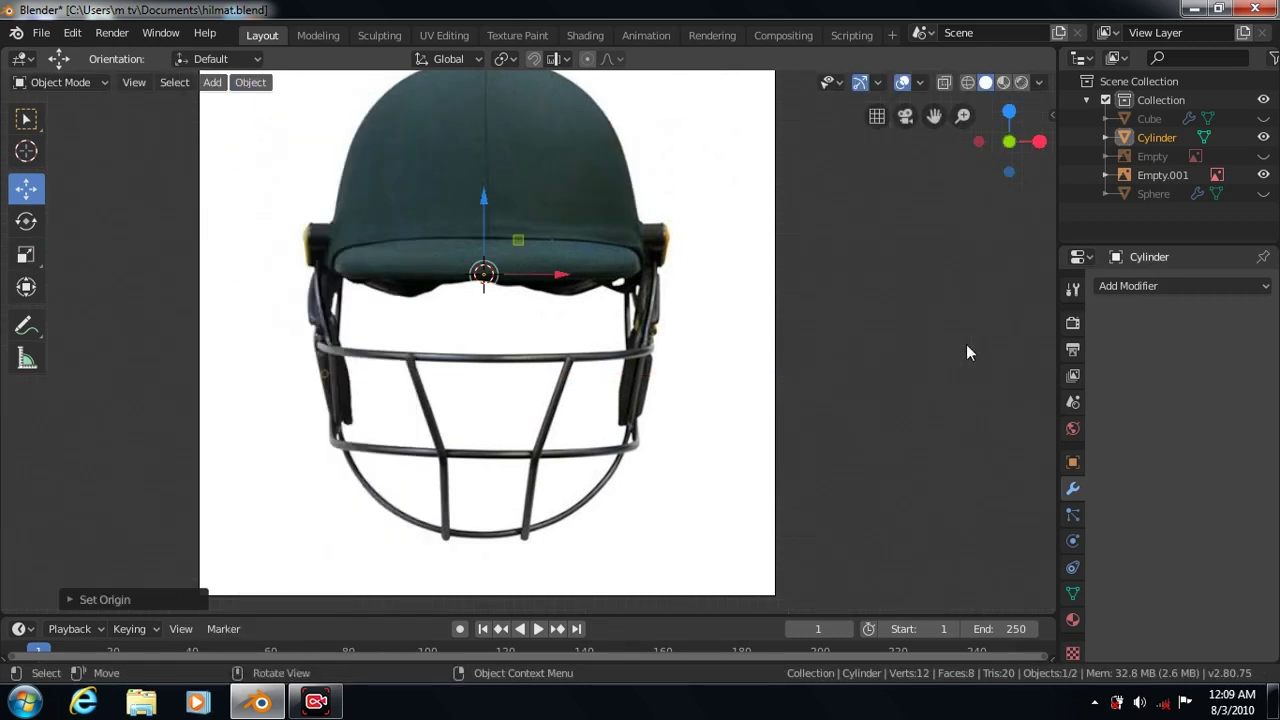
key("KP_3")
left_click(1263, 175)
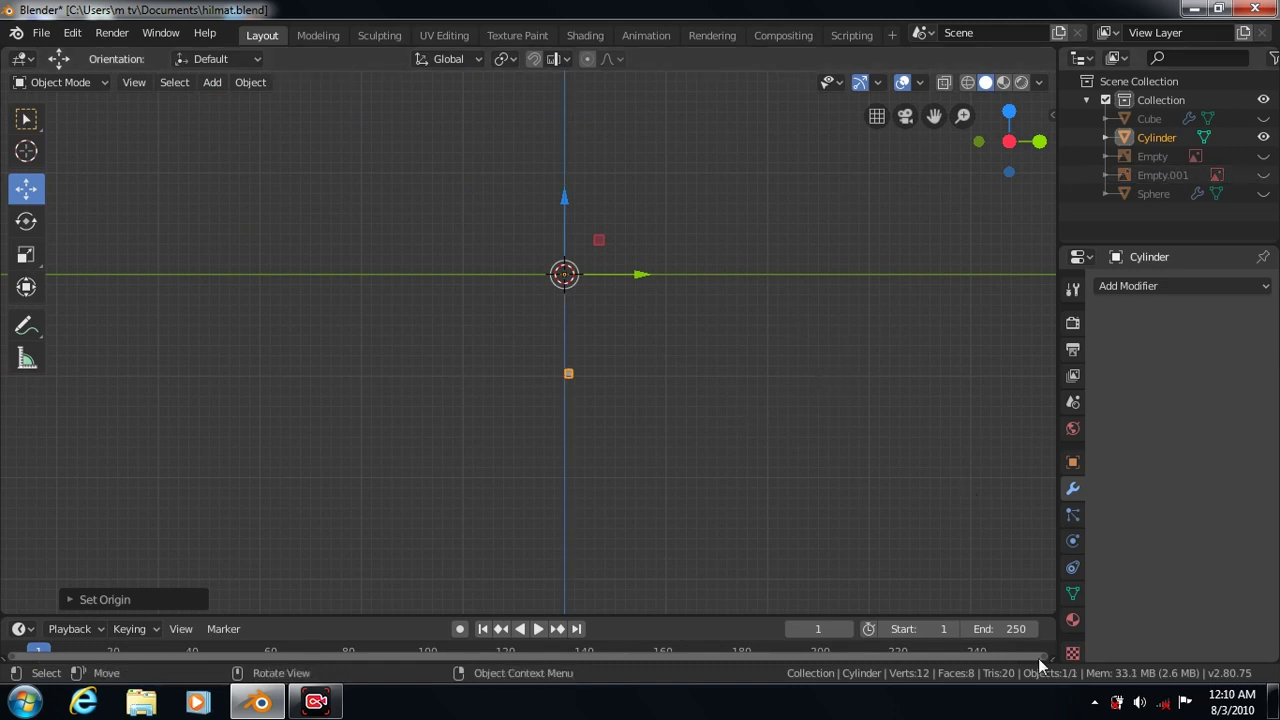
scroll(790, 474, "up", 5)
scroll(790, 474, "up", 2)
Select the cylinder's right-half vertices and spin them about X into a curved bar
key("Tab")
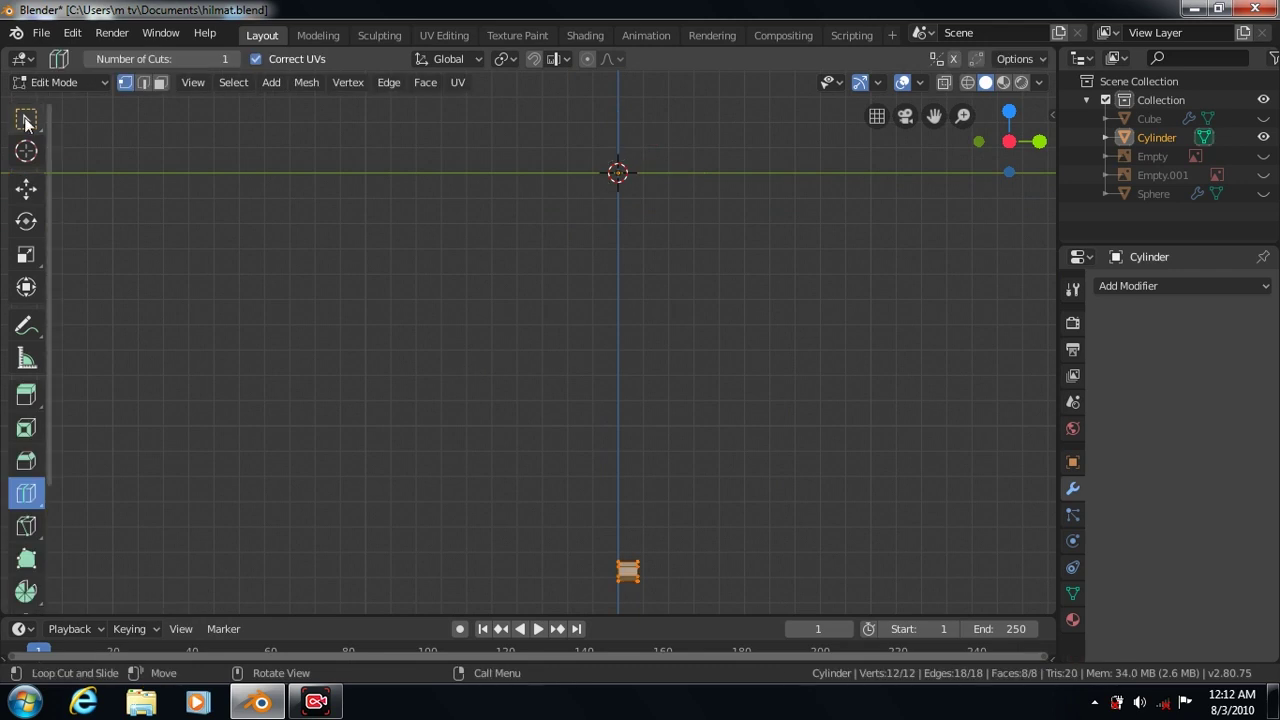
left_click_drag(628, 525, 674, 604)
scroll(737, 400, "down", 4)
scroll(766, 347, "down", 2)
left_click(26, 591)
left_click(285, 59)
left_click(214, 59)
mouse_move(624, 136)
left_mouse_down()
mouse_move(475, 343)
mouse_move(507, 376)
left_mouse_up()
Raise the spin steps for a smooth half-ring, then add a loop cut near its top
left_click(68, 598)
left_click(308, 395)
left_click(308, 395)
left_click(308, 395)
left_click(308, 395)
left_click(70, 367)
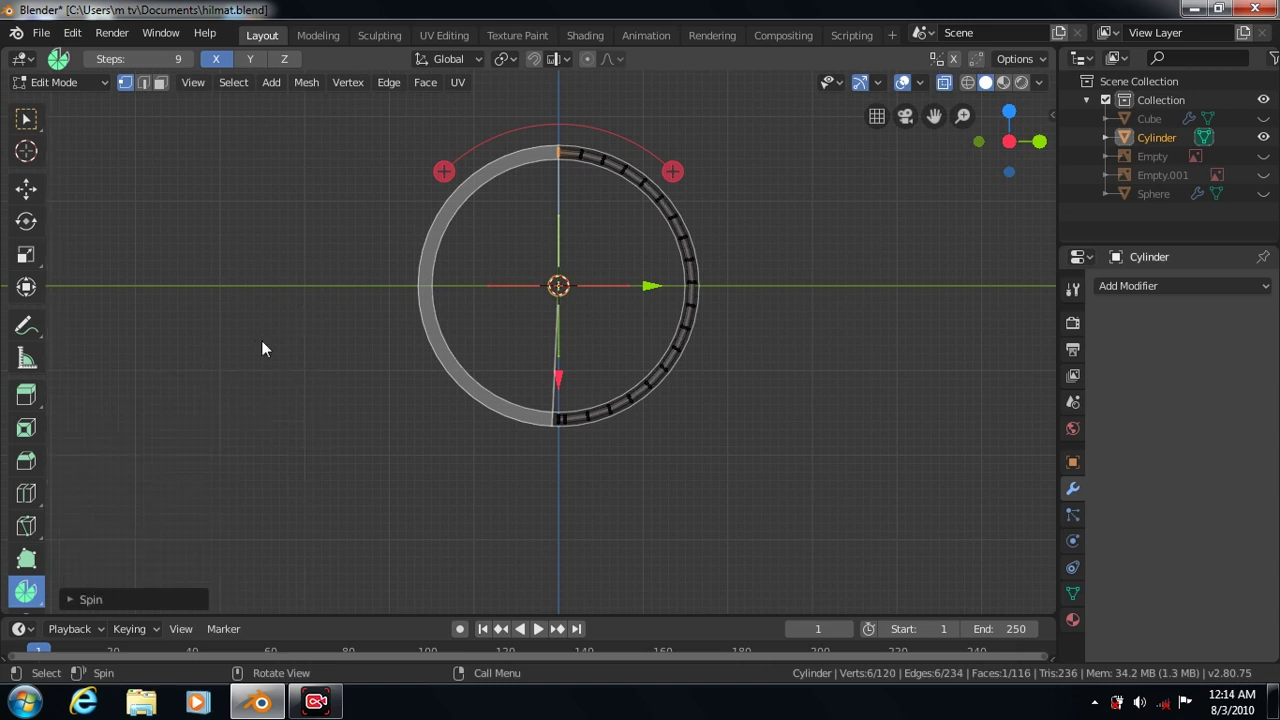
key("Tab")
key("Tab")
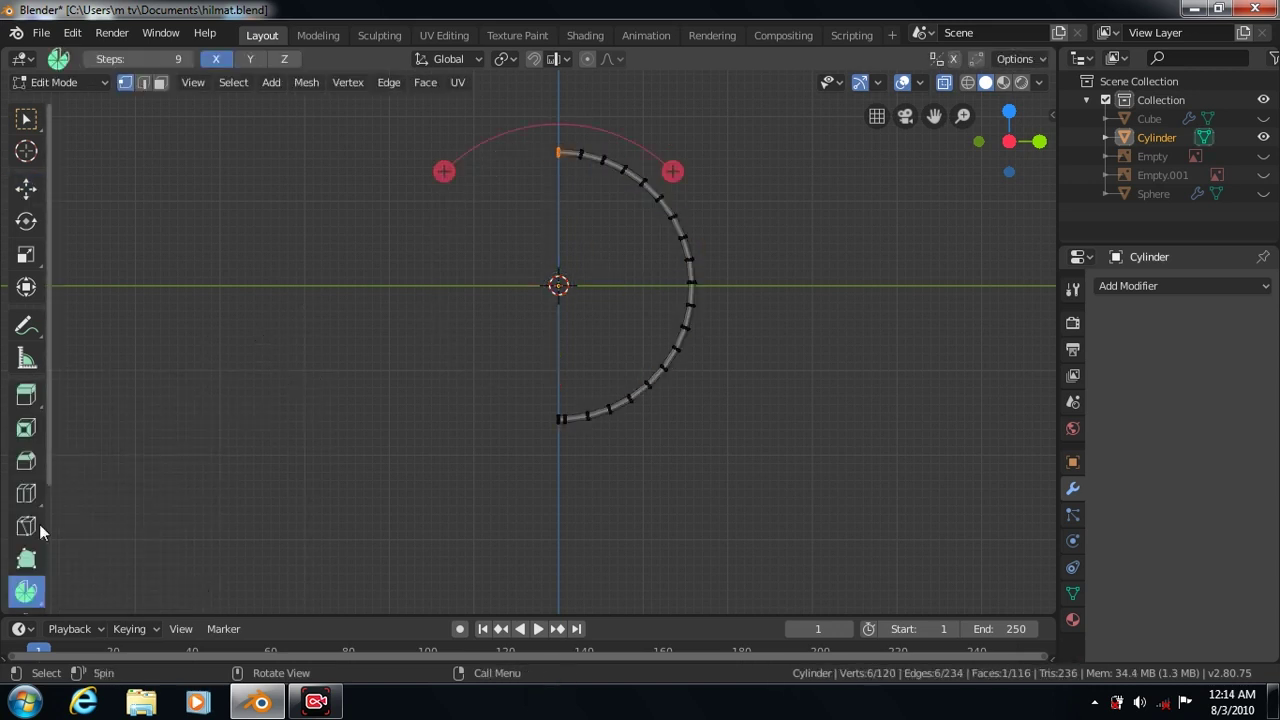
left_click(26, 493)
left_click(567, 155)
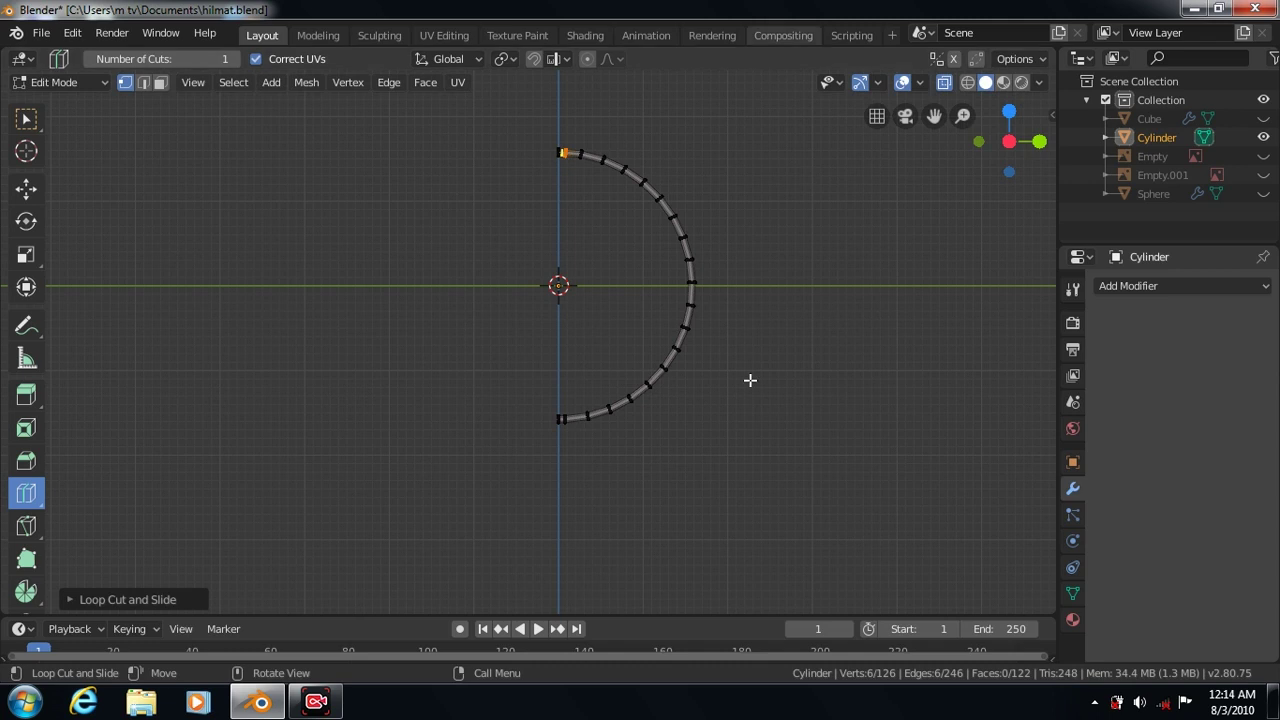
Select both end vertices of the arc and move them left along X
key("w")
left_click_drag(532, 132, 566, 436)
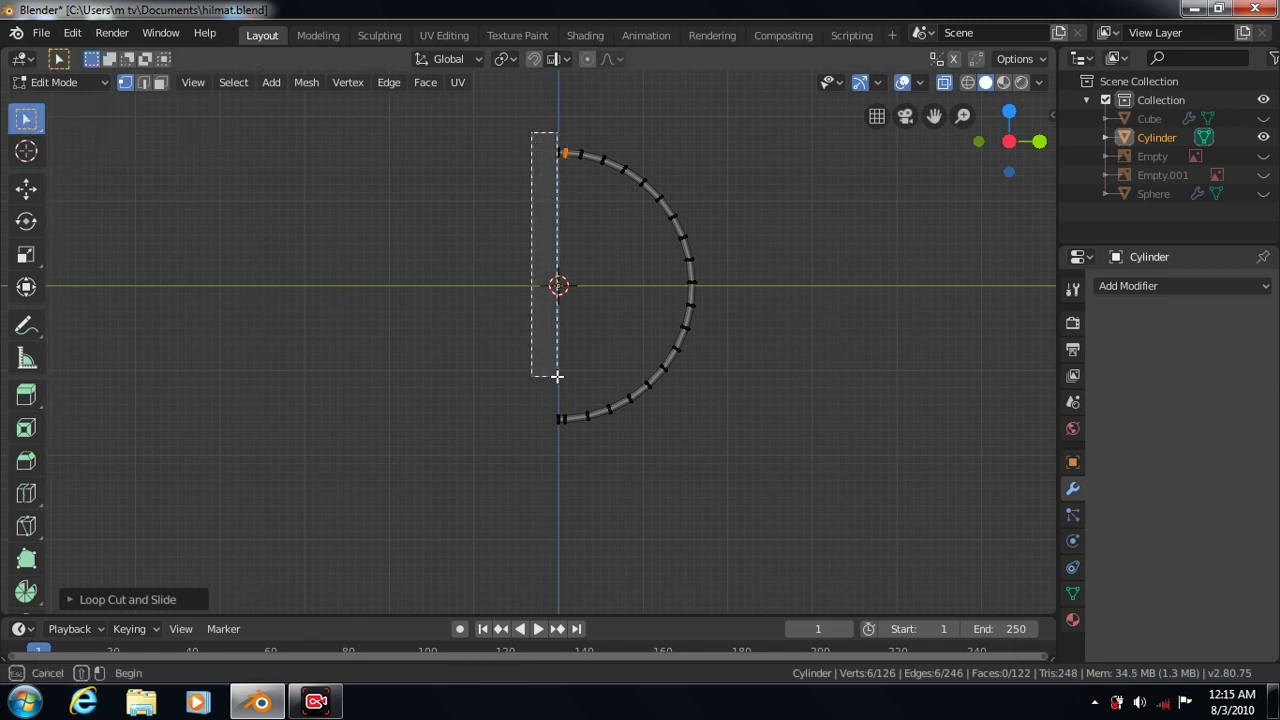
left_click(26, 190)
left_click_drag(632, 286, 548, 289)
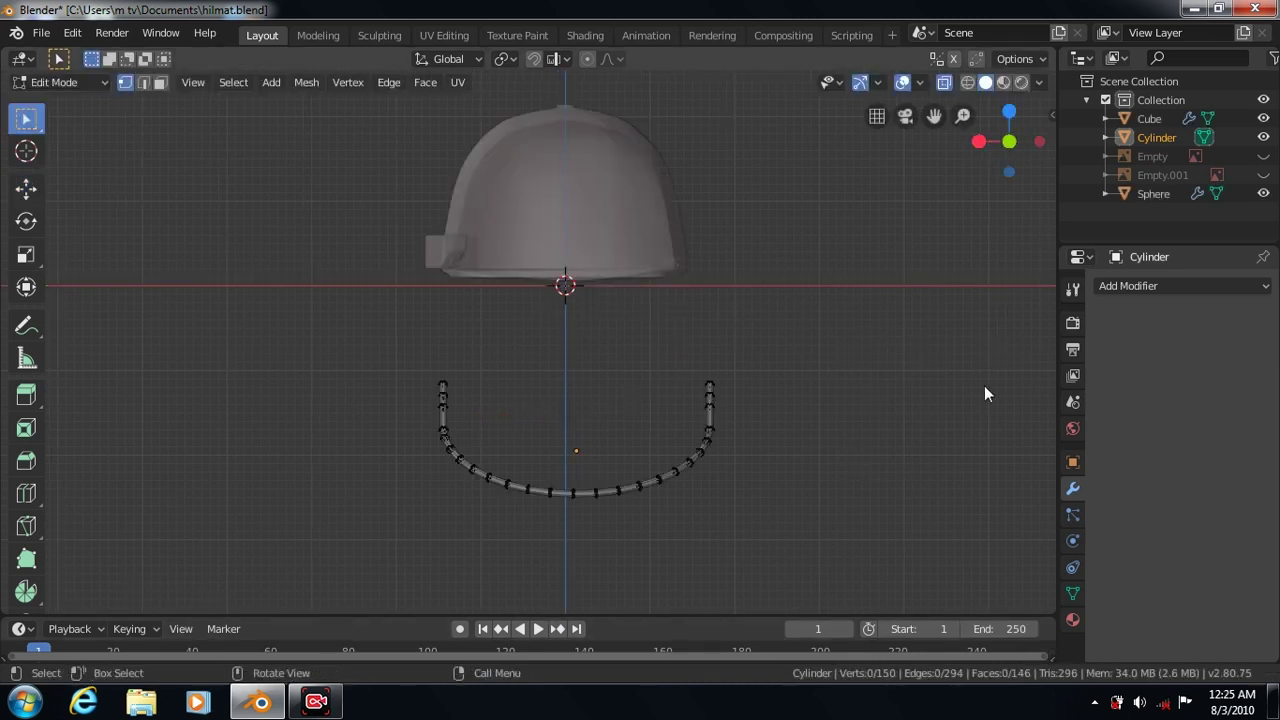
Delete the vertices of the bar's right half
left_click_drag(592, 337, 763, 517)
right_click(763, 517)
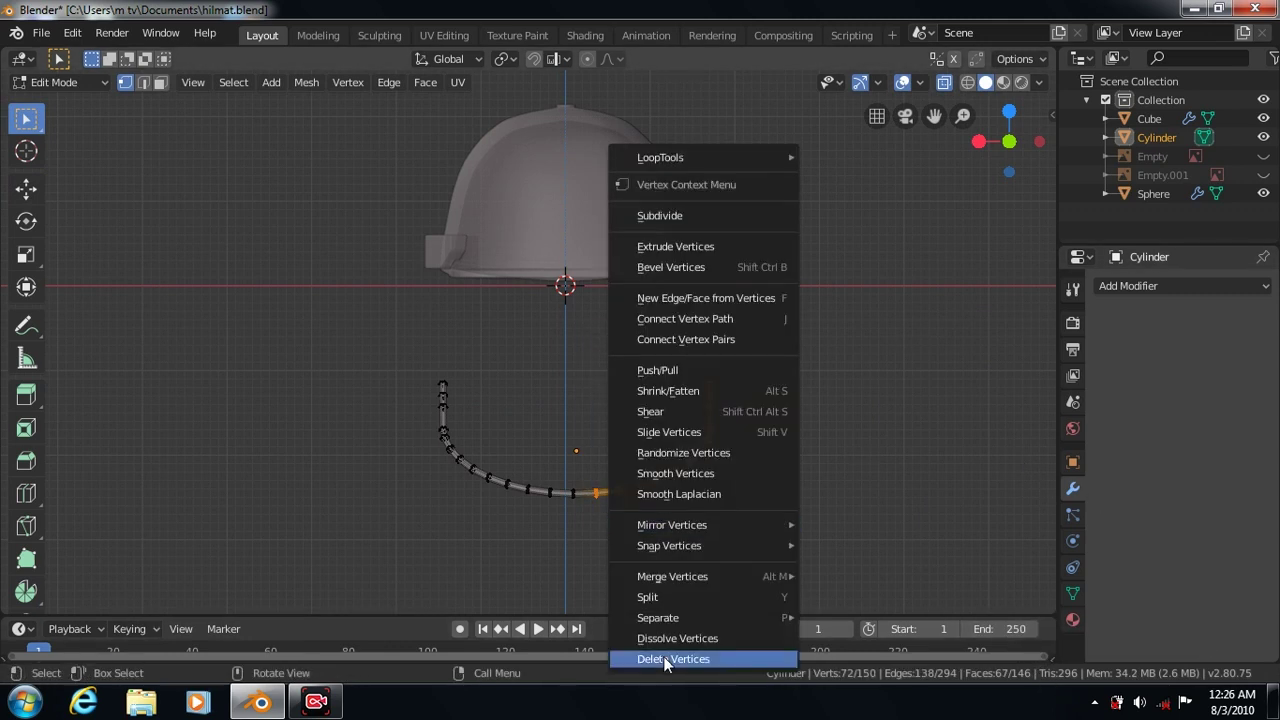
left_click(666, 659)
left_click(1262, 287)
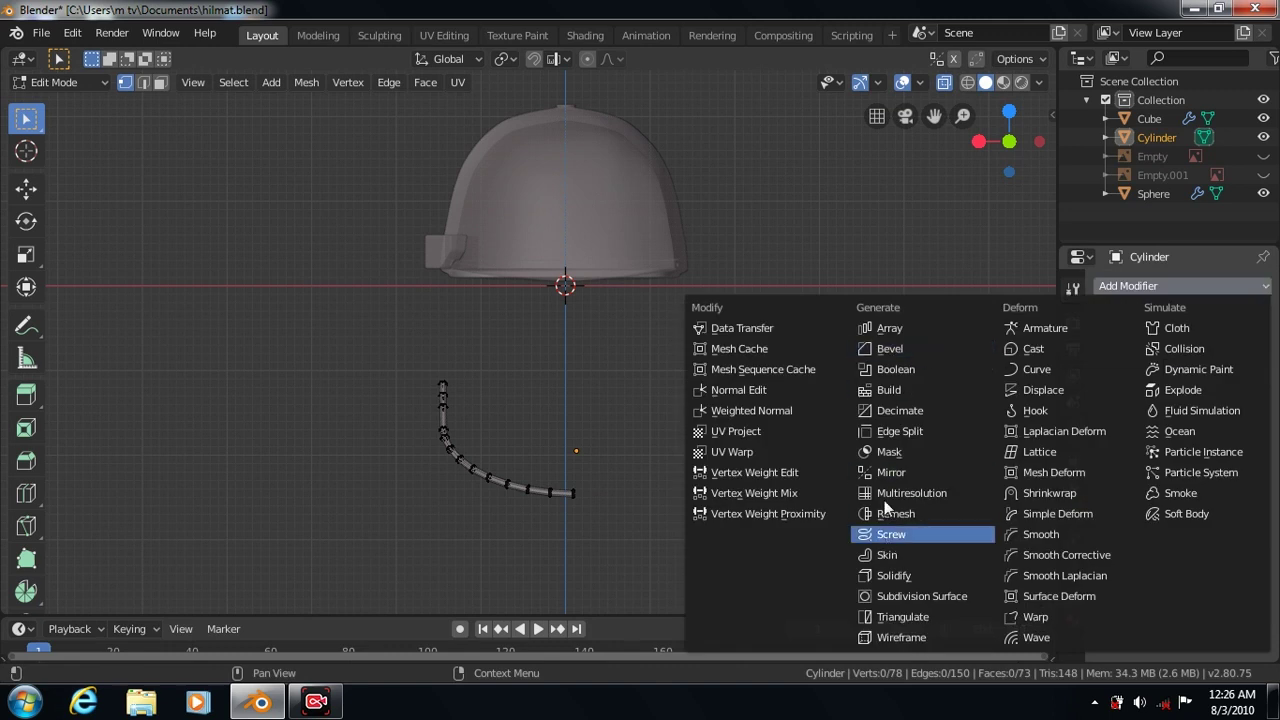
Add a Mirror modifier on Y only, turn off X-ray, and set merge limit 0.161 m
left_click(888, 472)
left_click(1107, 390)
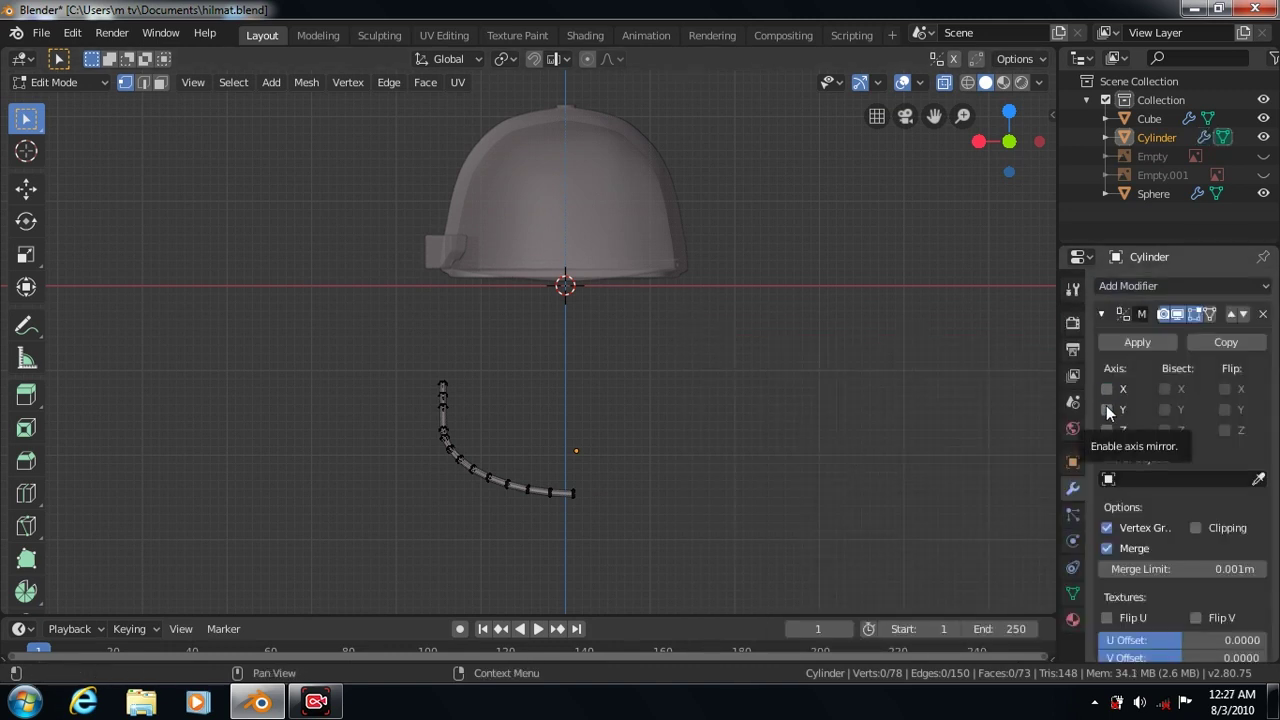
left_click(1107, 410)
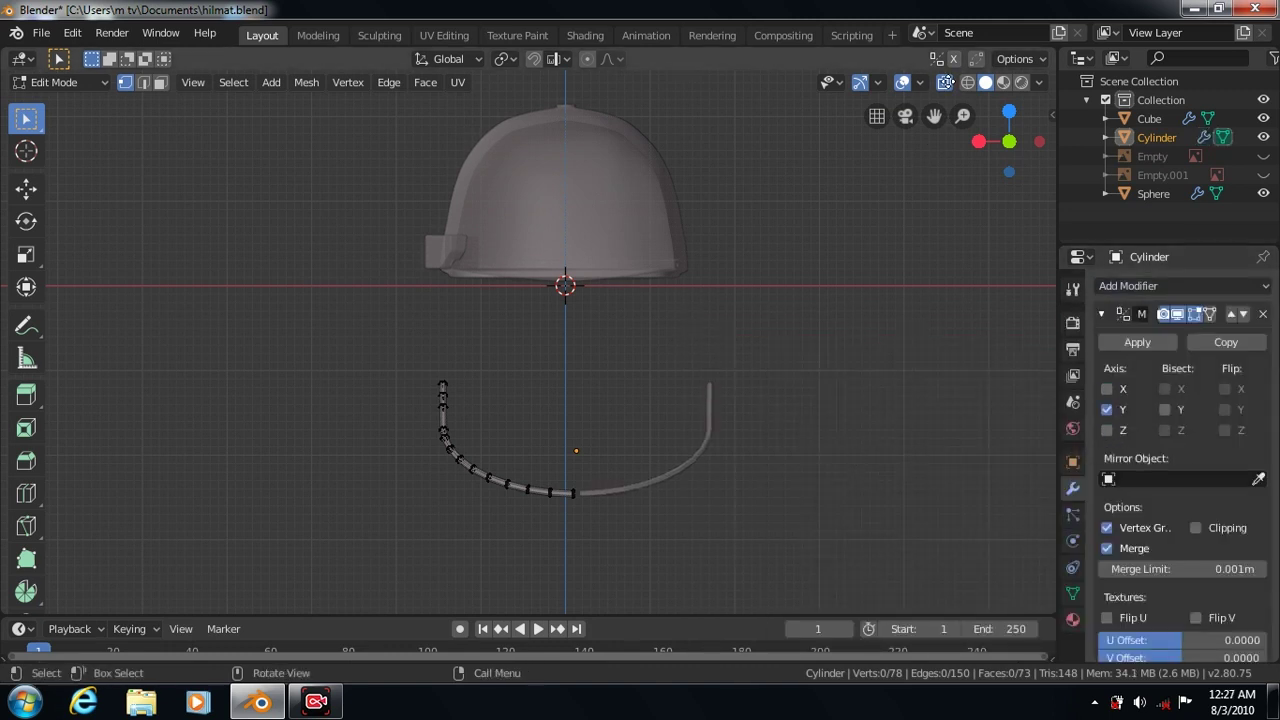
left_click(943, 83)
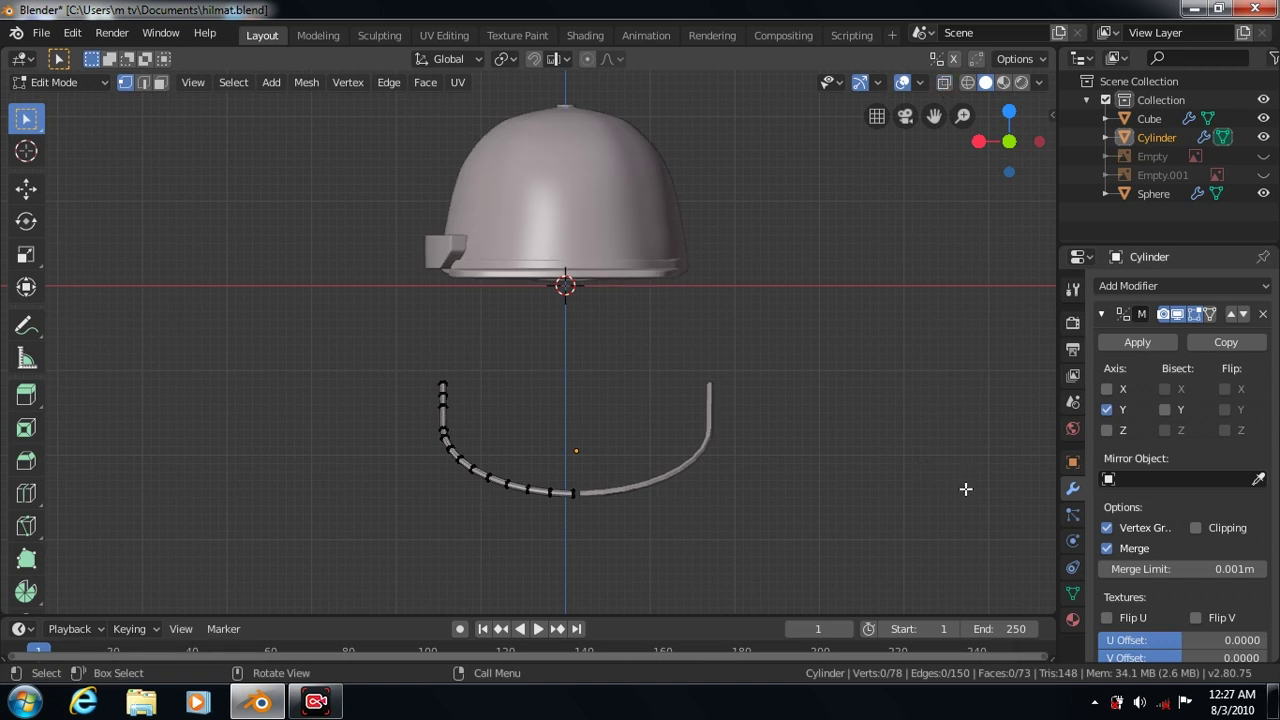
left_click(1260, 569)
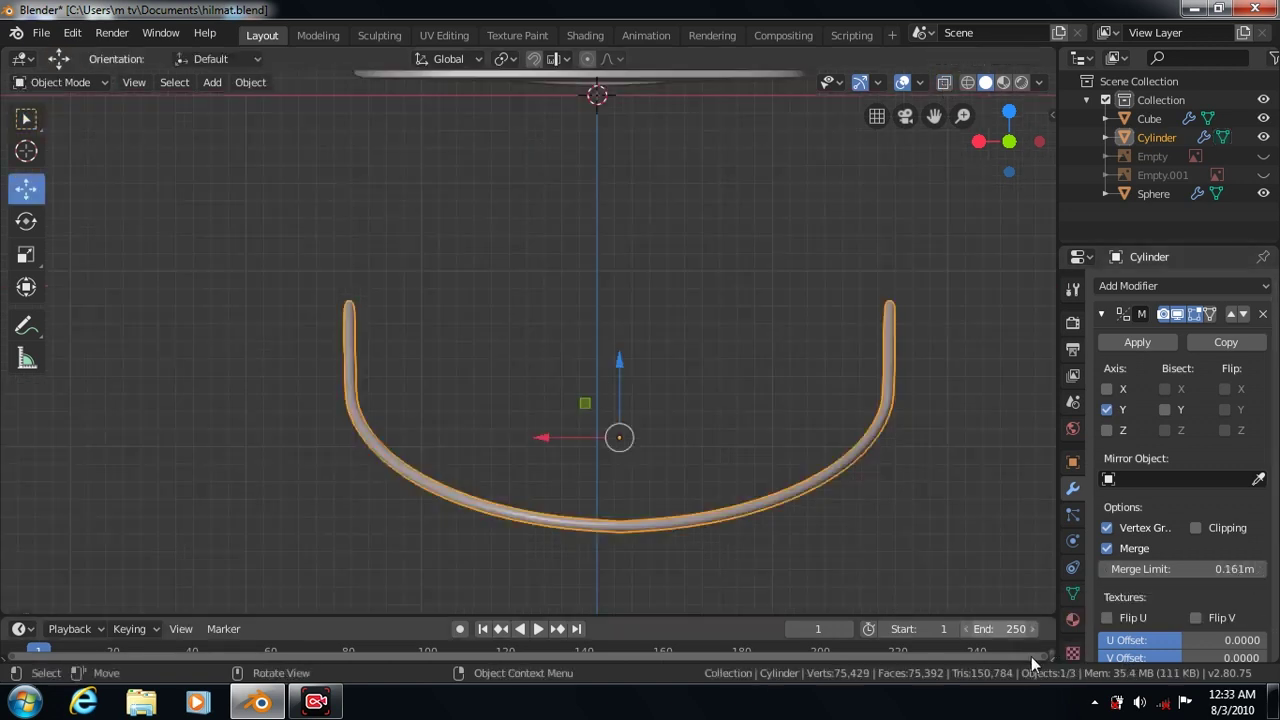
scroll(923, 457, "down", 2)
scroll(923, 457, "down", 2)
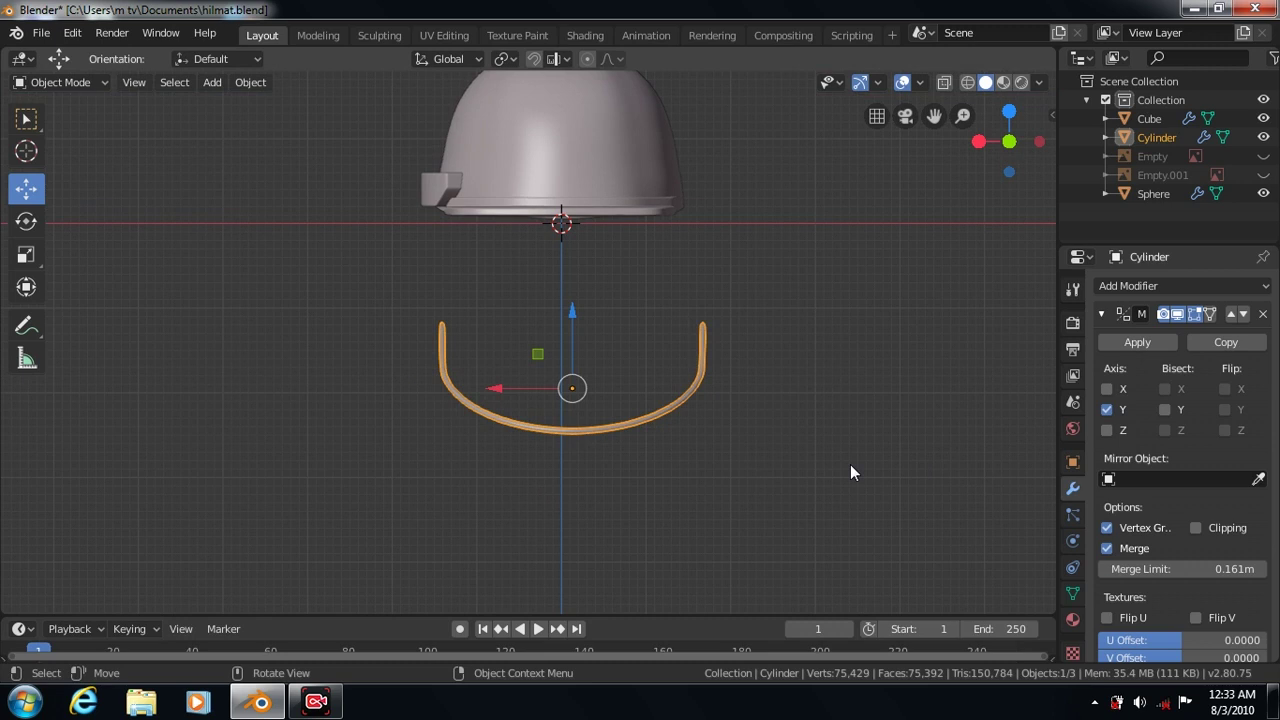
key("KP_3")
scroll(812, 432, "up", 5)
In Edit Mode, select the bar's end segment and nudge it slightly upward
scroll(812, 432, "down", 2)
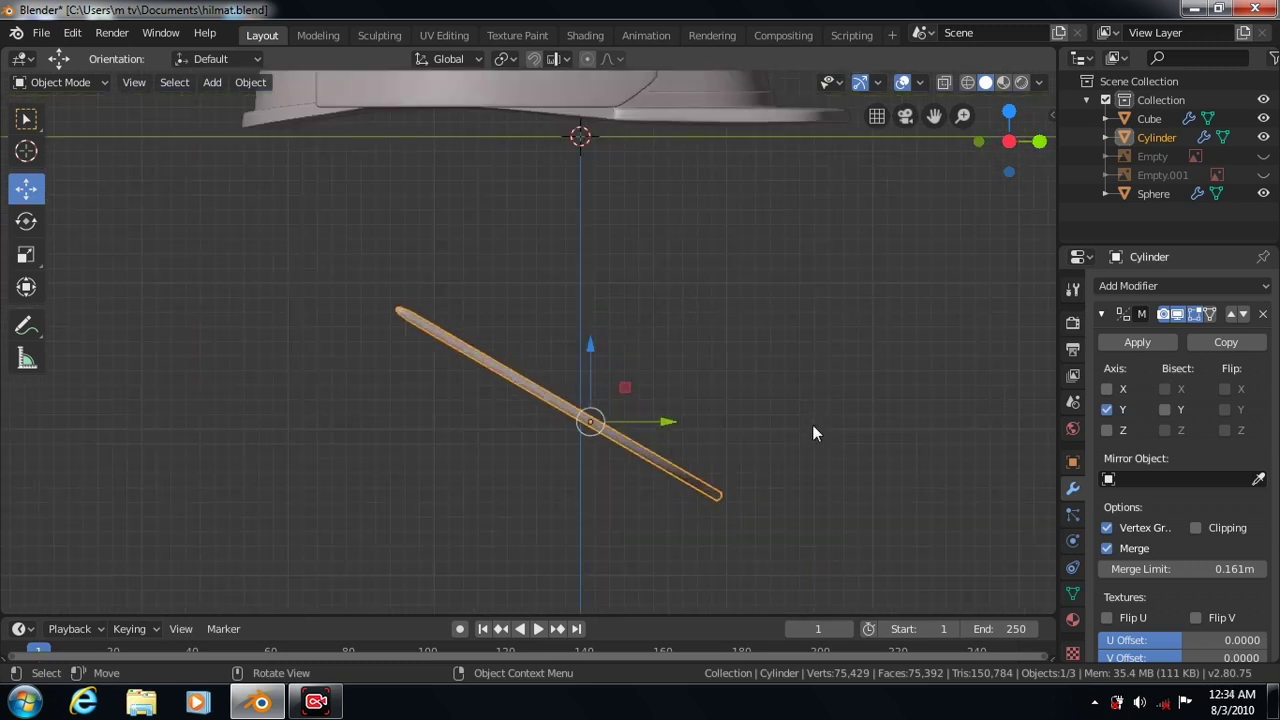
key("Tab")
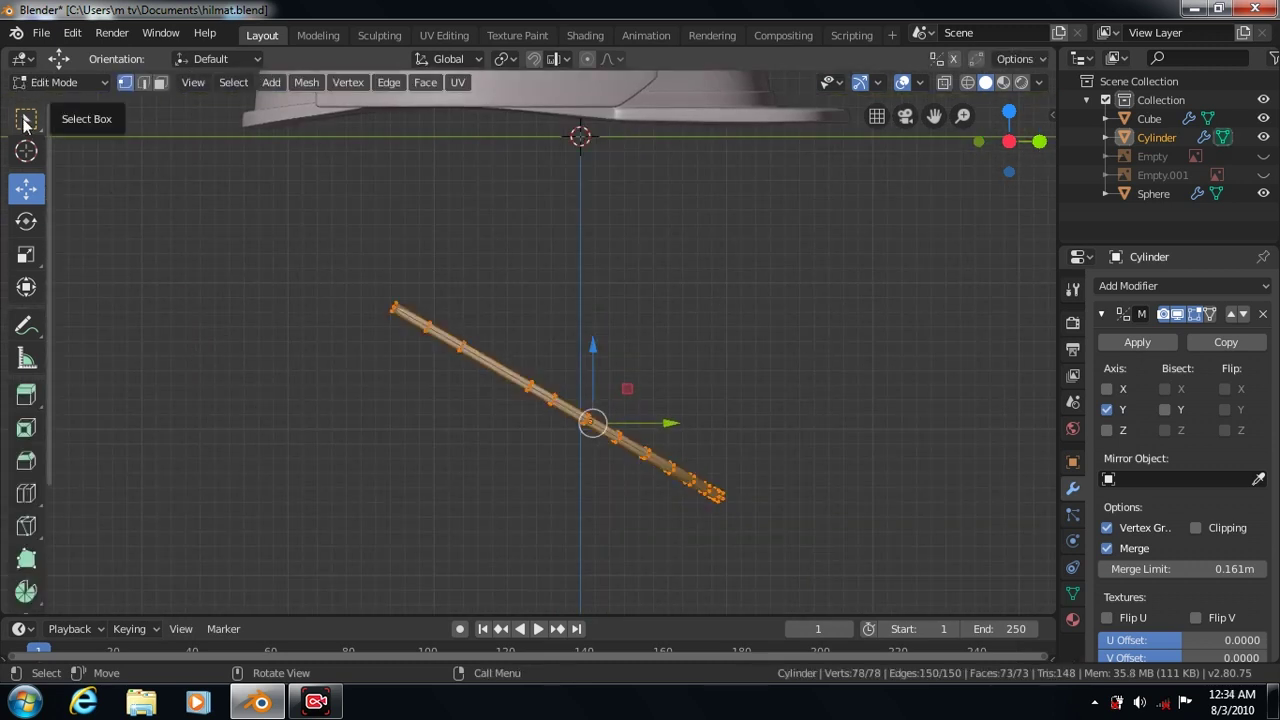
left_click(26, 119)
left_click_drag(383, 292, 404, 322)
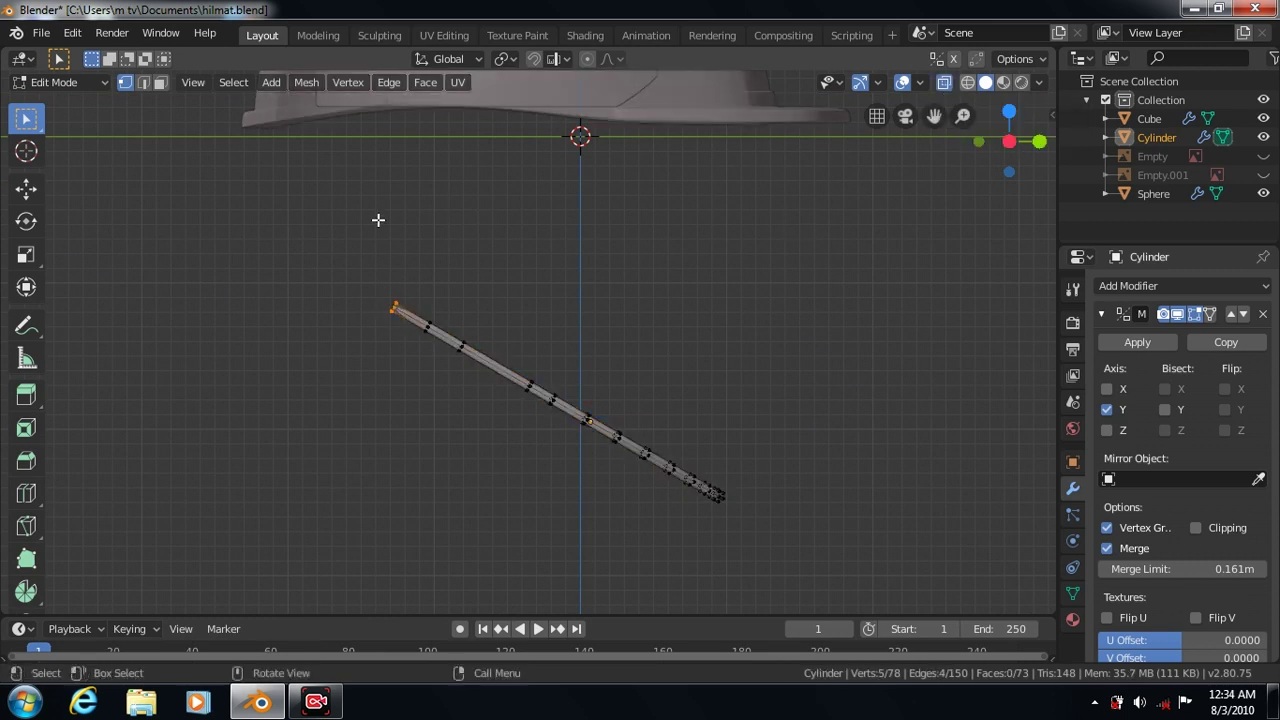
left_click_drag(366, 262, 406, 334)
scroll(226, 352, "up", 1)
scroll(226, 354, "up", 4)
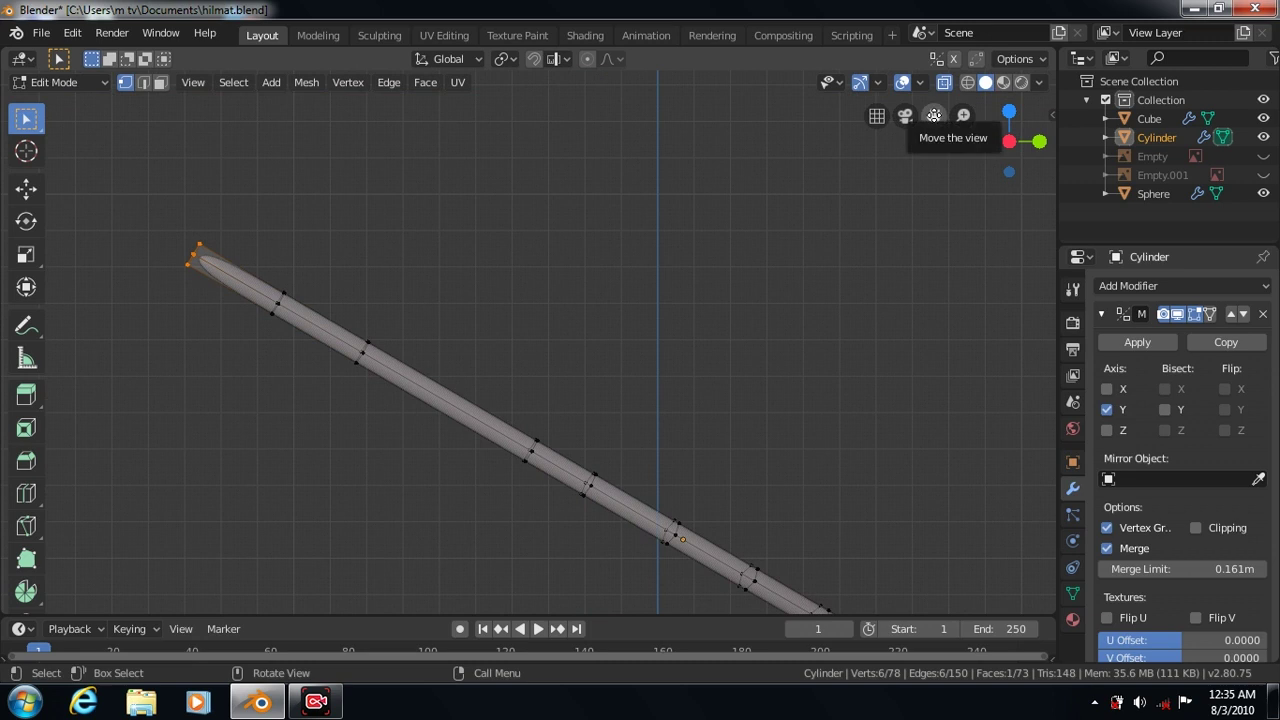
left_click_drag(933, 115, 1100, 128)
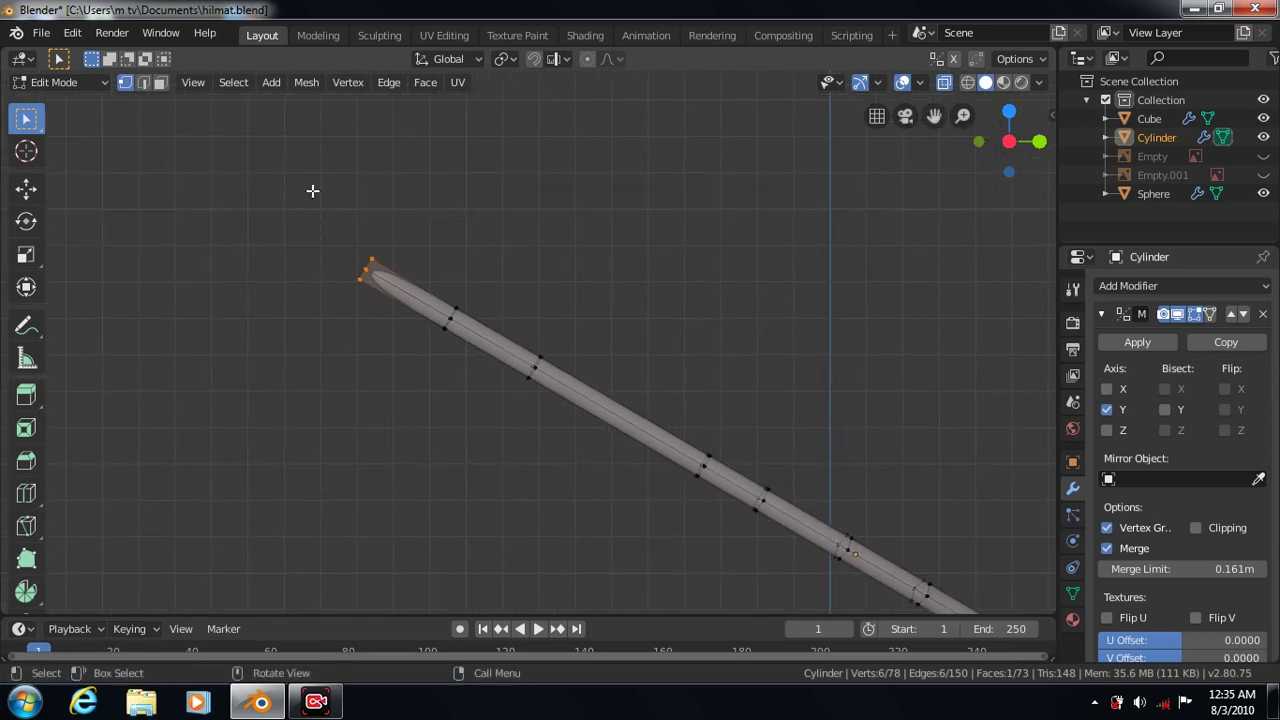
left_click_drag(334, 200, 549, 403)
mouse_move(340, 214)
left_mouse_down()
mouse_move(461, 252)
mouse_move(470, 330)
left_mouse_up()
left_click(26, 188)
left_click_drag(406, 217, 406, 211)
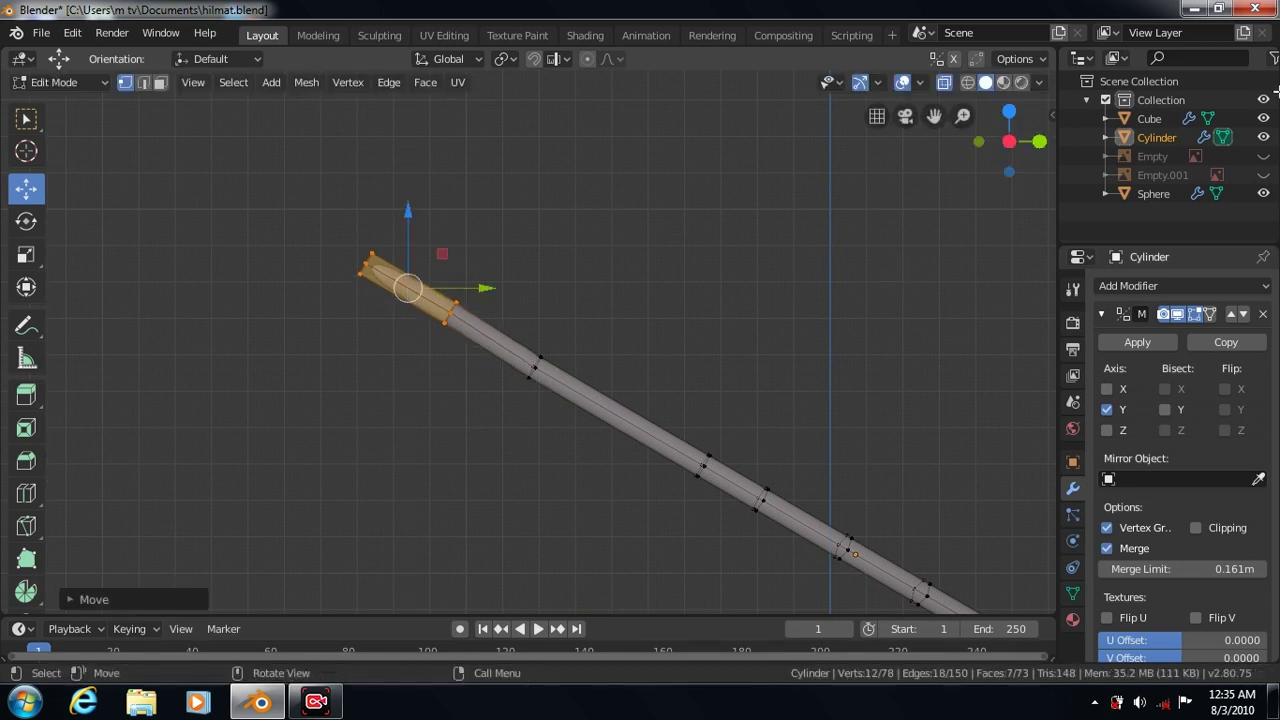
With the reference photo shown, tilt, extrude and pull the bar's upper end left toward the helmet
left_click(1263, 156)
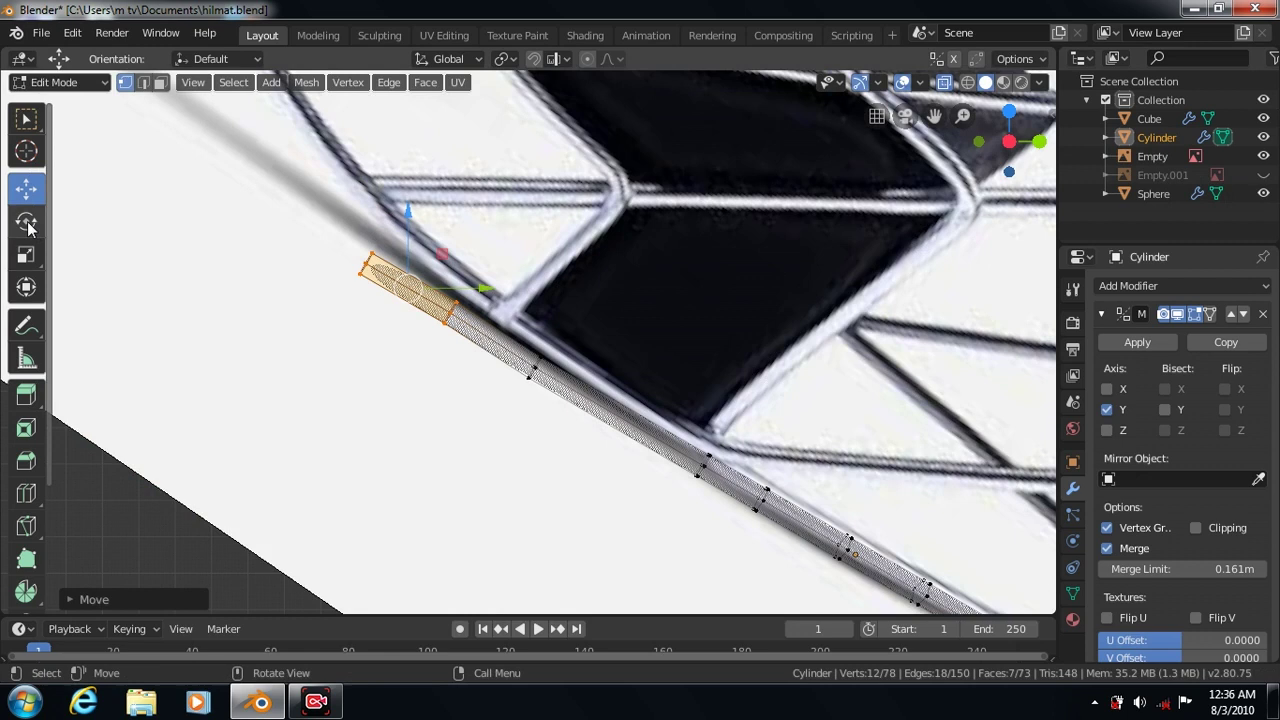
left_click(341, 220)
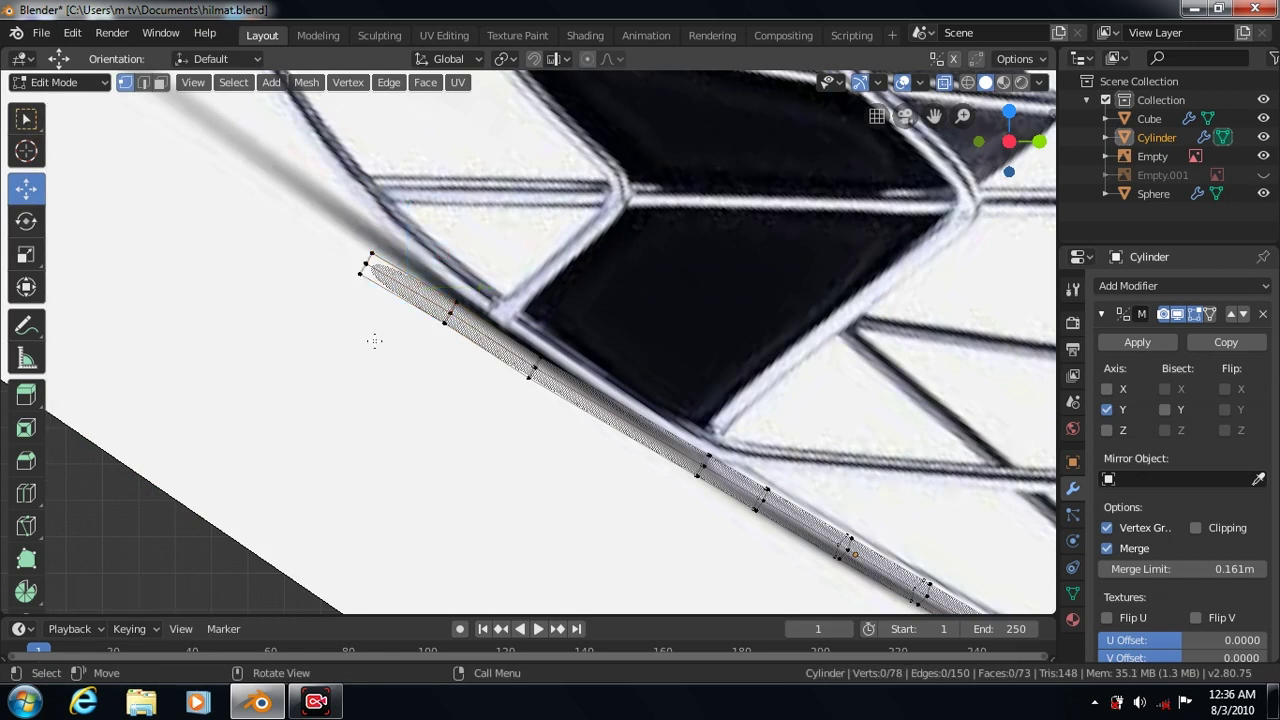
left_click(26, 118)
left_click_drag(345, 252, 383, 320)
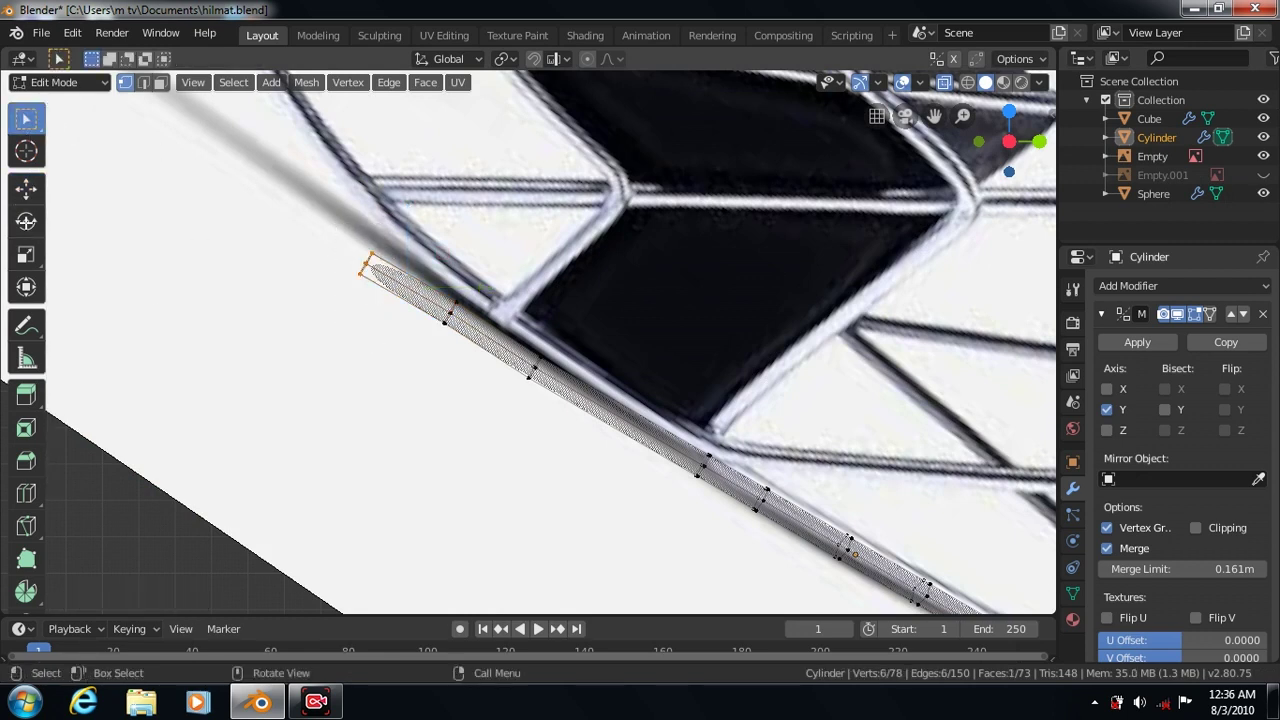
left_click(26, 221)
left_click_drag(414, 214, 420, 220)
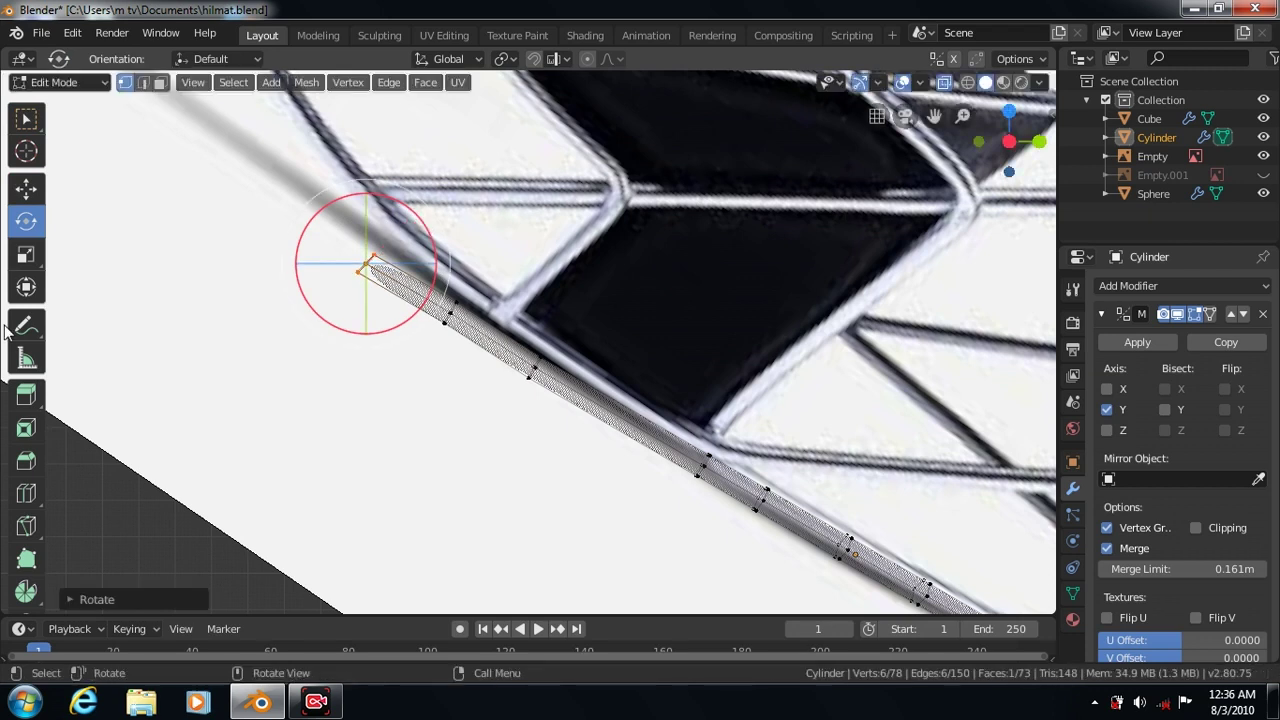
left_click(26, 394)
left_click_drag(289, 191, 262, 106)
scroll(895, 520, "down", 5)
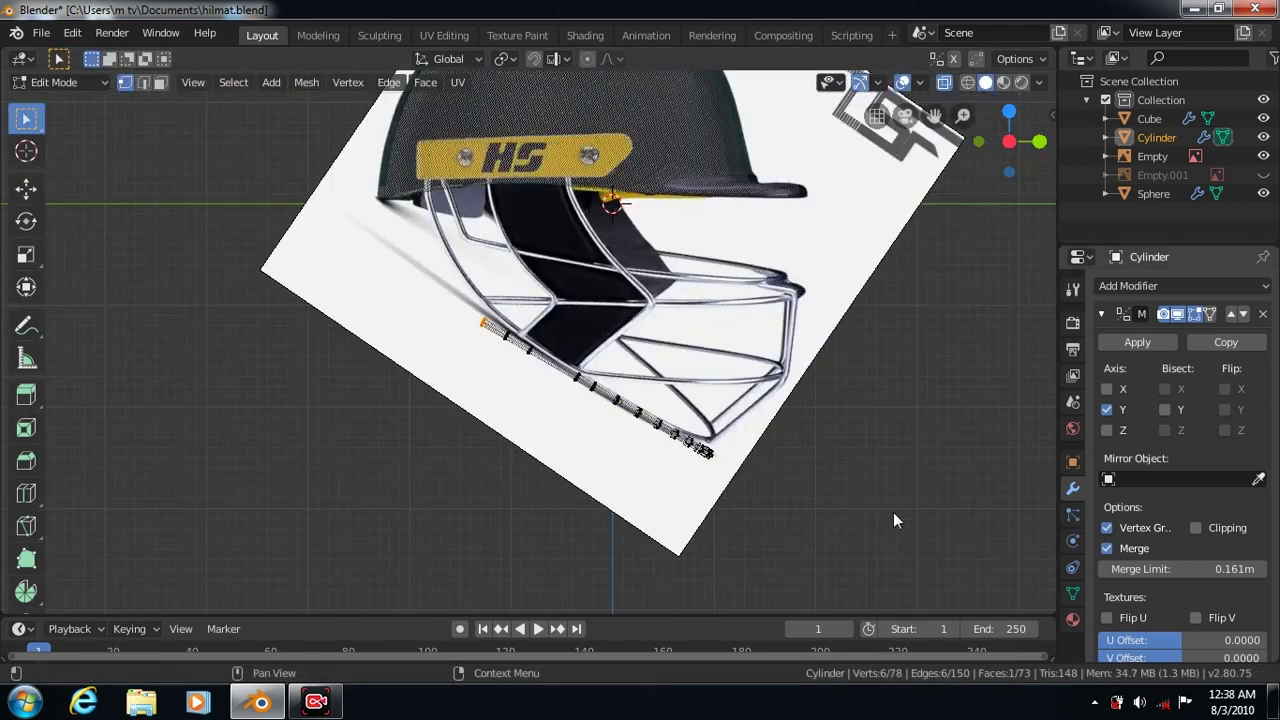
left_click(26, 187)
mouse_move(545, 322)
left_mouse_down()
mouse_move(416, 261)
mouse_move(345, 258)
mouse_move(348, 153)
mouse_move(344, 229)
left_mouse_up()
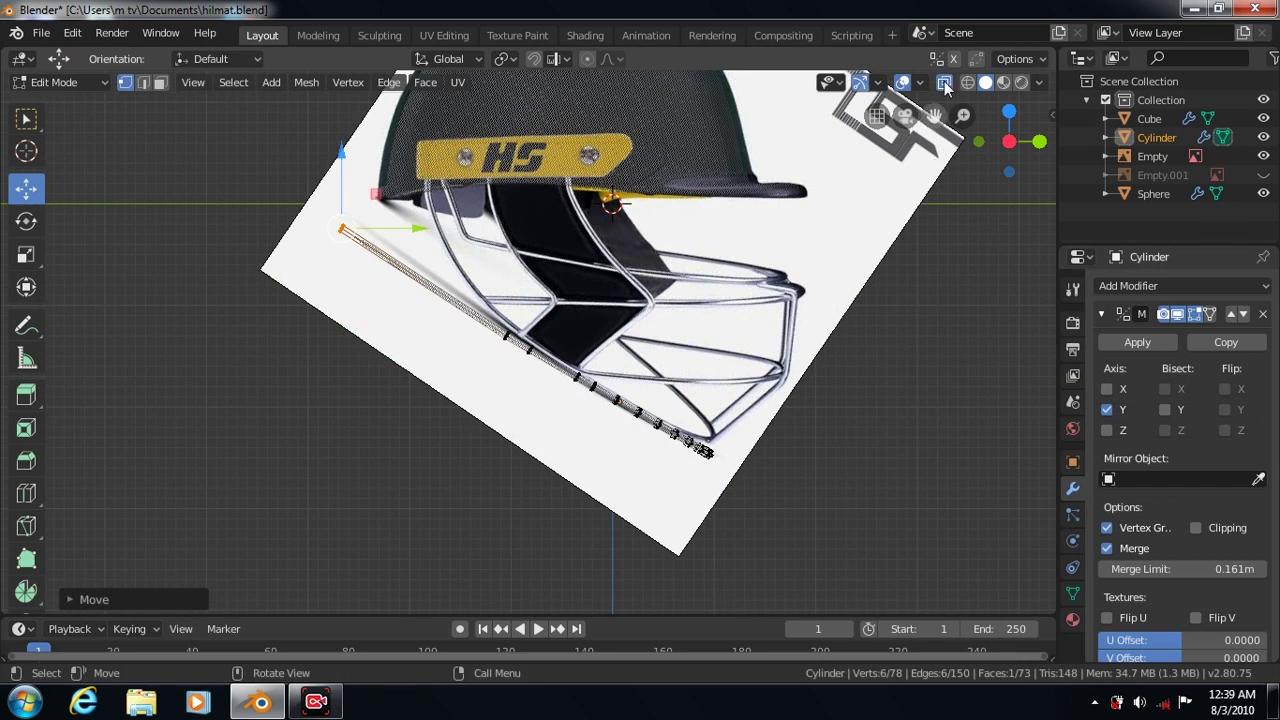
left_click(944, 84)
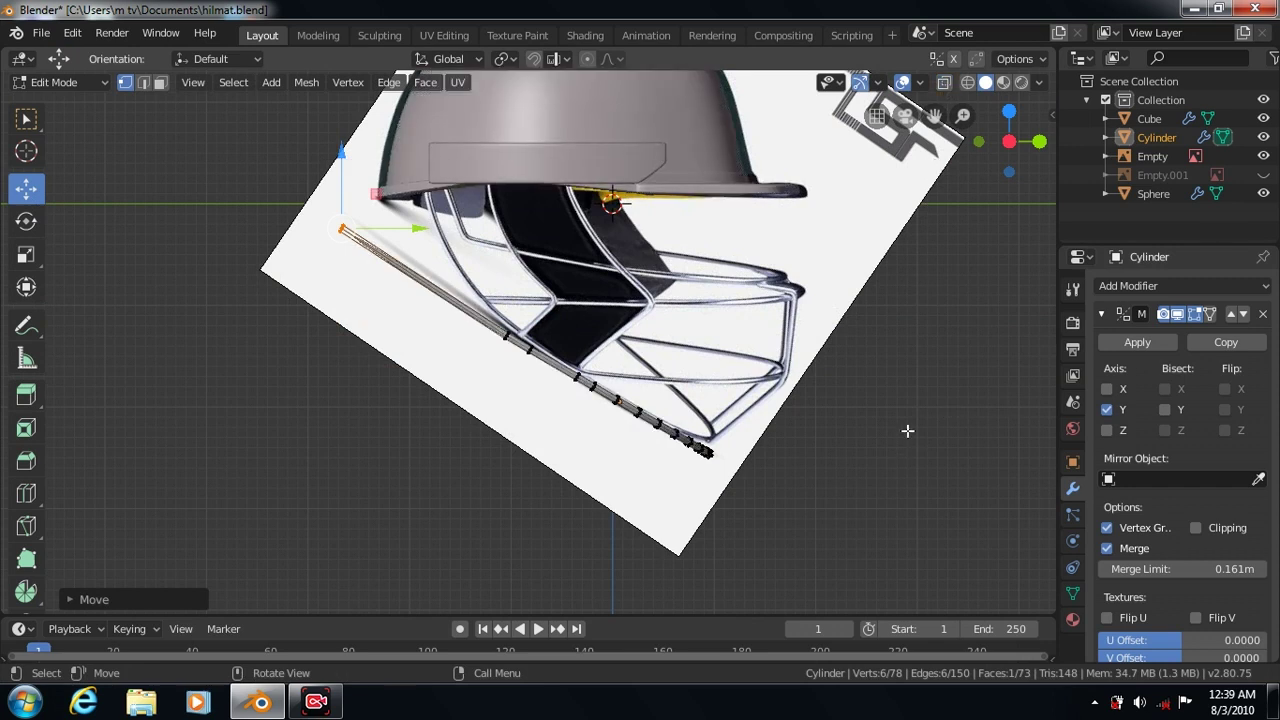
Add a new Path curve aligned to the view
key("Tab")
left_click(213, 82)
mouse_move(237, 122)
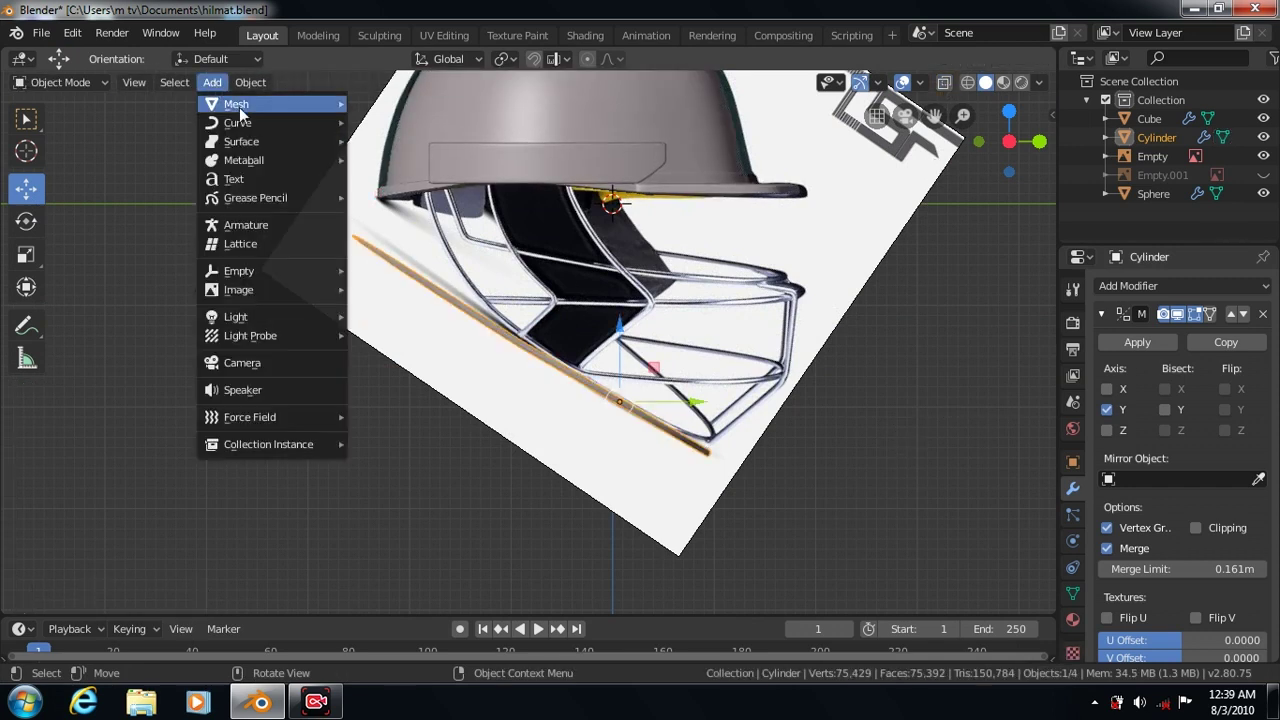
left_click(380, 205)
left_click(68, 599)
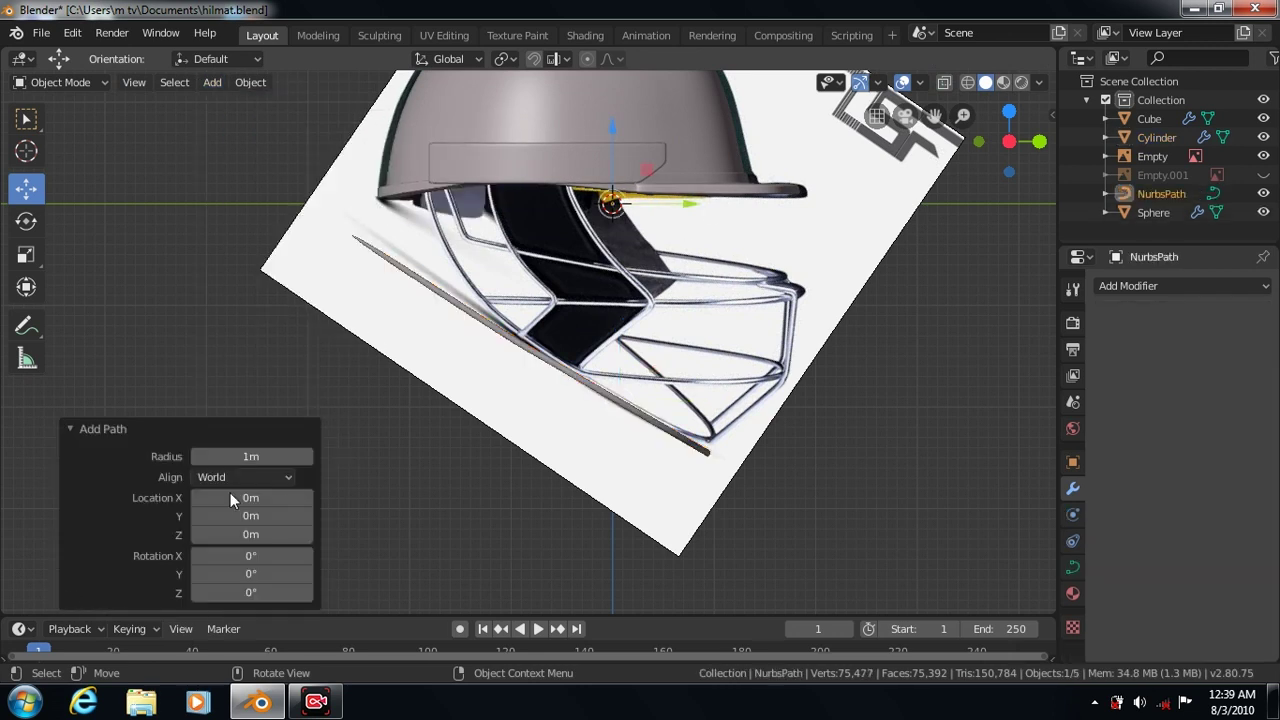
left_click(286, 477)
left_click(212, 517)
left_click(70, 428)
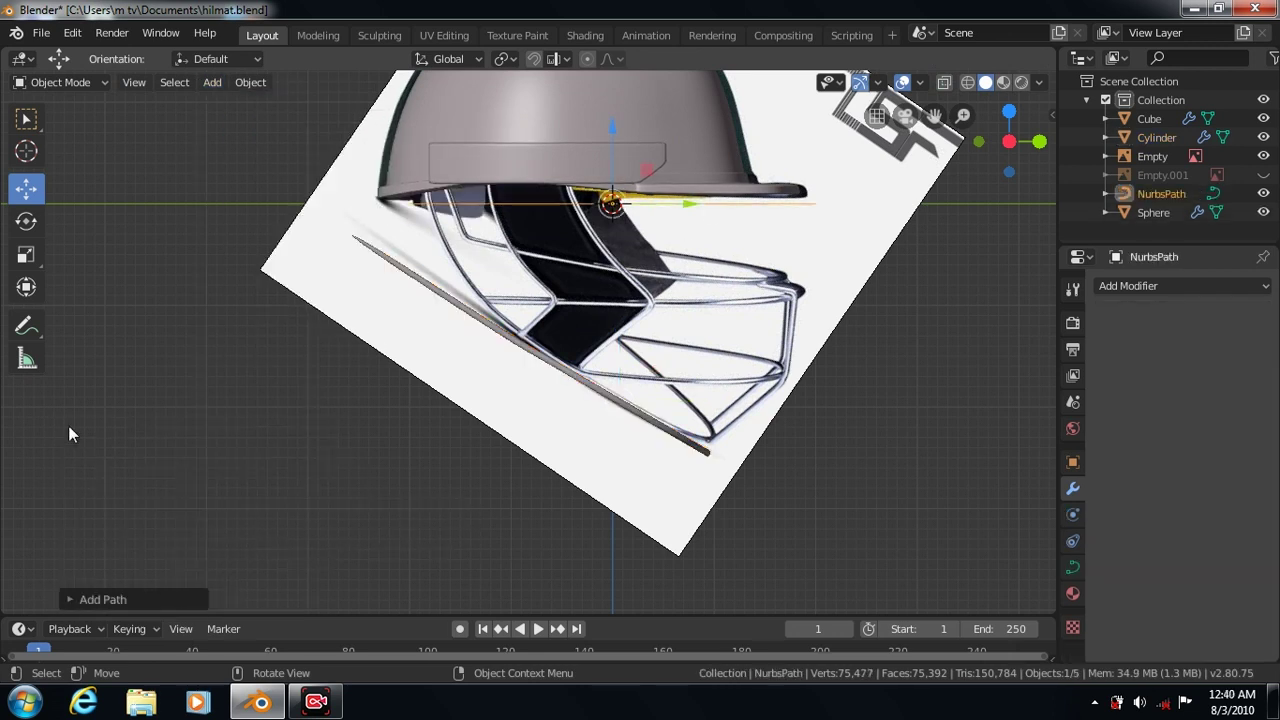
Move the path down and rotate it -28.5° onto the lower grille bar
left_click_drag(612, 133, 617, 278)
left_click(26, 220)
left_click_drag(681, 327, 700, 362)
left_click(27, 188)
mouse_move(612, 345)
left_mouse_down()
mouse_move(643, 339)
mouse_move(612, 360)
left_mouse_up()
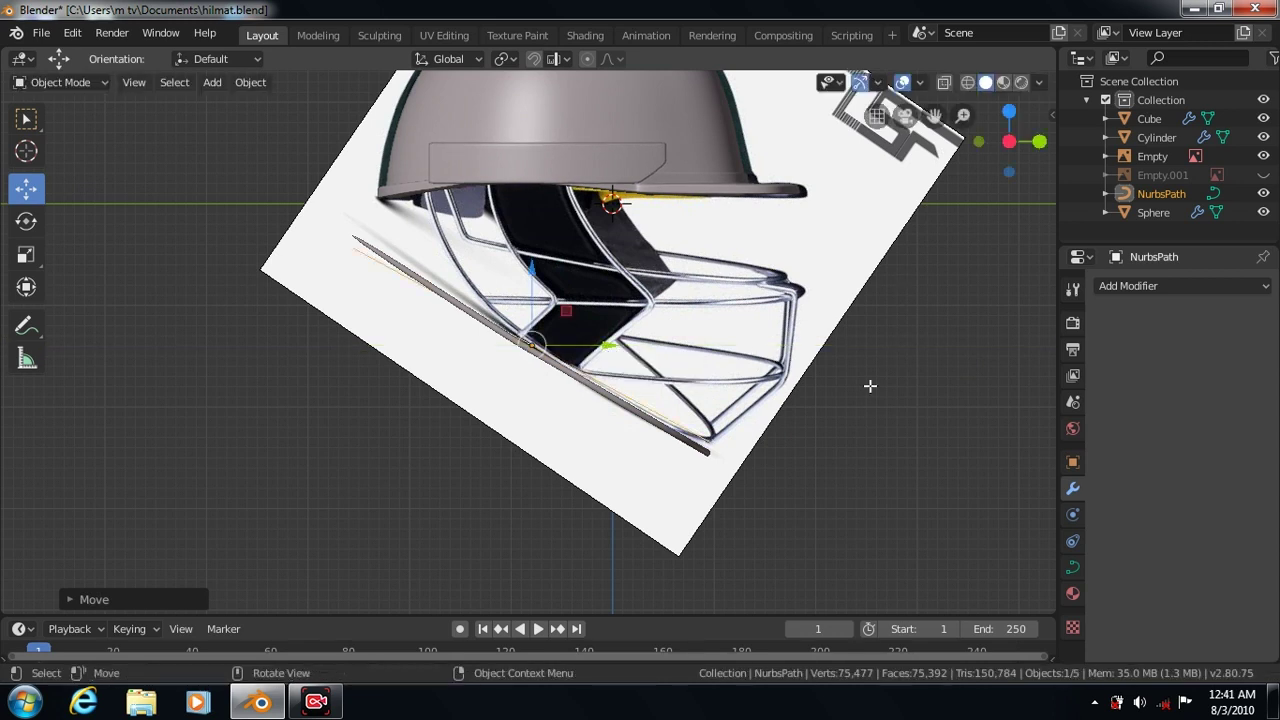
Pull the path's end control point up toward the helmet brim and nudge it along Y
key("Tab")
mouse_move(430, 248)
left_mouse_down()
mouse_move(395, 200)
mouse_move(493, 188)
mouse_move(440, 192)
mouse_move(437, 105)
left_mouse_up()
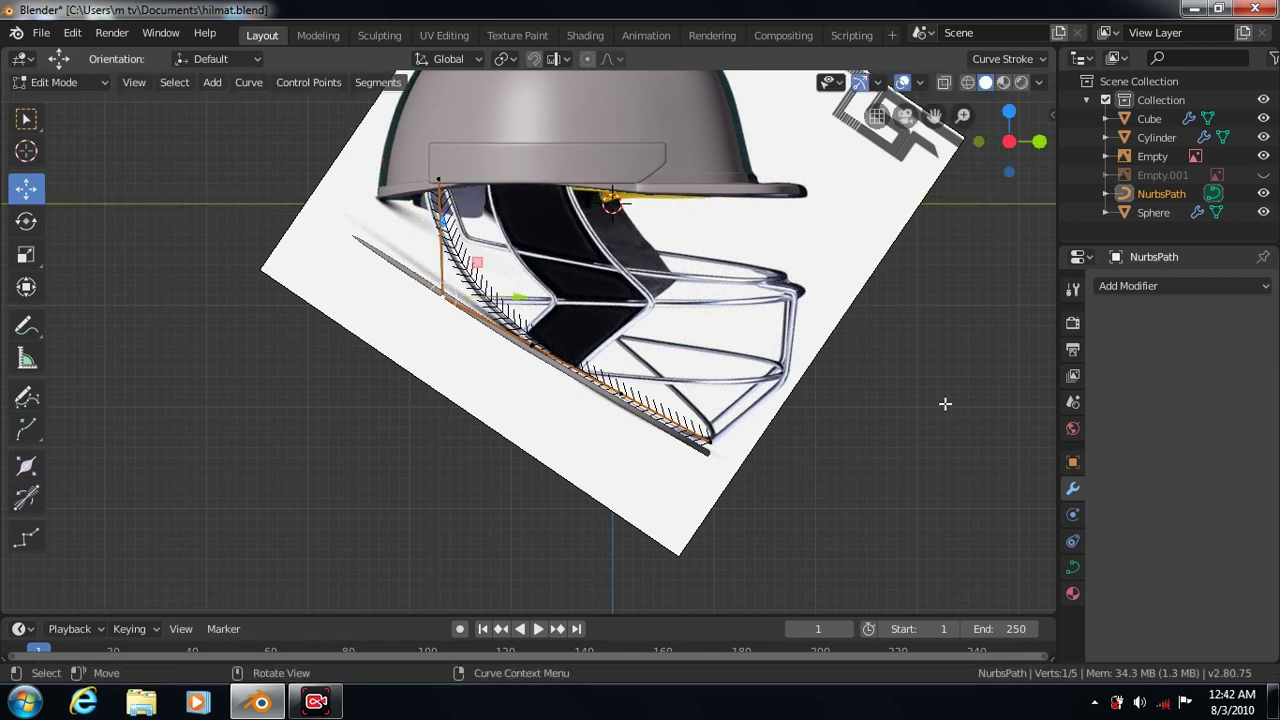
left_click_drag(518, 297, 527, 295)
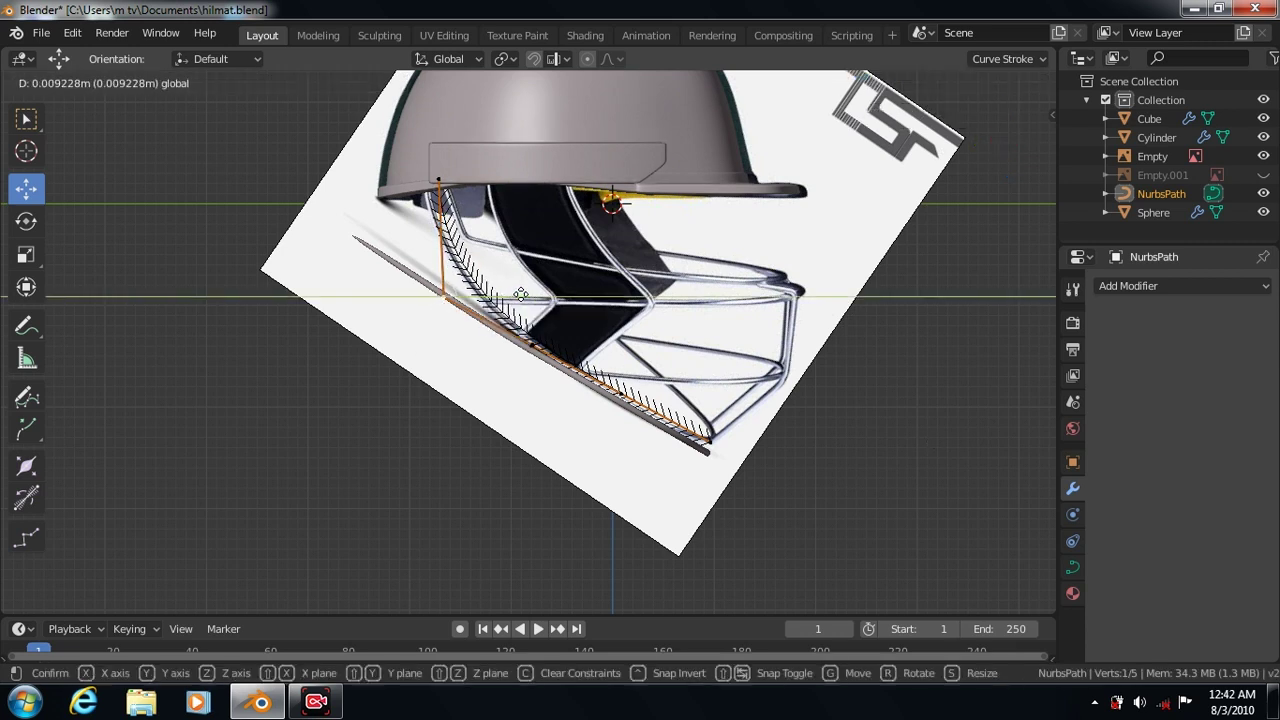
key("Tab")
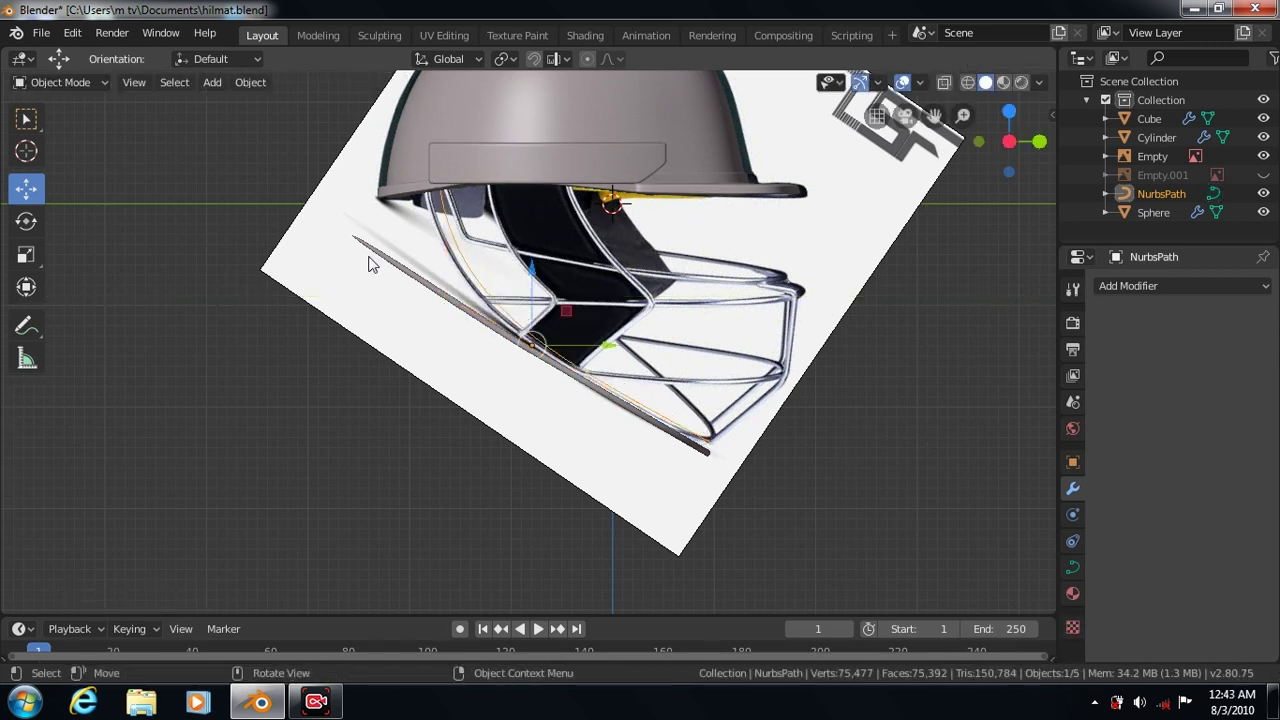
Add a Curve modifier to the Cylinder rod with NurbsPath as its curve object
left_click(425, 285)
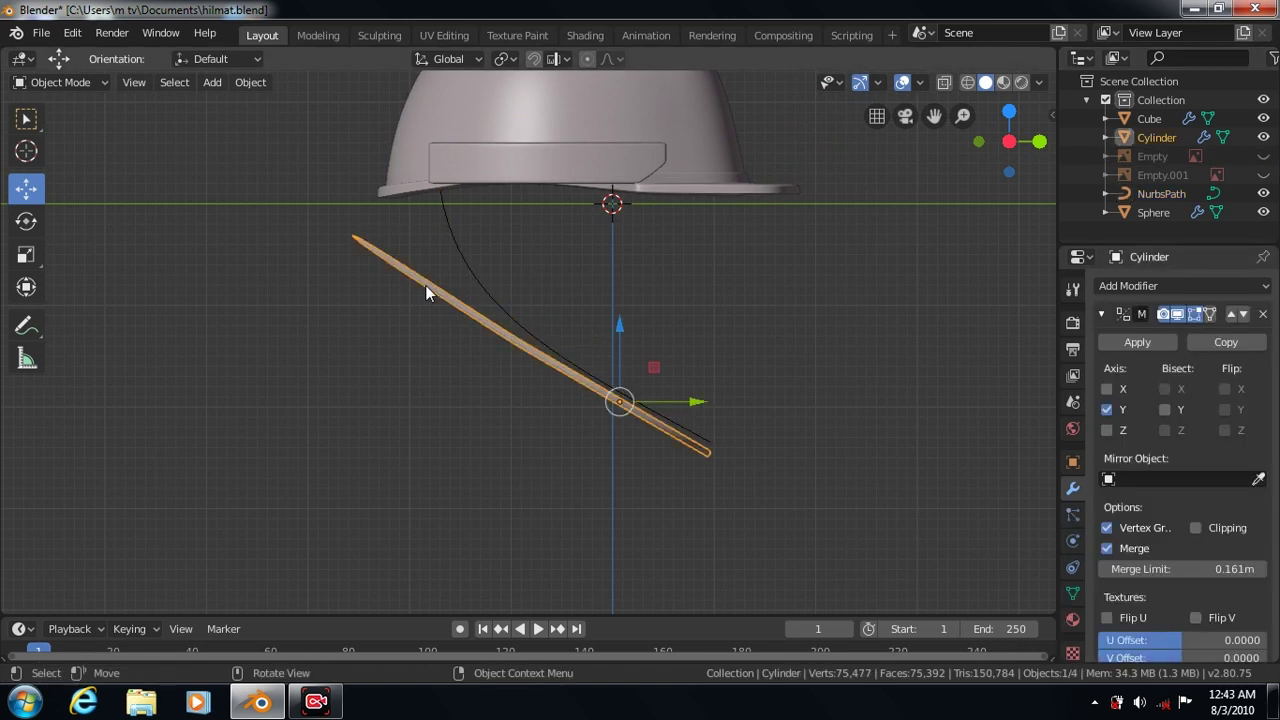
left_click(1170, 286)
left_click(1030, 370)
left_click(1101, 313)
left_click(1169, 454)
left_click(487, 274)
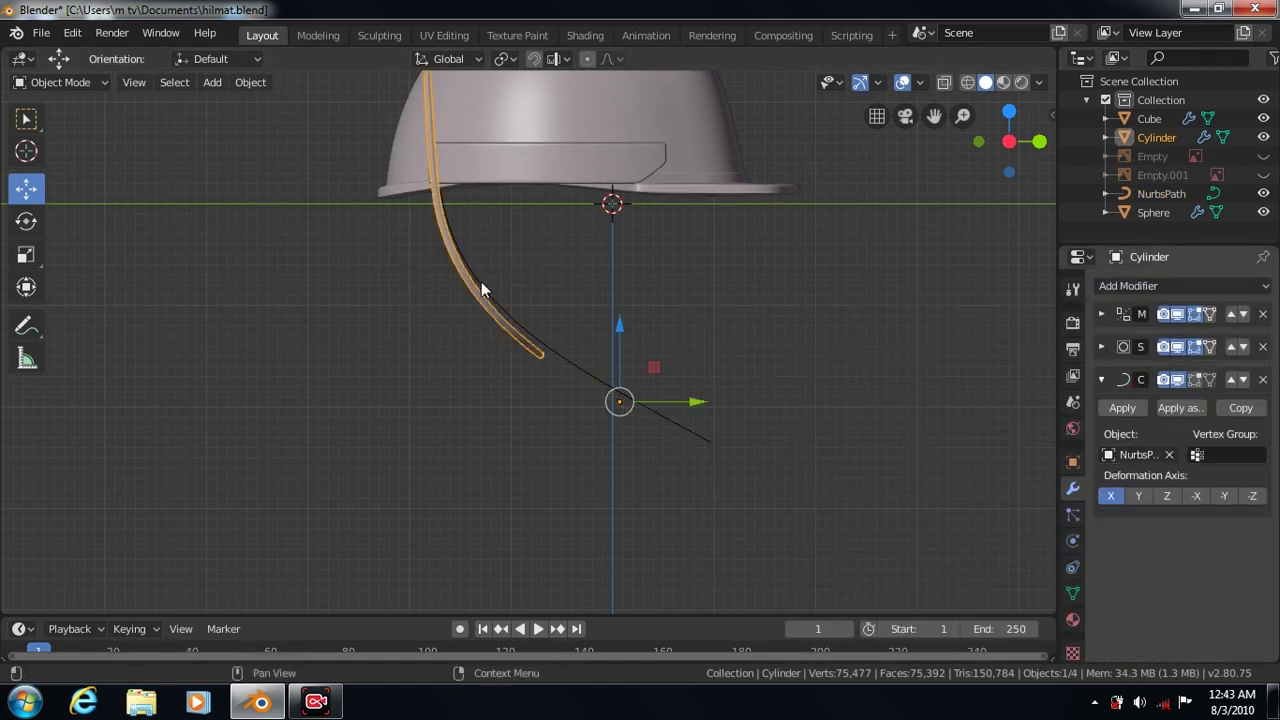
Reposition the bent rod along Y and Z so it runs diagonally down from the helmet brim
key("g")
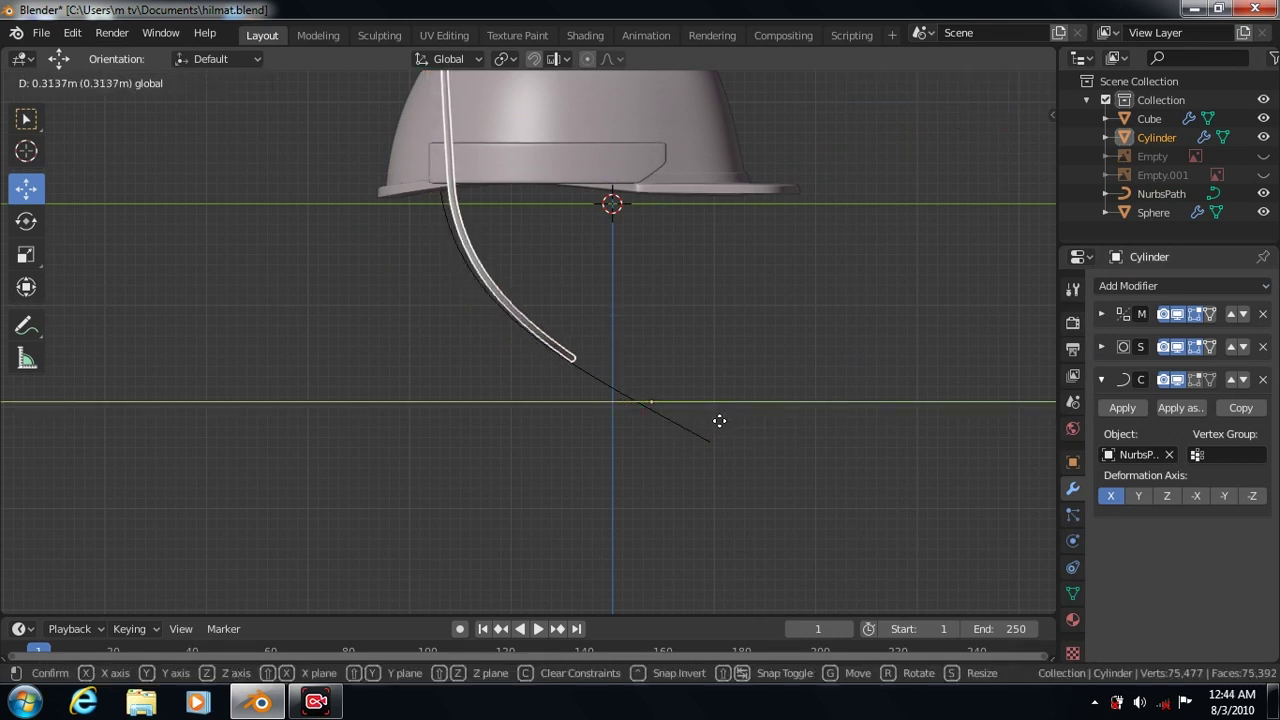
left_click(712, 436)
left_click_drag(638, 335, 638, 330)
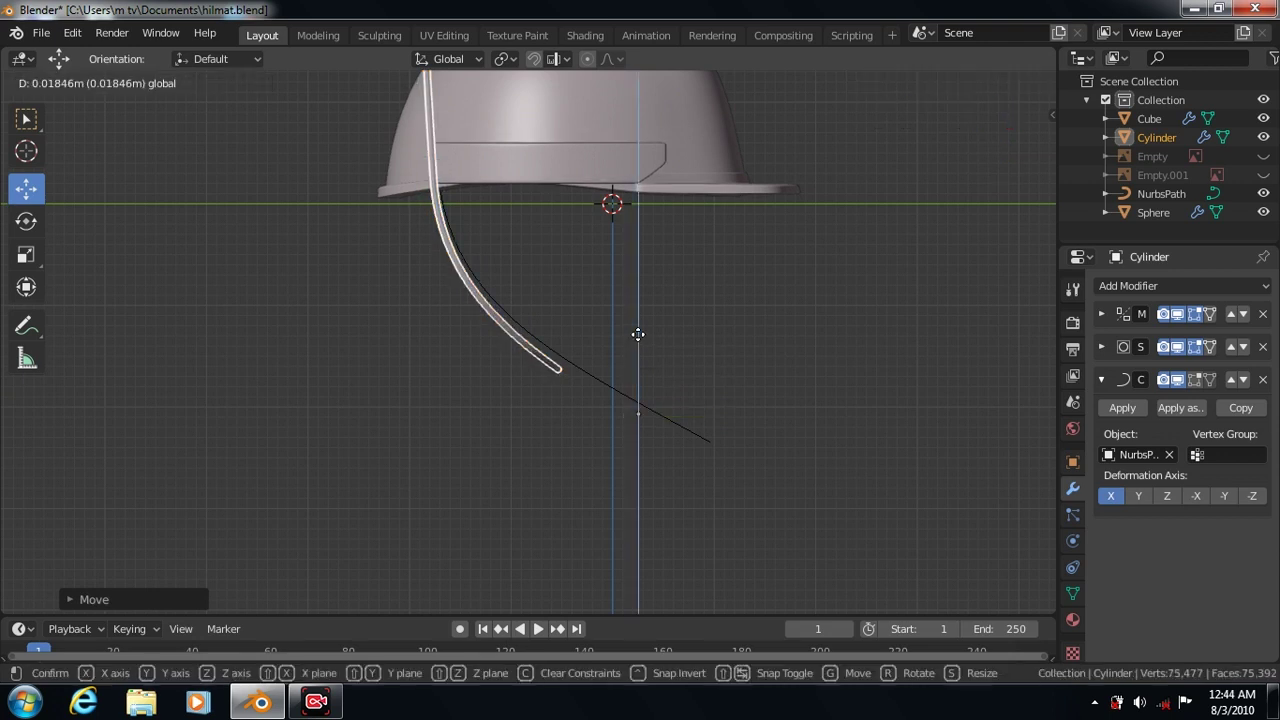
middle_click_drag(786, 372, 787, 369)
left_click_drag(623, 417, 622, 413)
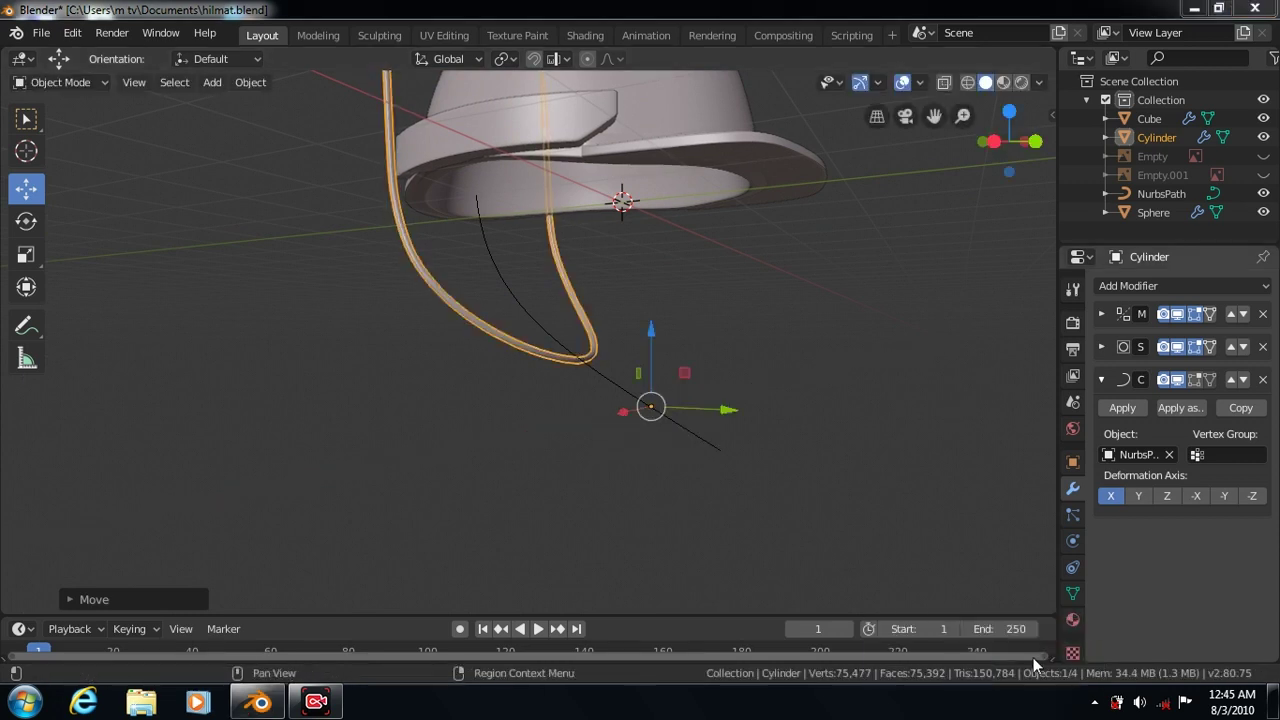
key("KP_3")
left_click_drag(853, 474, 871, 476)
left_click_drag(796, 395, 795, 420)
left_click_drag(872, 495, 863, 487)
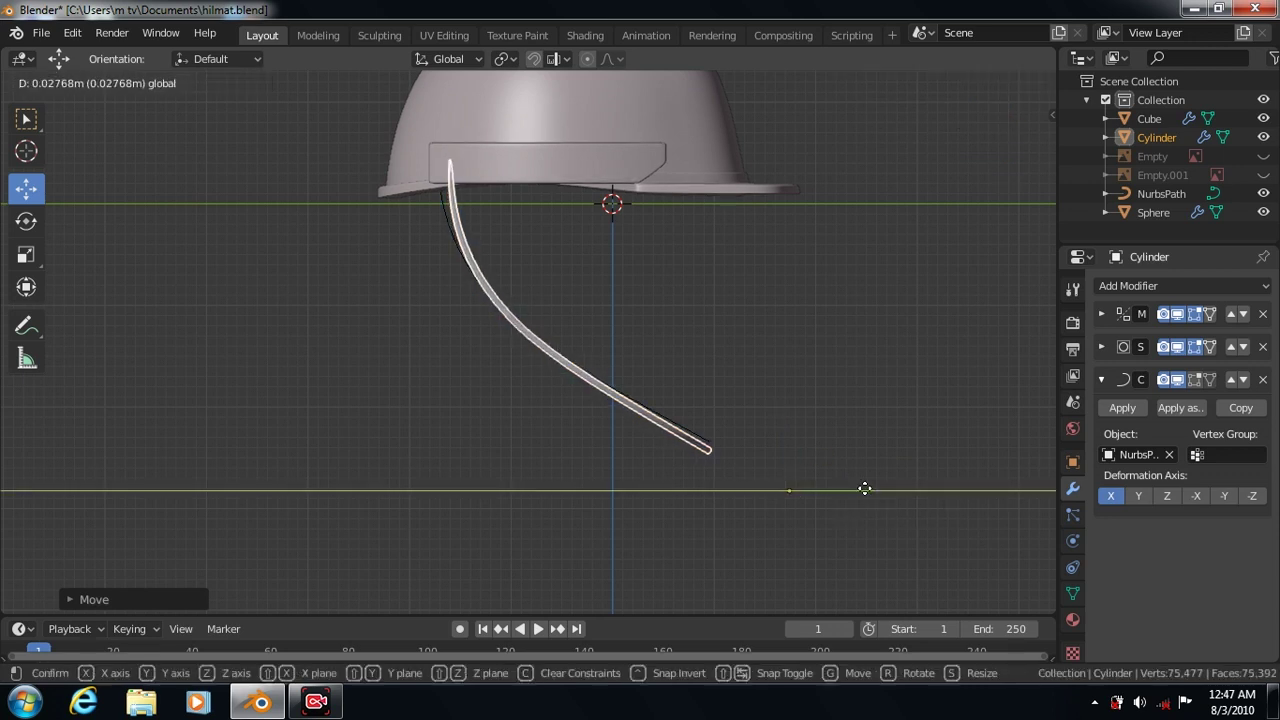
left_click_drag(787, 412, 789, 411)
Duplicate the curved rod in place and apply the copy's Curve modifier
right_click(789, 412)
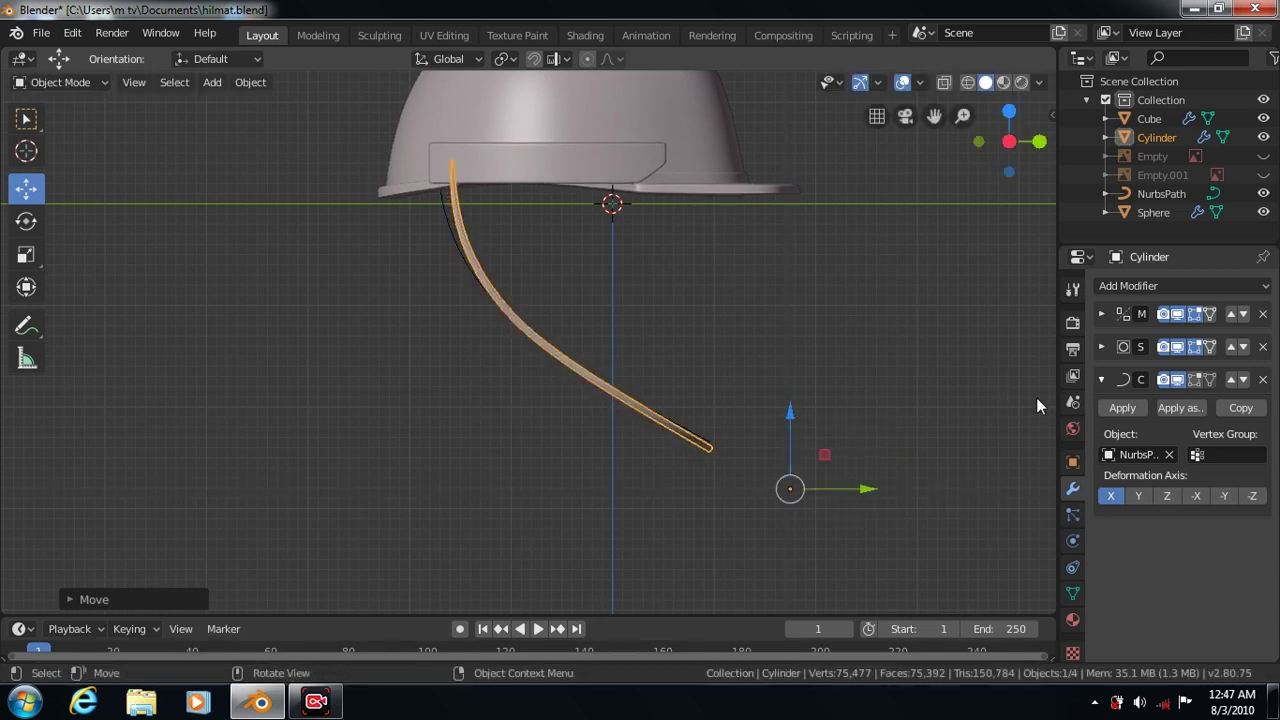
left_click(789, 411)
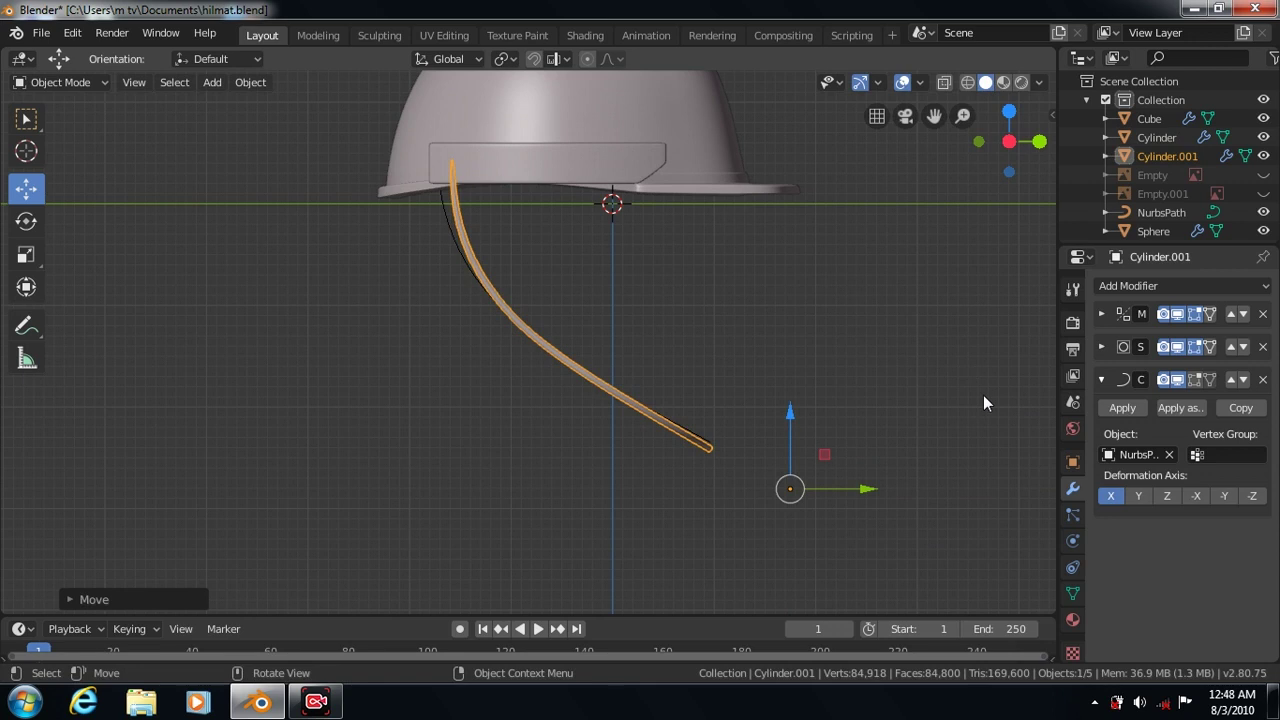
left_click(1119, 406)
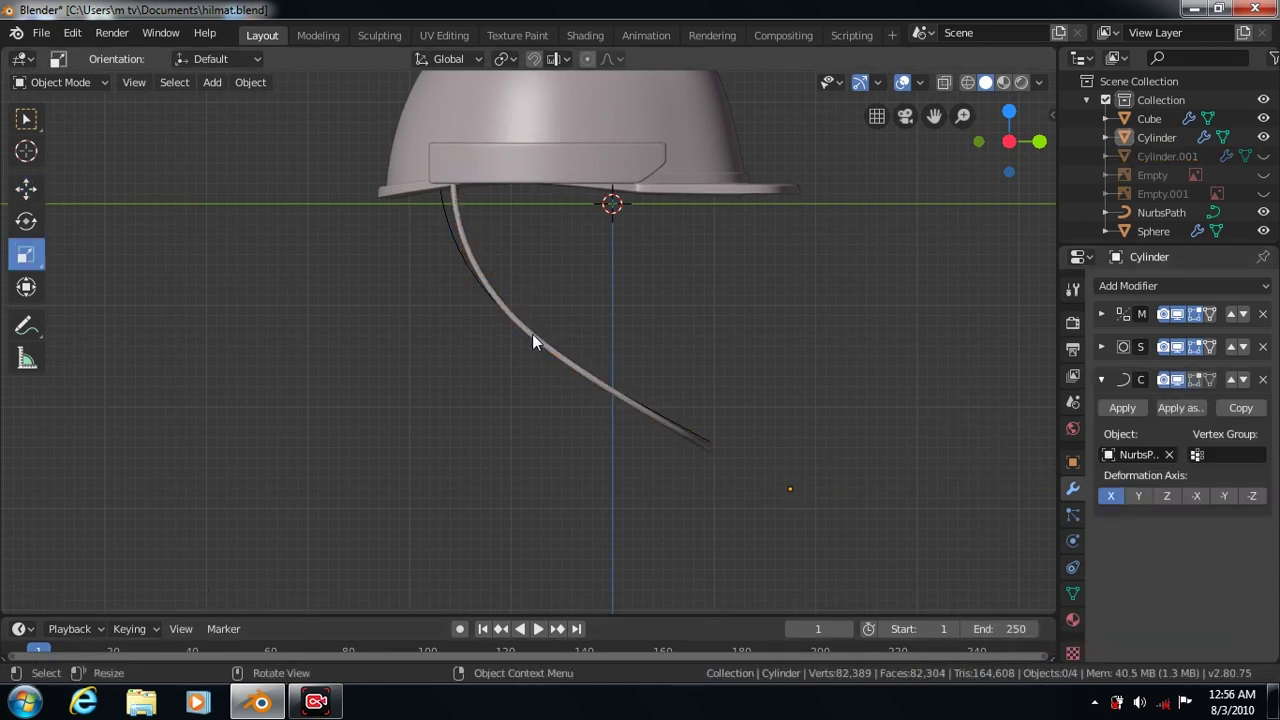
Select the curved rod and side block Cube in front view, then undo that selection
left_click(532, 334)
key("KP_1")
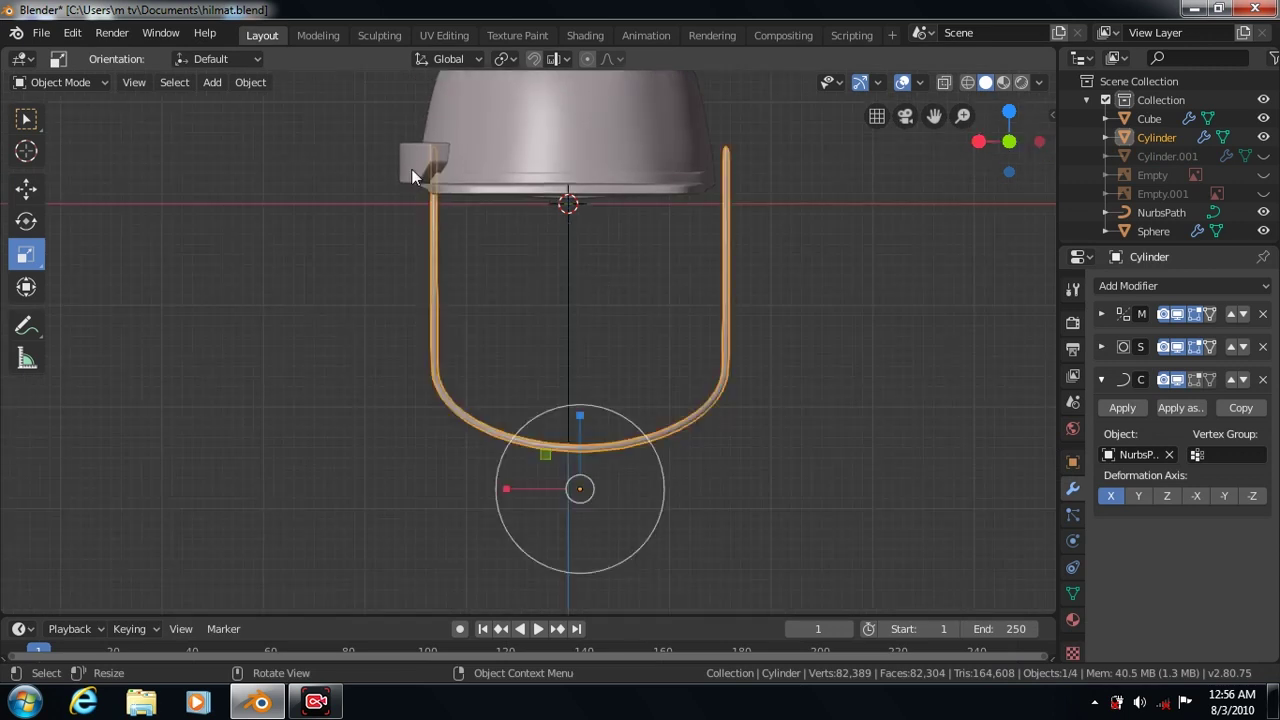
left_click(413, 167)
left_click(433, 327, "shift")
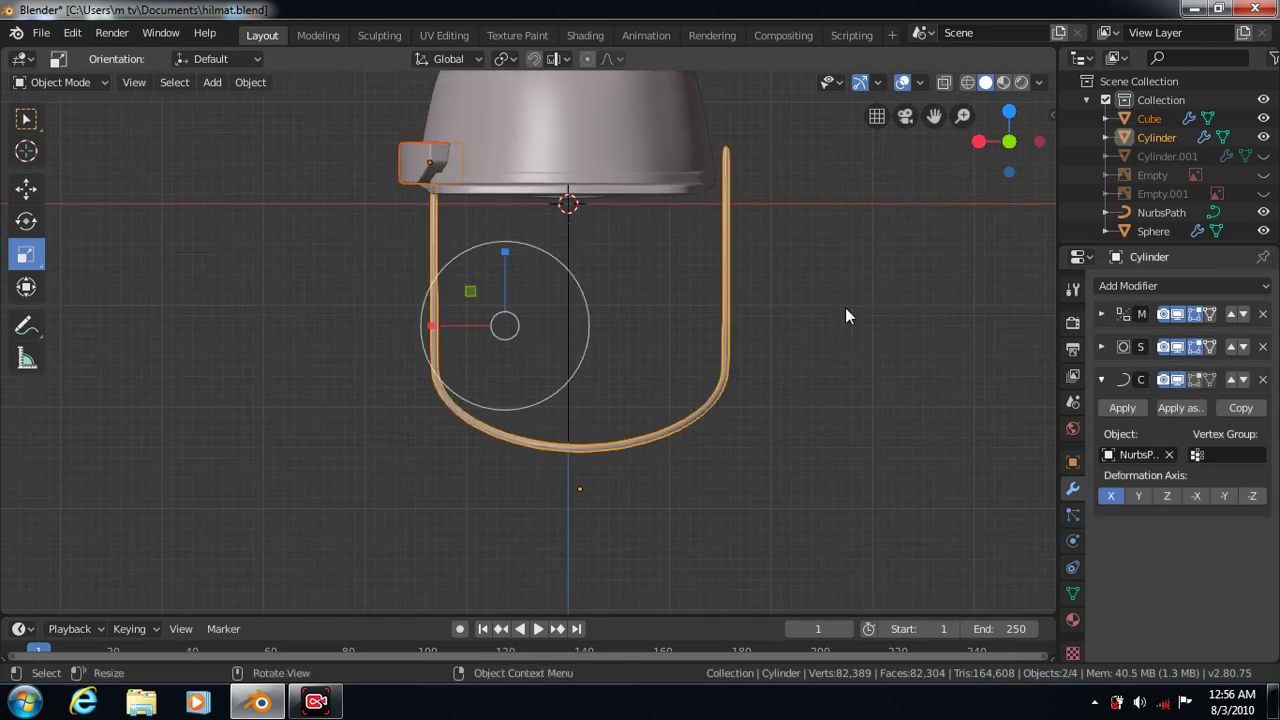
key("ctrl+z")
key("ctrl+z")
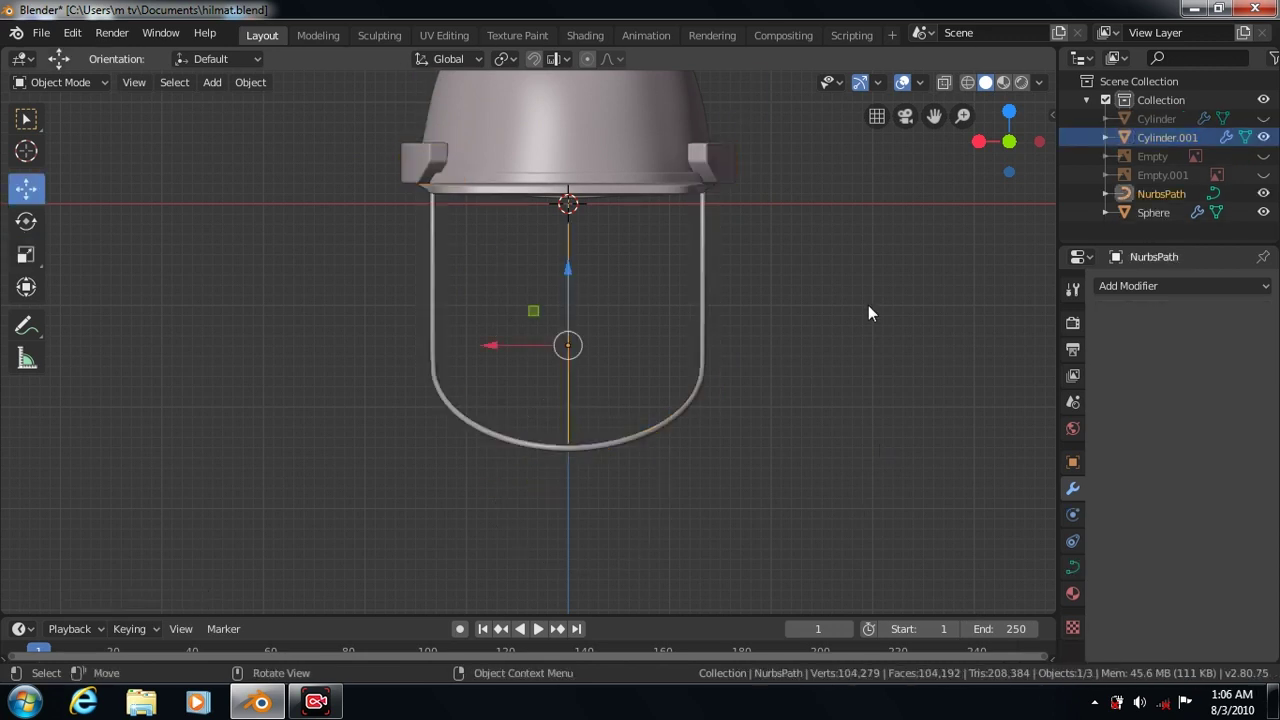
Unhide the original Cylinder in the outliner and make it the active object
key("KP_3")
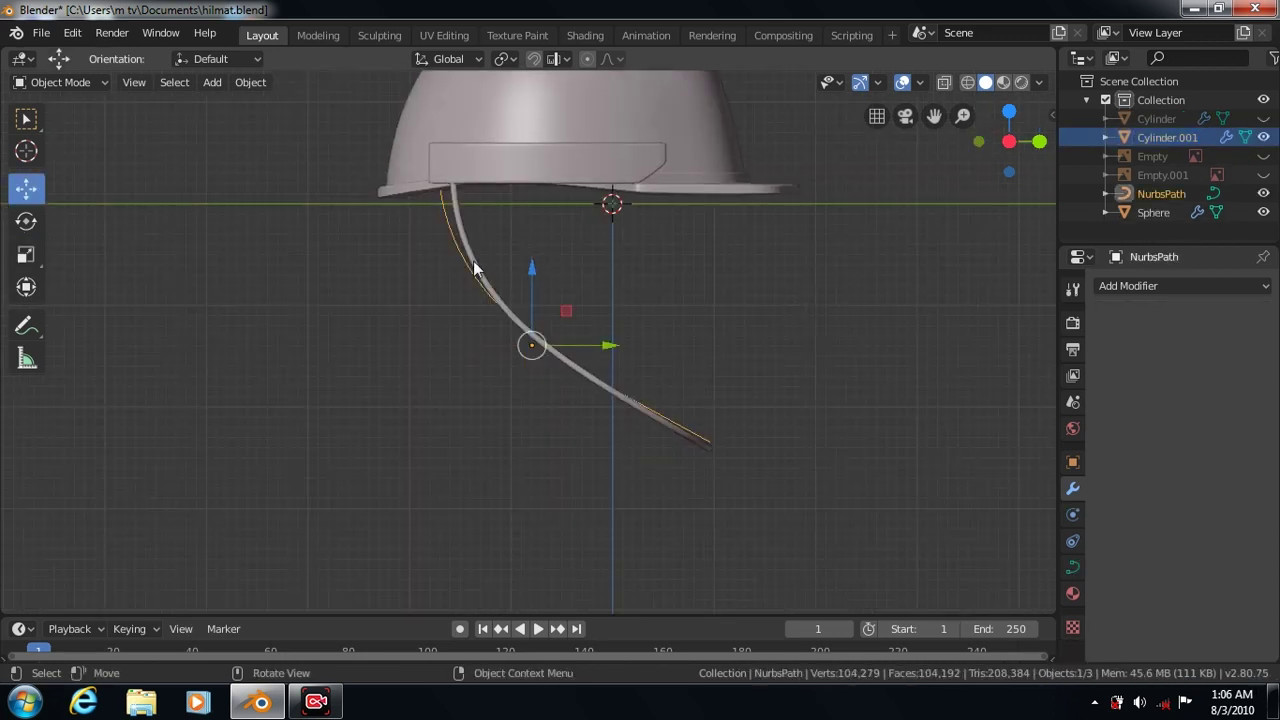
left_click(471, 252)
left_click(450, 231)
right_click(450, 231)
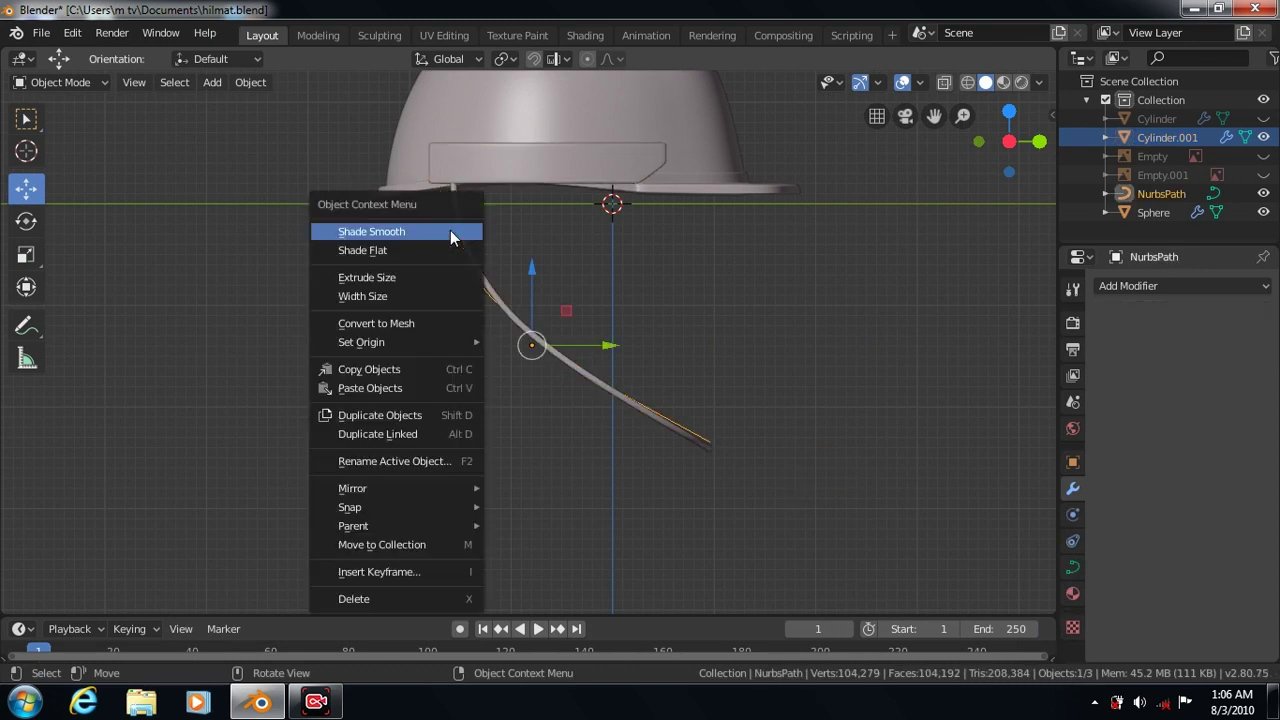
left_click(458, 209)
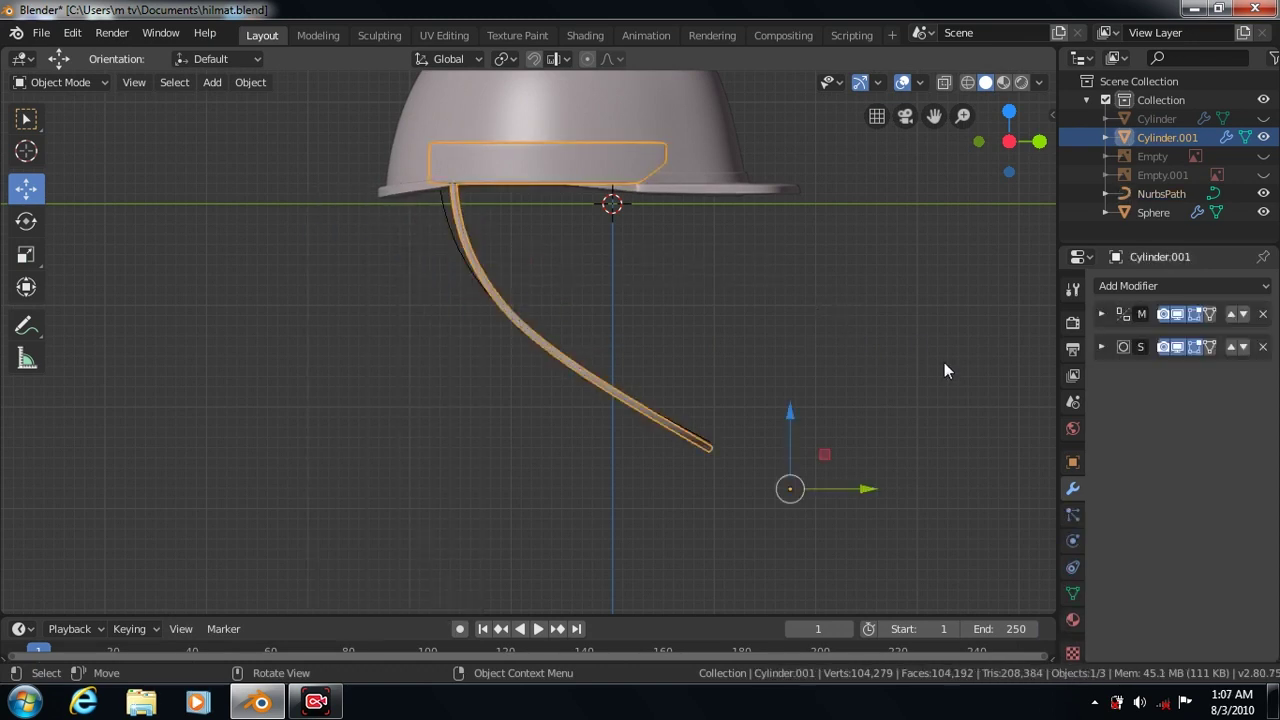
left_click(1263, 118)
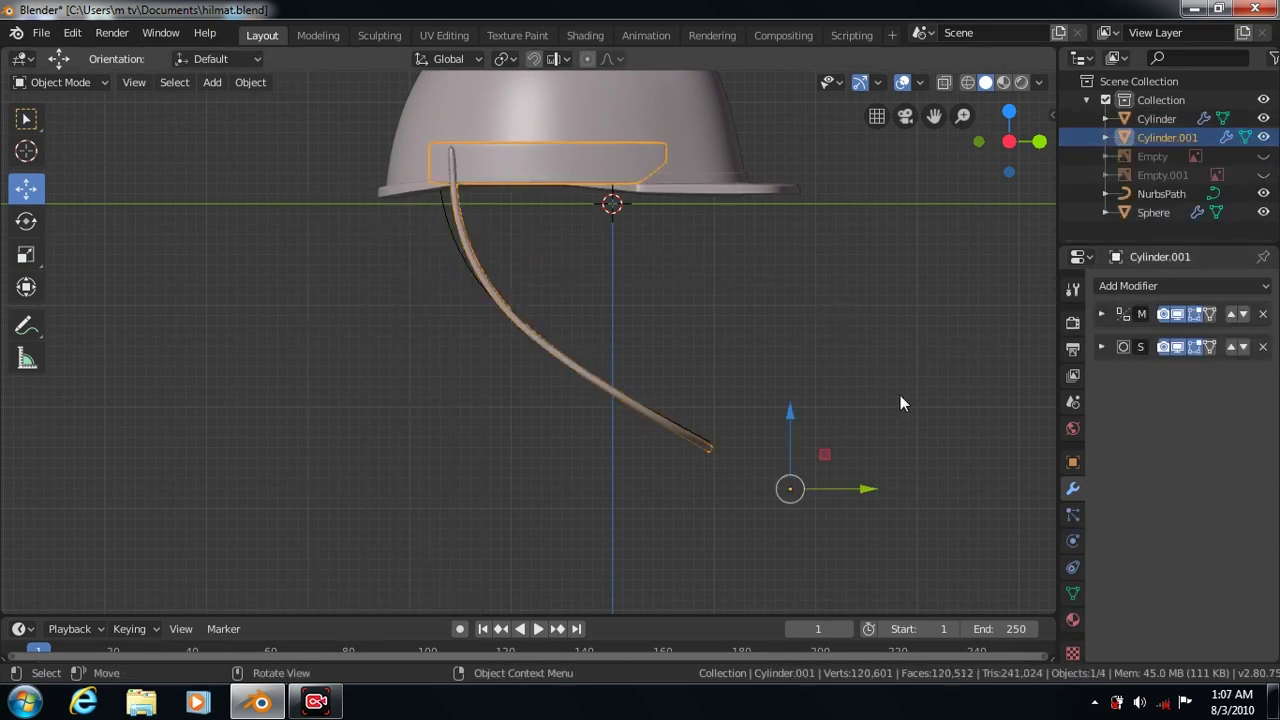
left_click(1147, 119)
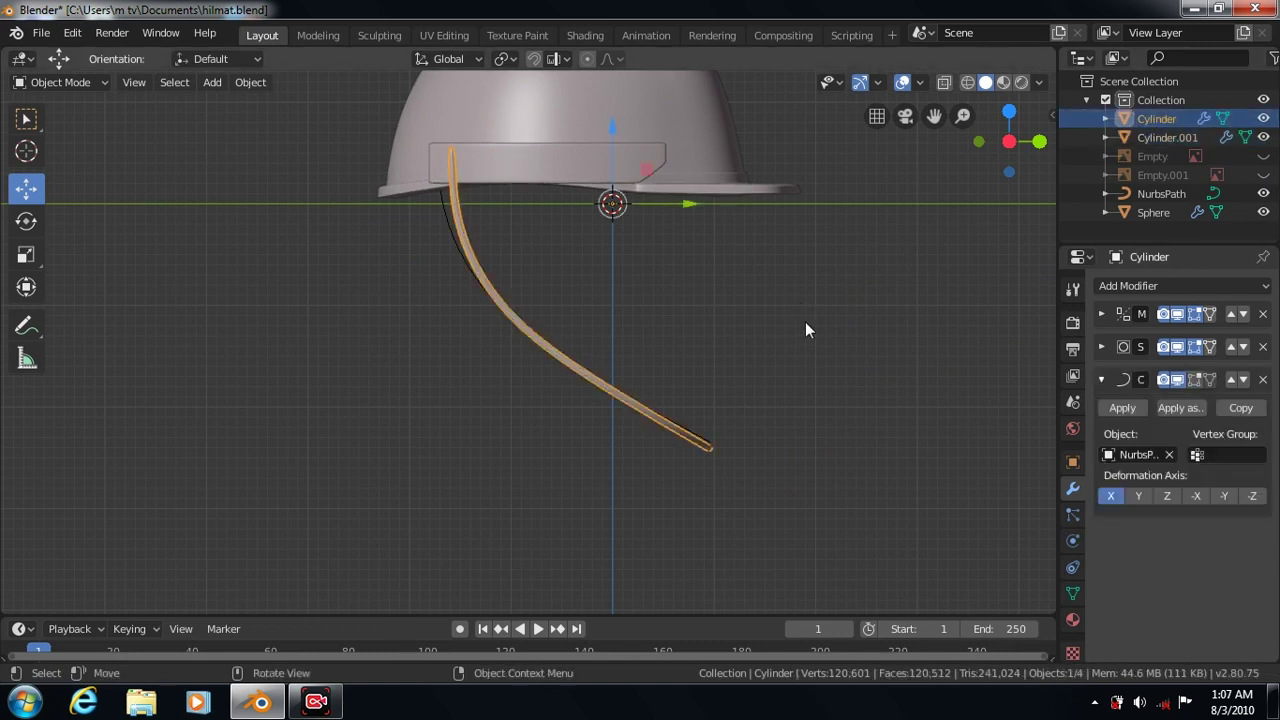
Shift Cylinder forward along Y and up along Z, then narrow it along X to 0.9883
left_click_drag(687, 204, 724, 212)
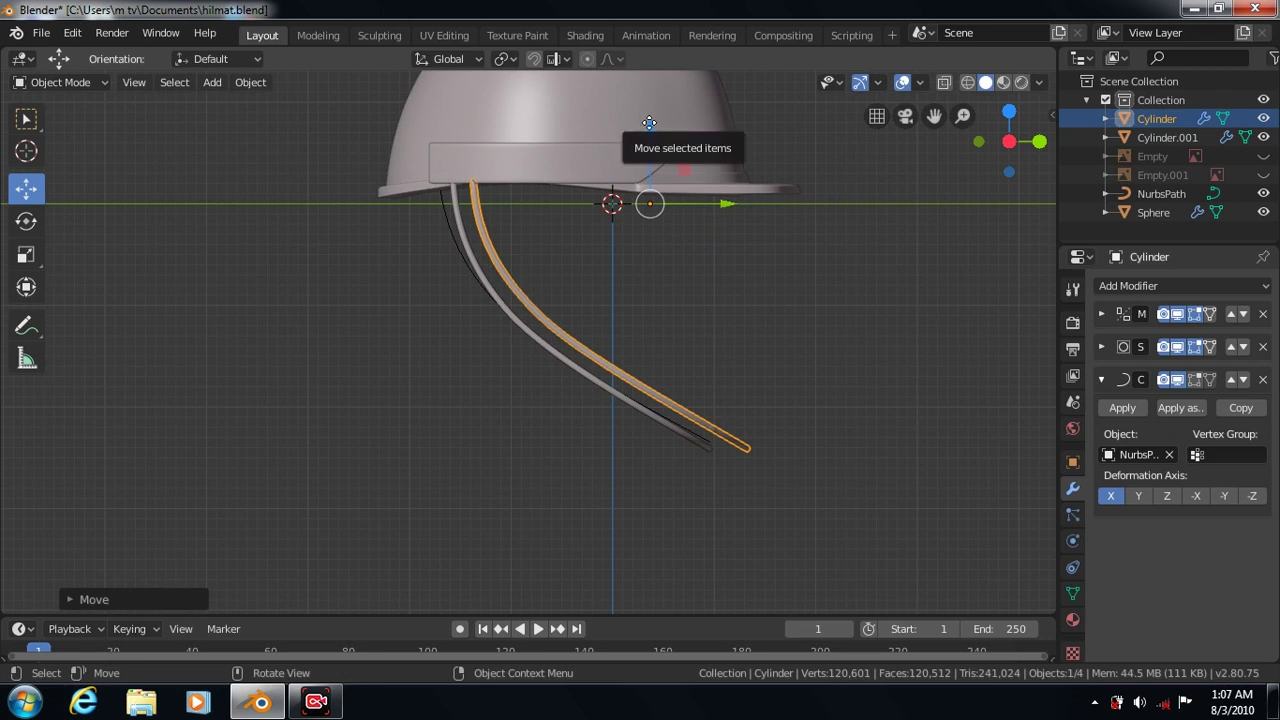
left_click_drag(649, 123, 647, 103)
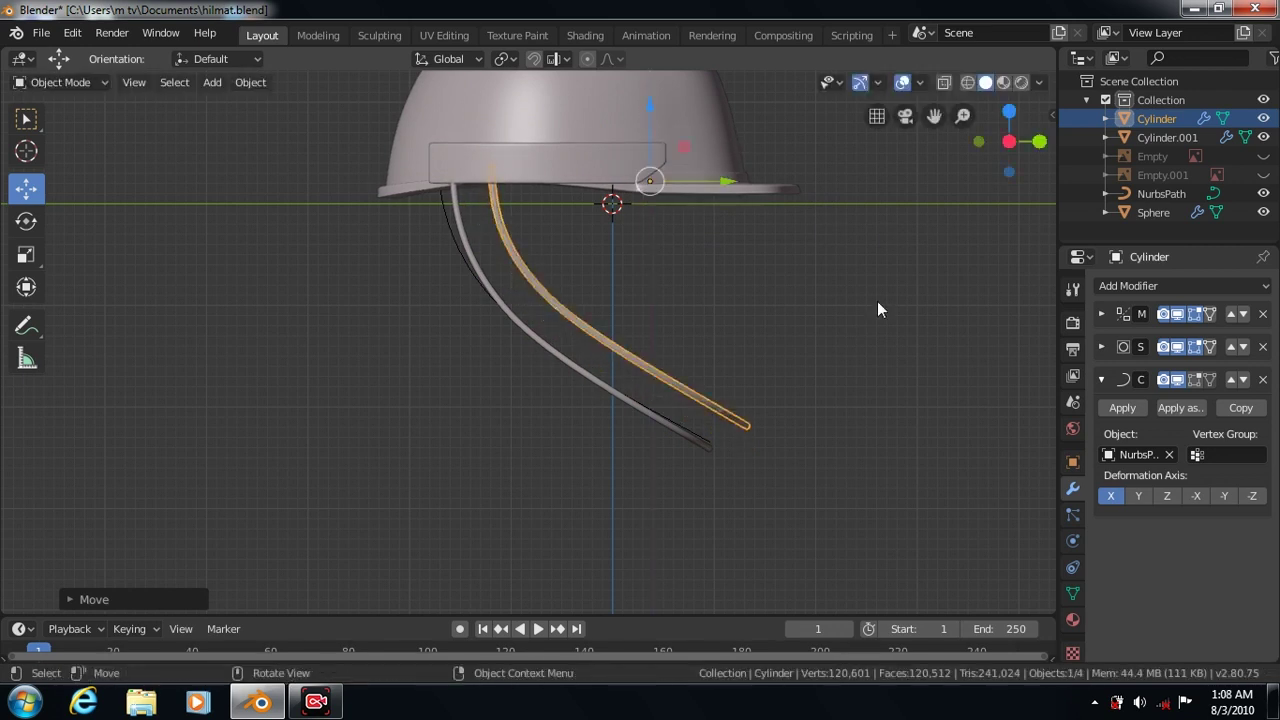
key("KP_1")
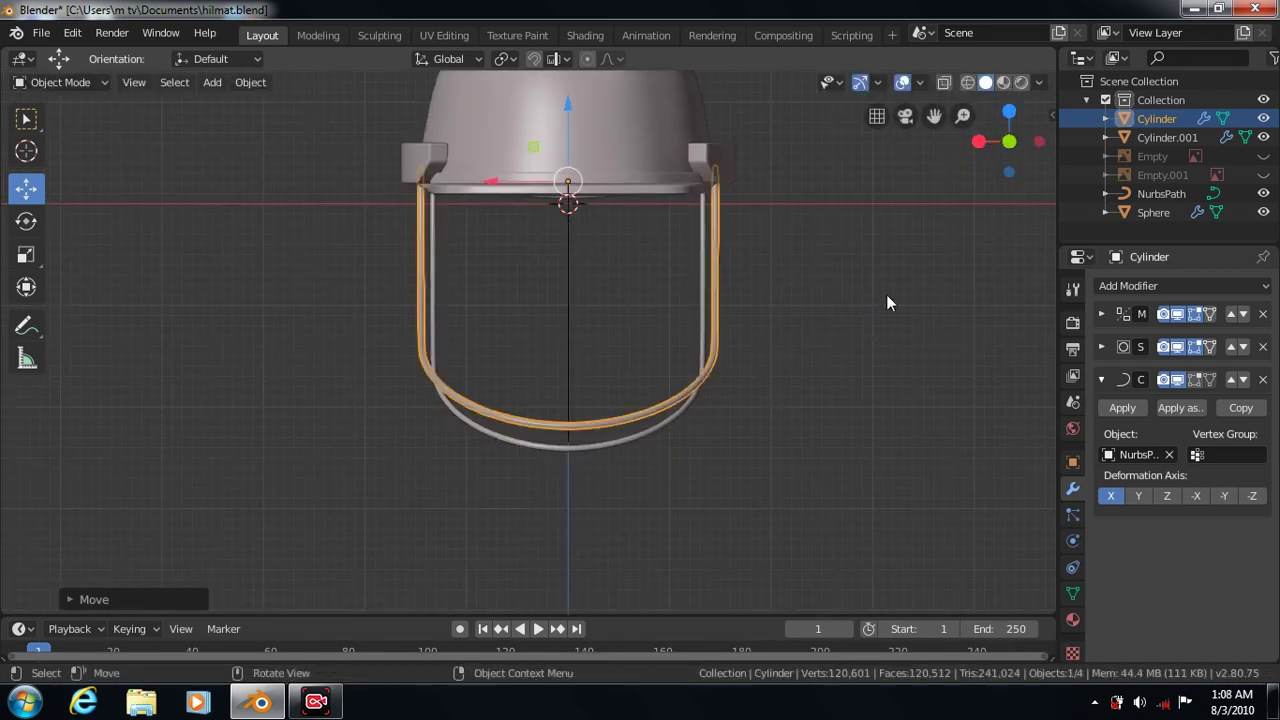
left_click(29, 258)
left_click_drag(490, 183, 499, 185)
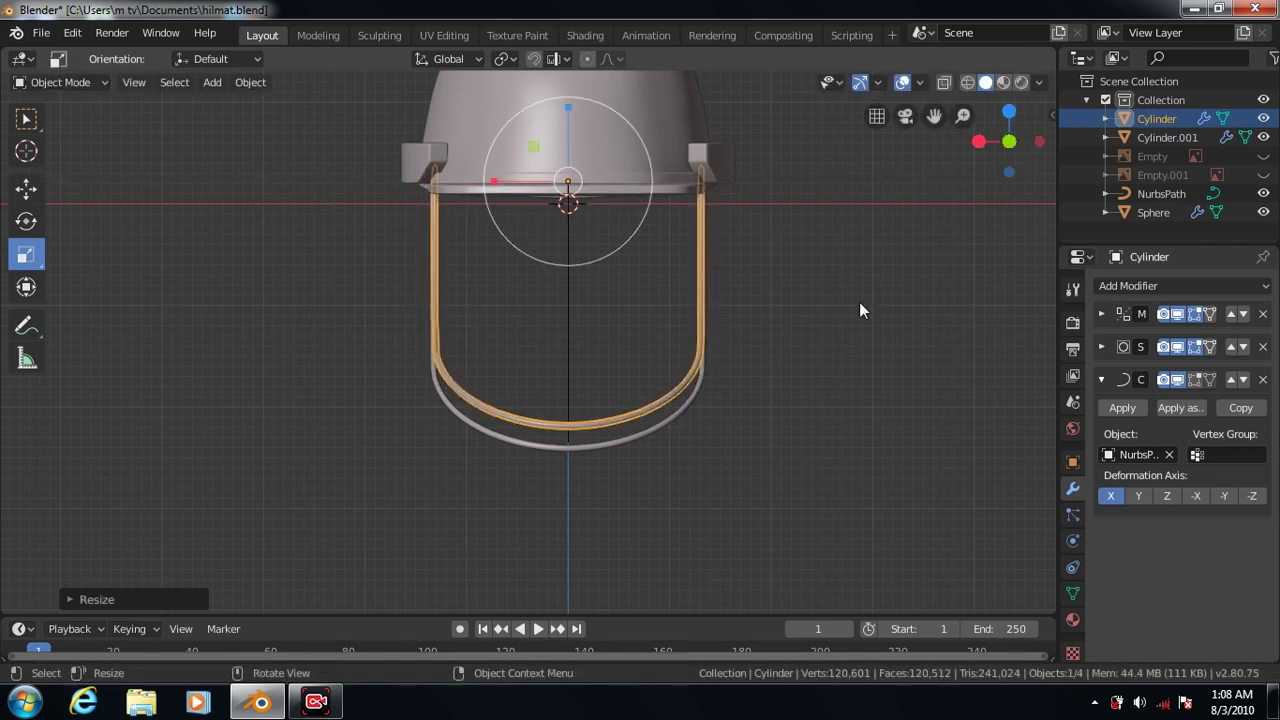
key("KP_3")
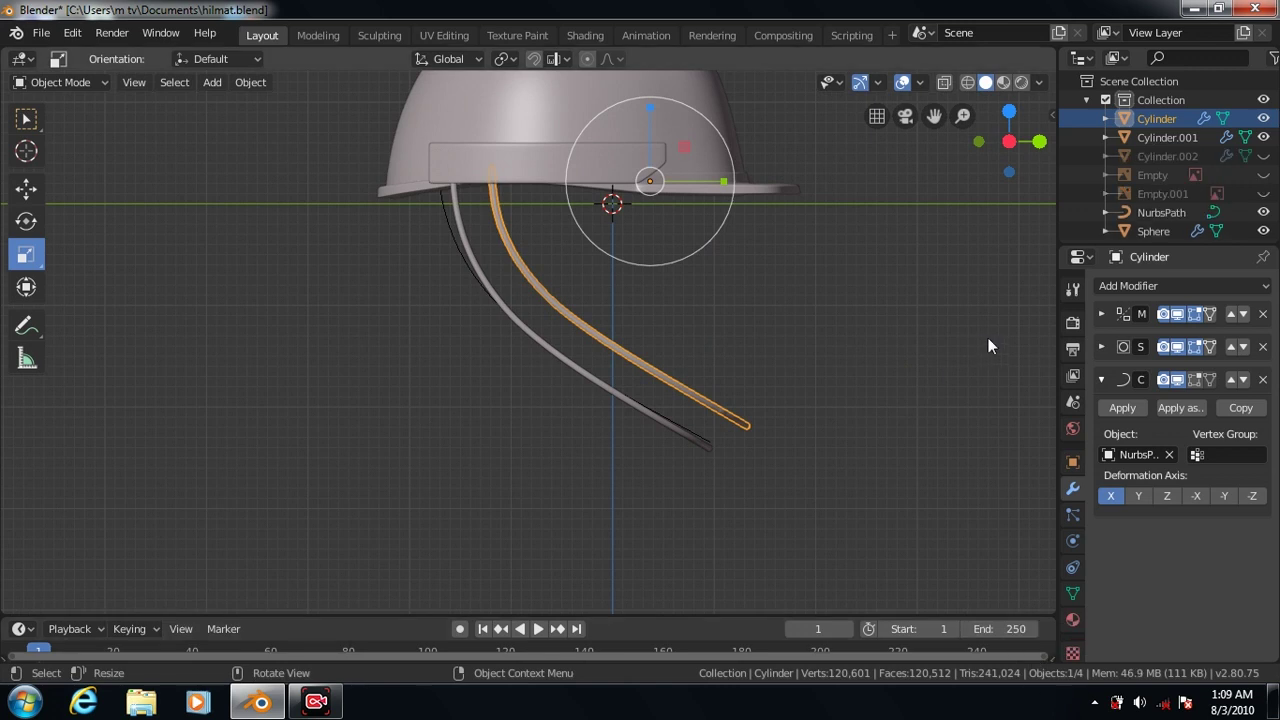
Apply Cylinder's Curve and Mirror modifiers, delete its S modifier, then select Cylinder.001
left_click(1122, 407)
left_click(1101, 317)
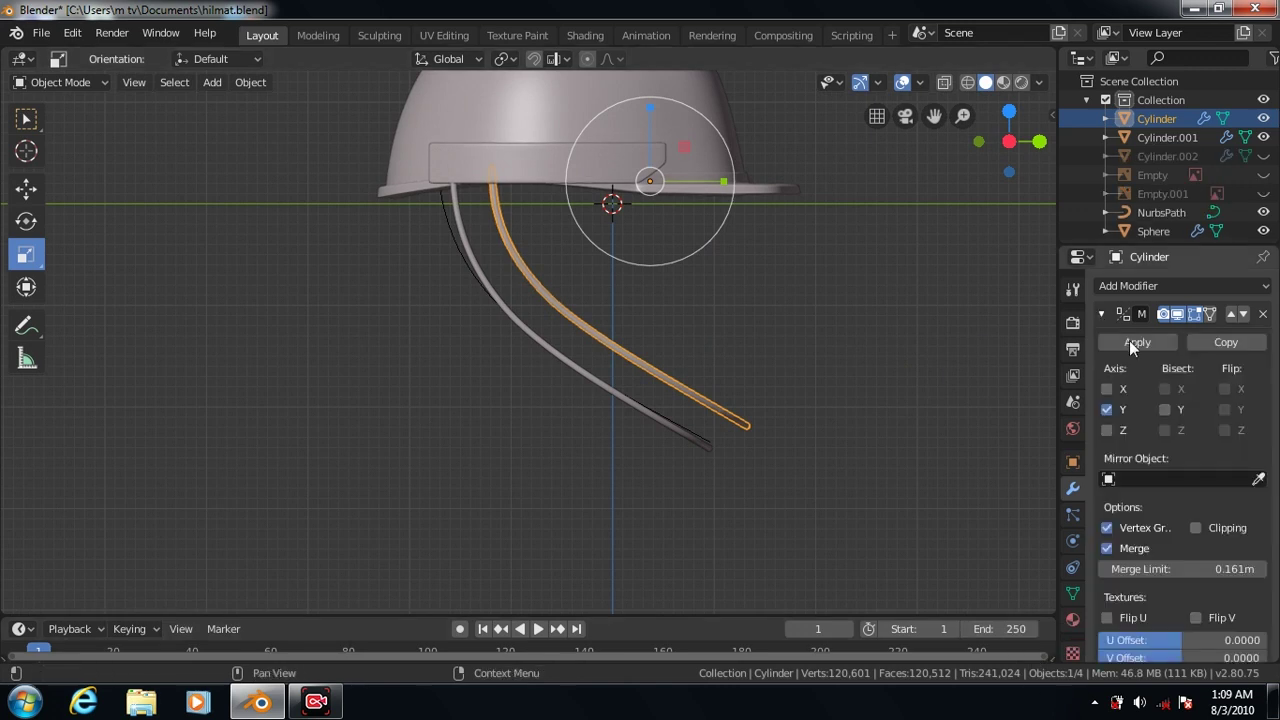
left_click(1129, 340)
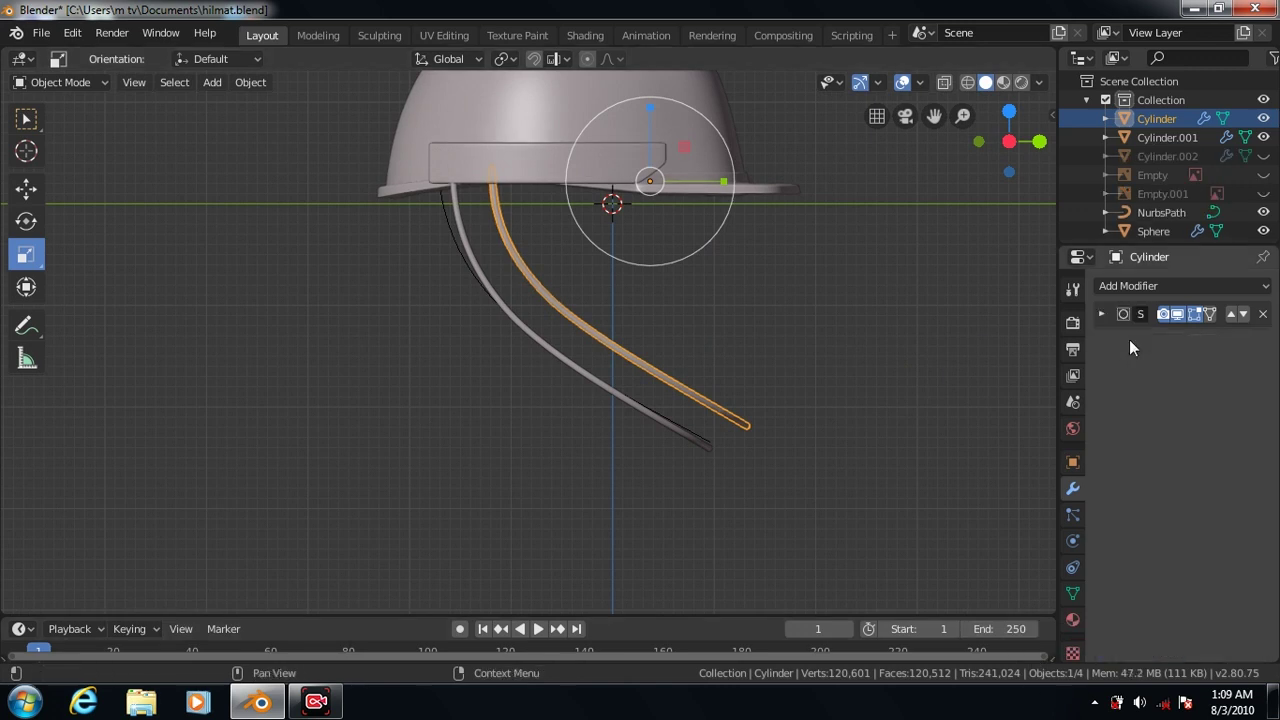
left_click(1263, 314)
left_click(580, 366)
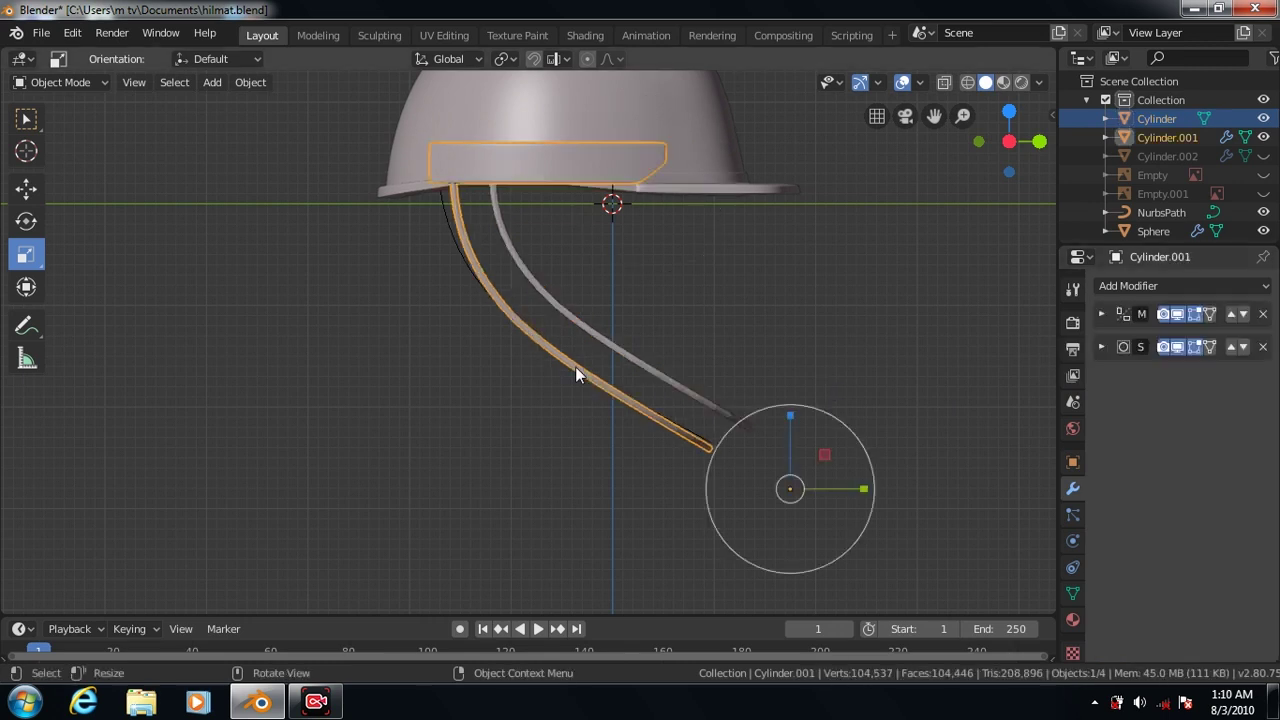
left_click(1101, 317)
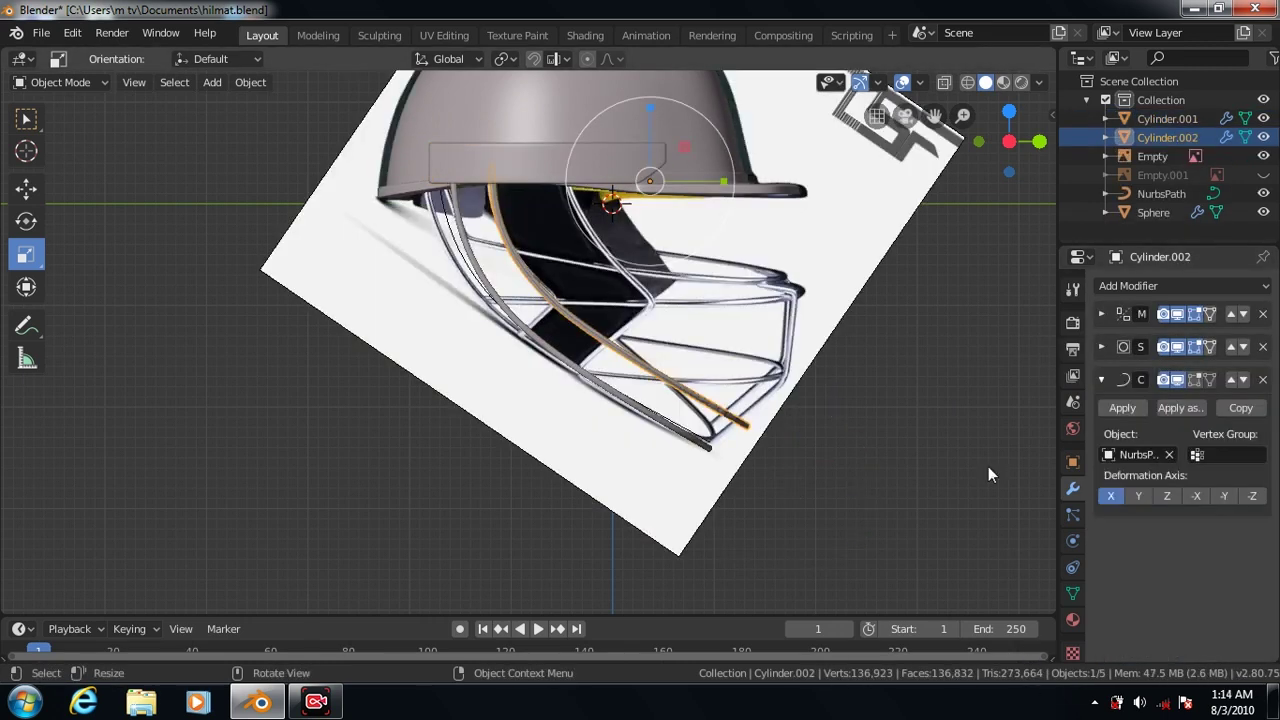
Remove Cylinder.002's Curve modifier and rotate the straightened bar to lie horizontal
left_click(1263, 380)
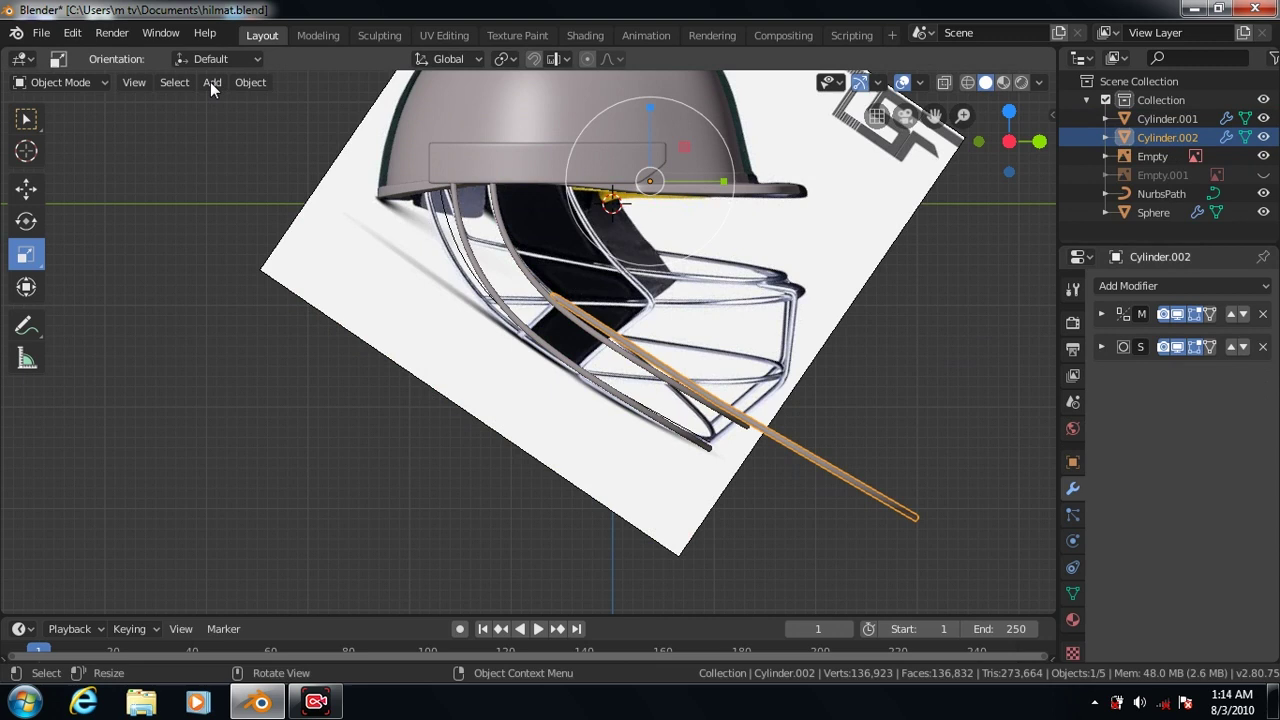
left_click(26, 188)
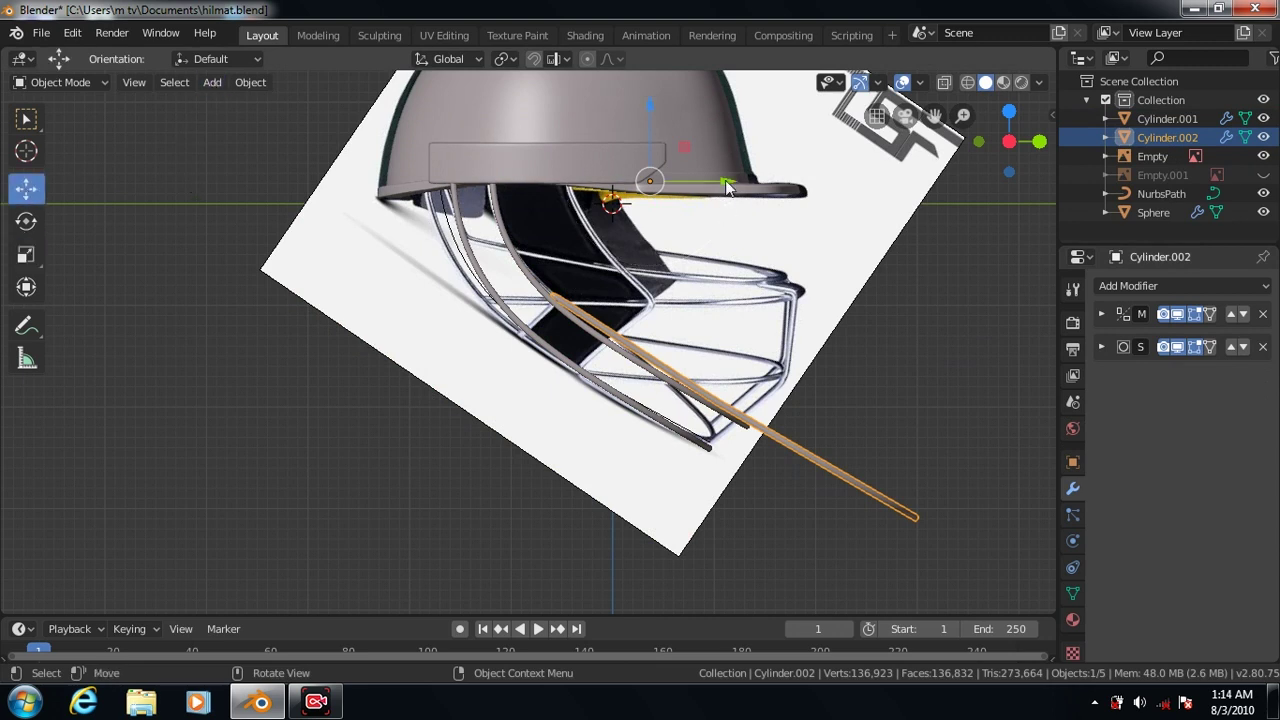
left_click_drag(727, 188, 195, 257)
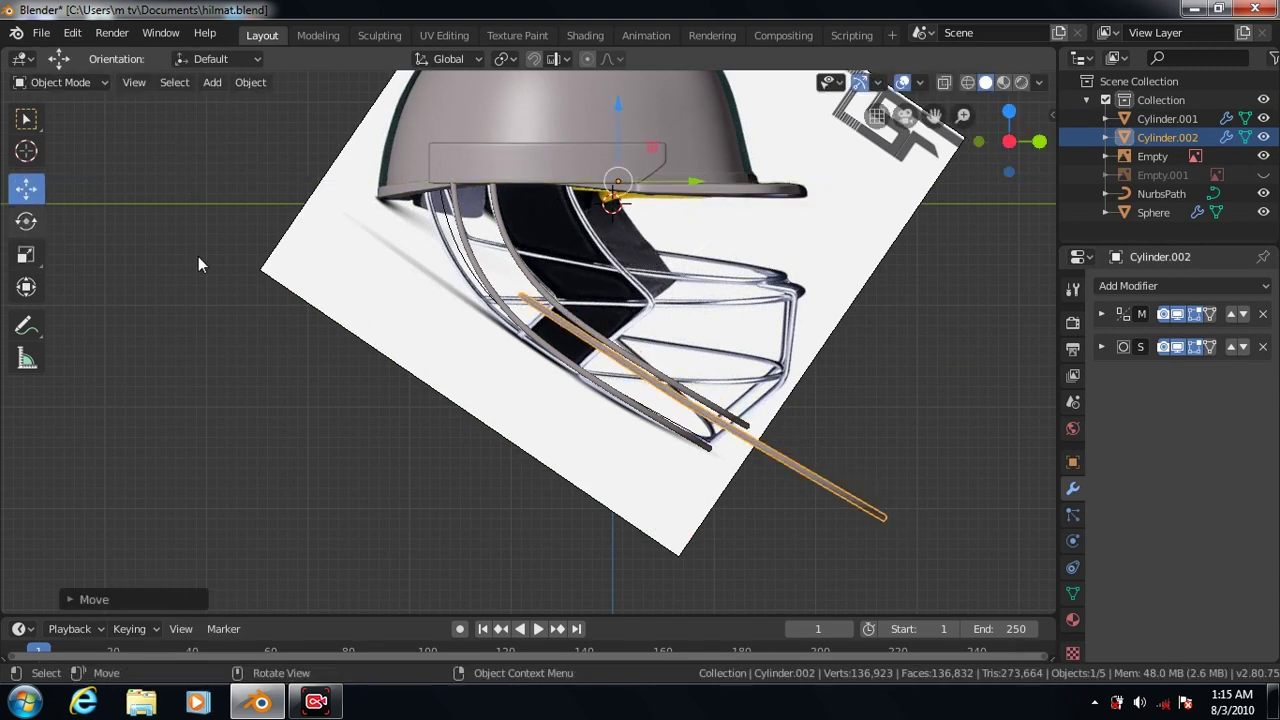
left_click(26, 221)
left_click_drag(677, 157, 664, 93)
Slide the horizontal bar left across the grille and raise it slightly
left_click(847, 323)
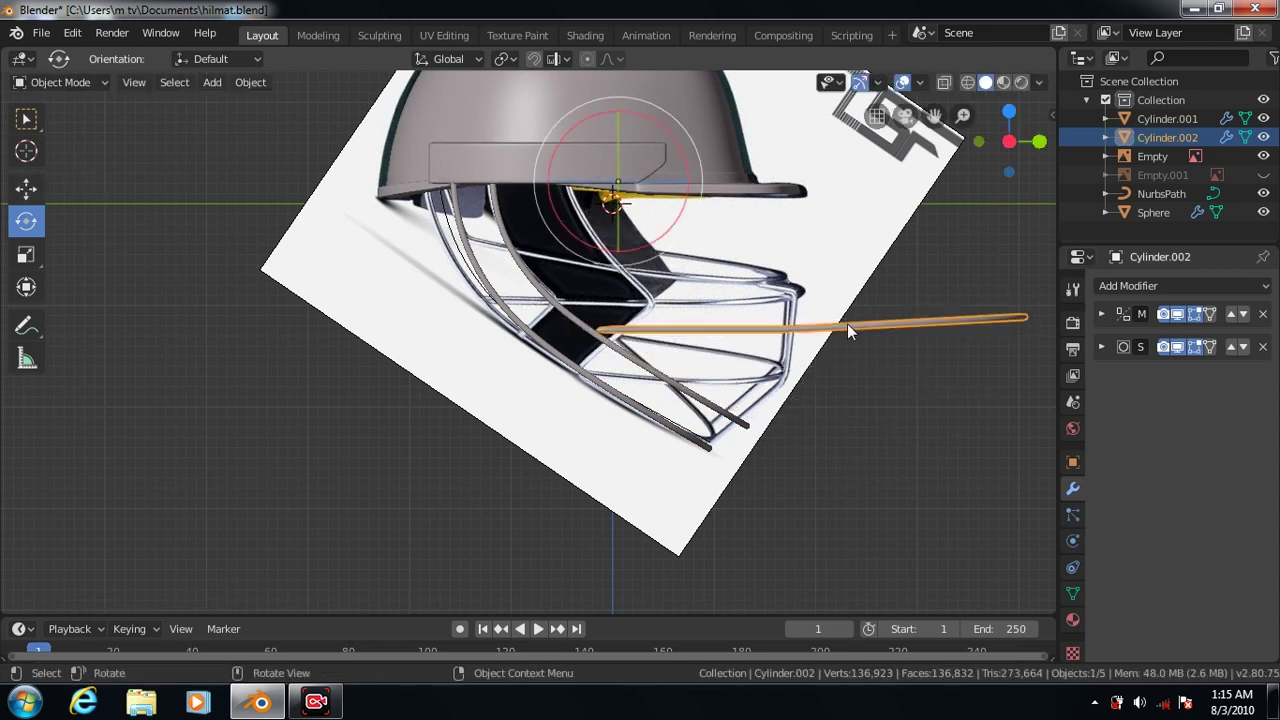
key("shift+space")
key("g")
left_click_drag(614, 188, 474, 162)
left_click_drag(401, 102, 401, 81)
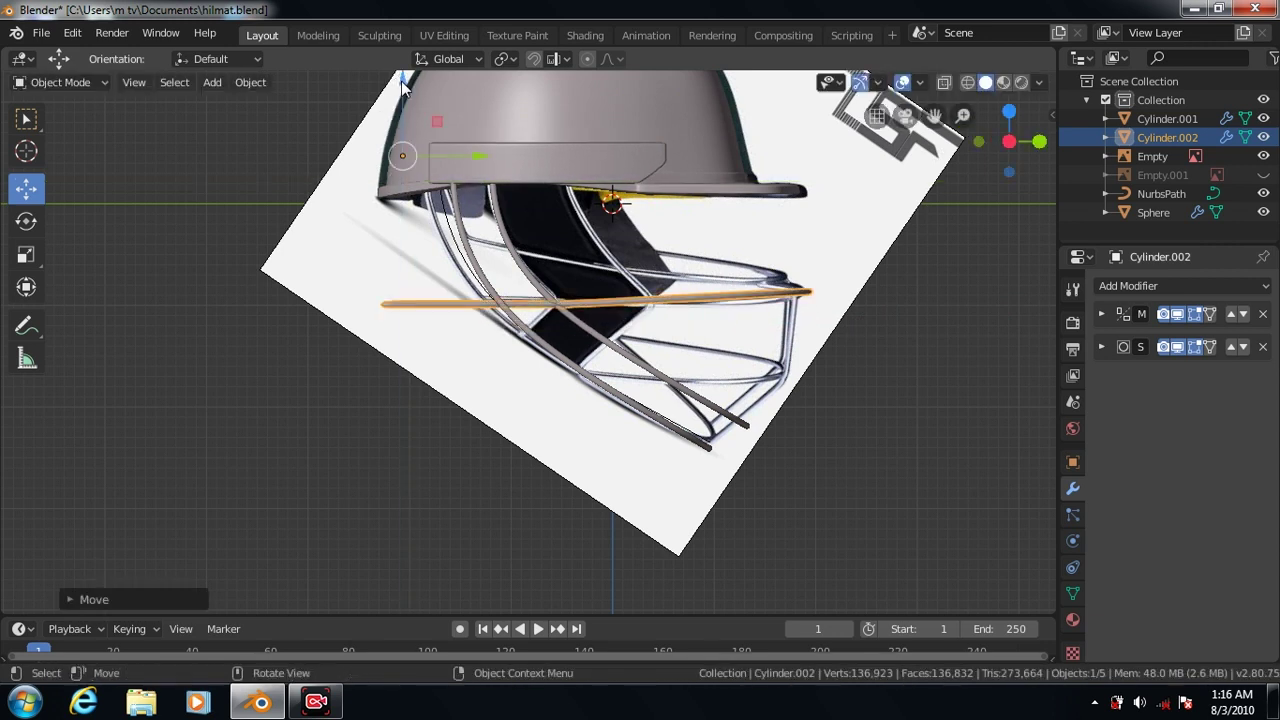
Duplicate the horizontal bar twice, placing the copies at lower heights on the grille
key("shift+d")
key("Escape")
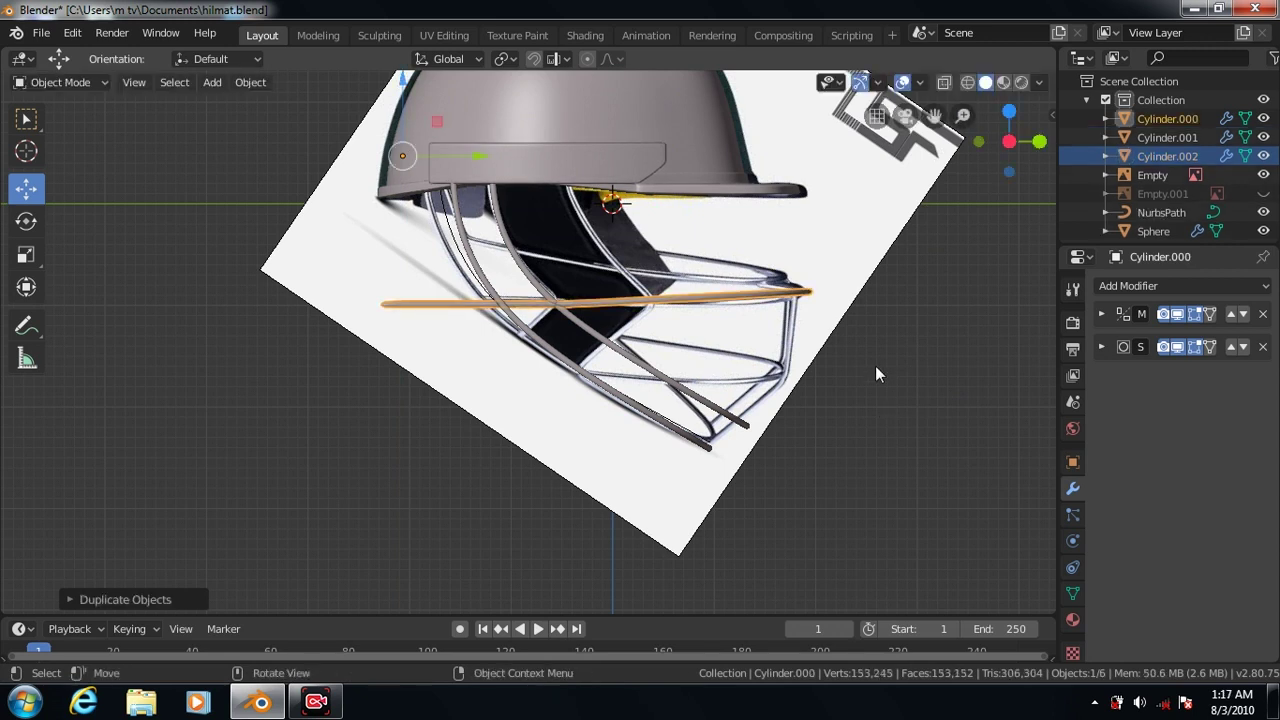
mouse_move(403, 82)
left_mouse_down()
mouse_move(398, 600)
mouse_move(605, 302)
left_mouse_up()
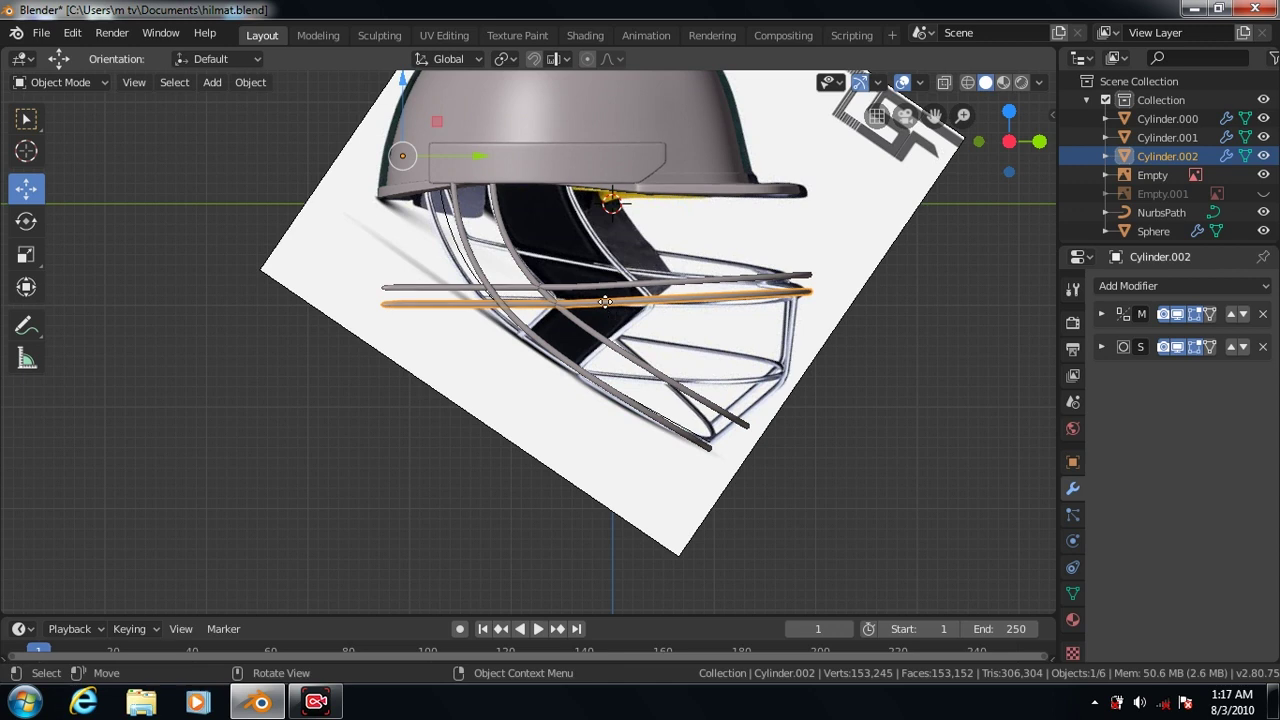
key("shift+d")
key("Escape")
left_click_drag(403, 82, 400, 165)
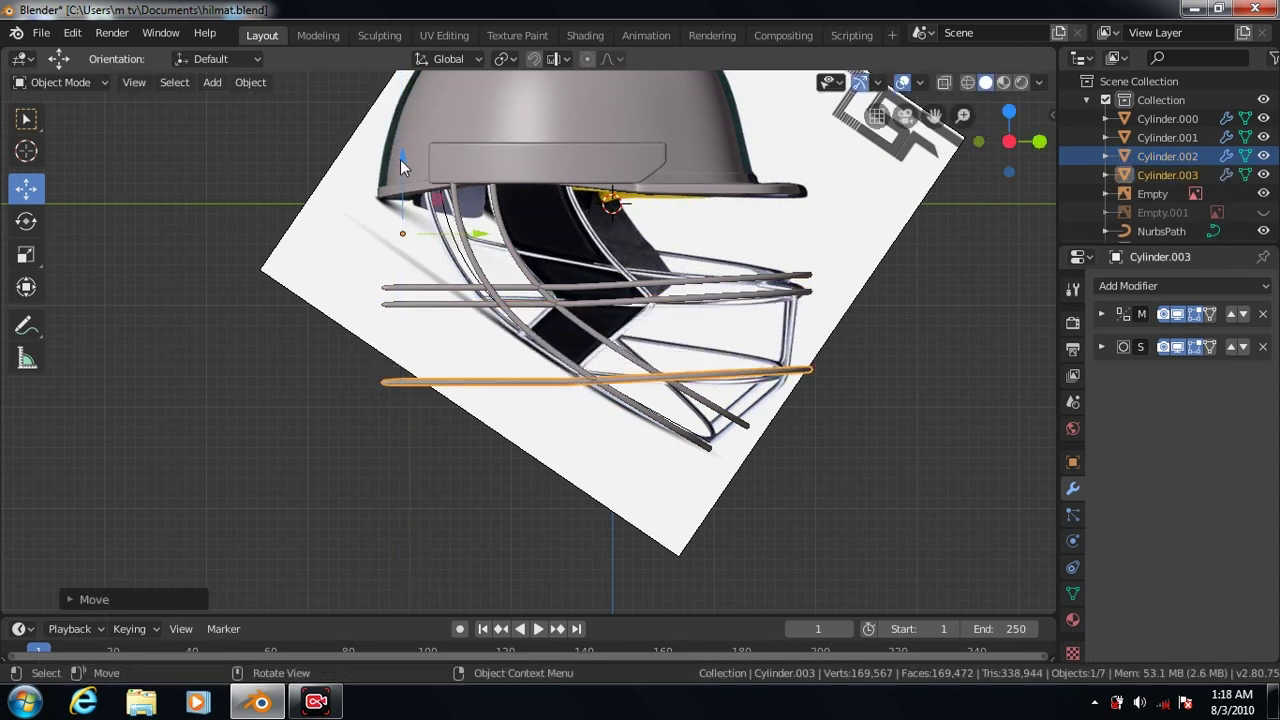
mouse_move(478, 236)
left_mouse_down()
mouse_move(462, 233)
mouse_move(450, 195)
mouse_move(456, 212)
left_mouse_up()
left_click(26, 221)
left_click(26, 187)
left_click_drag(390, 157, 390, 127)
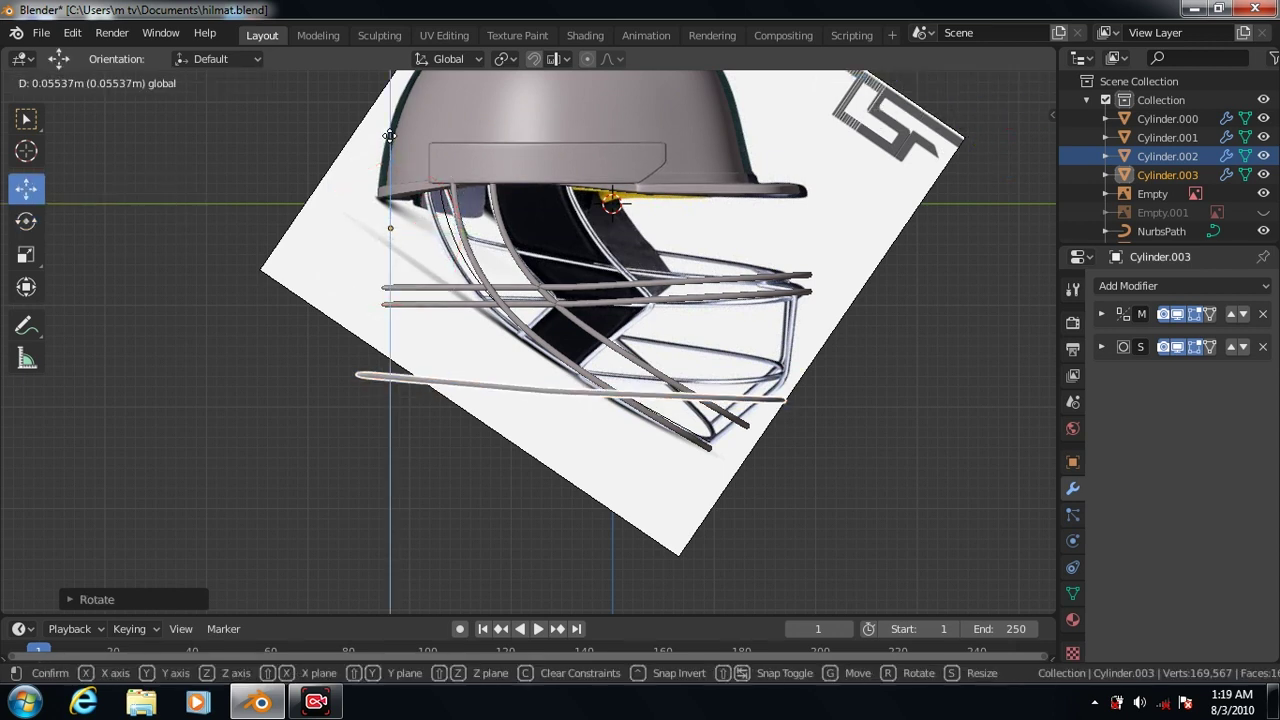
Tilt the middle bar slightly and nudge it upward
left_click(587, 299)
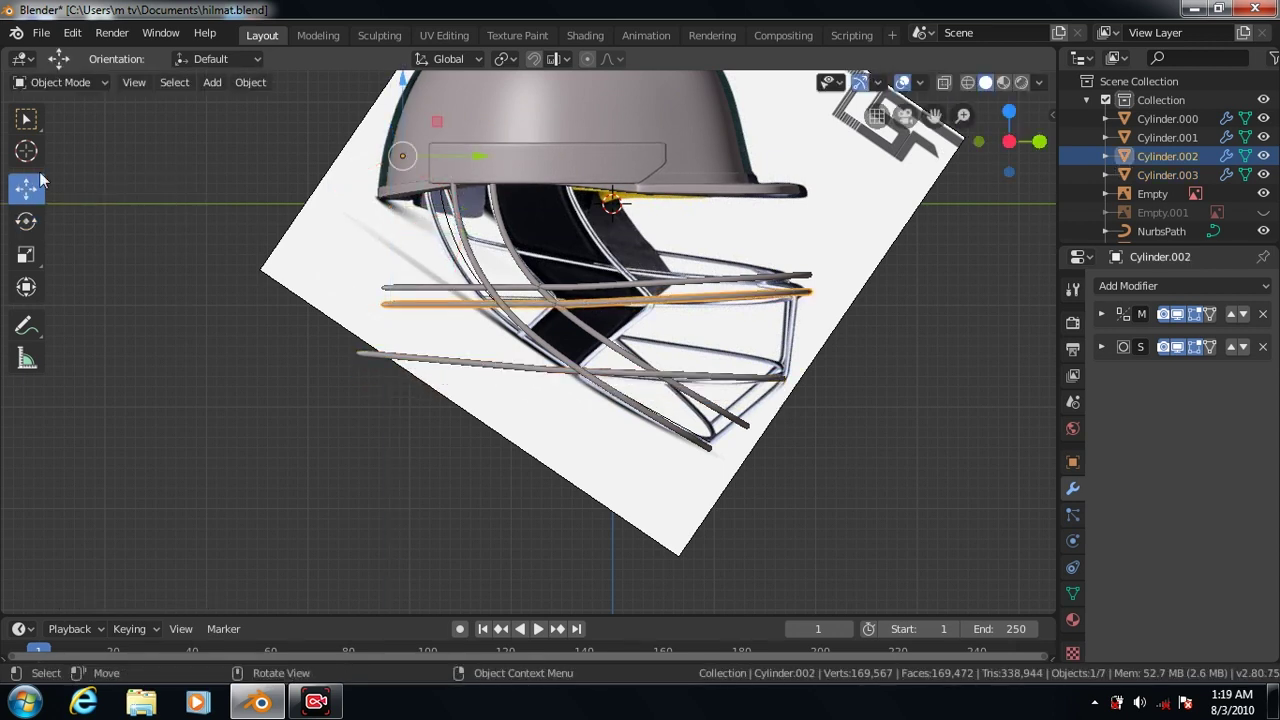
left_click(26, 220)
left_click_drag(474, 150, 466, 138)
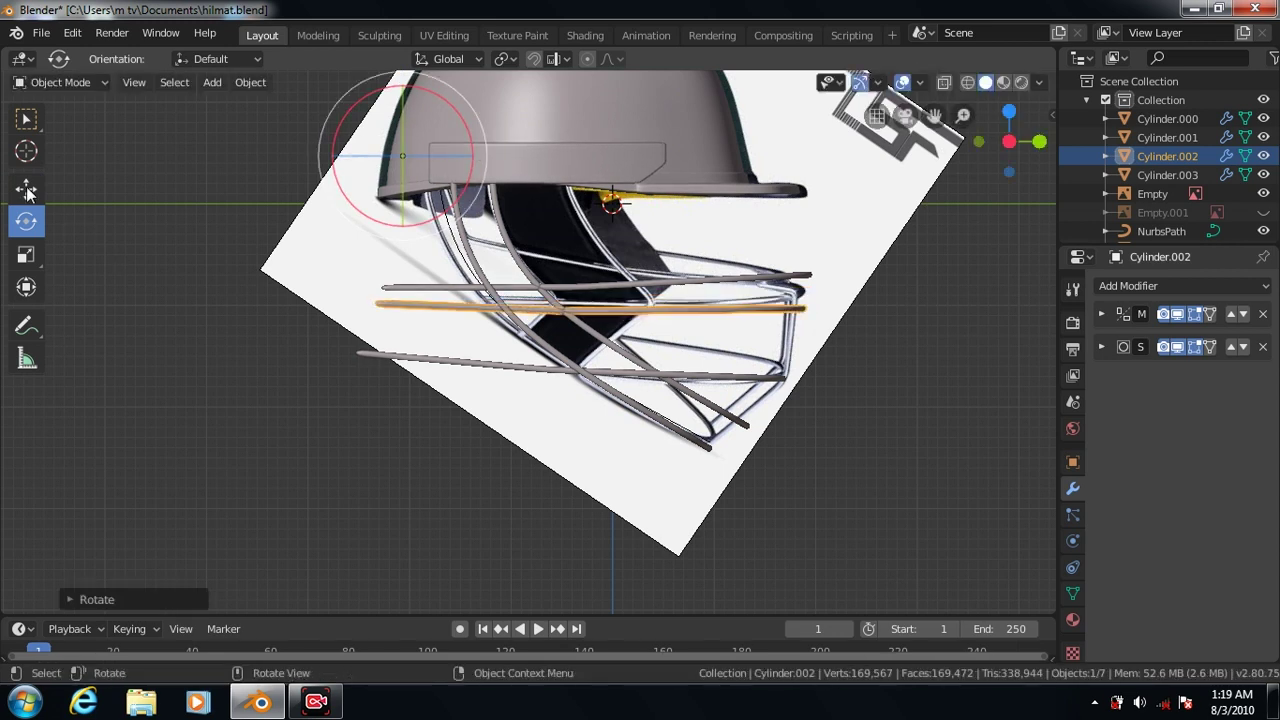
left_click(26, 190)
left_click_drag(405, 85, 402, 617)
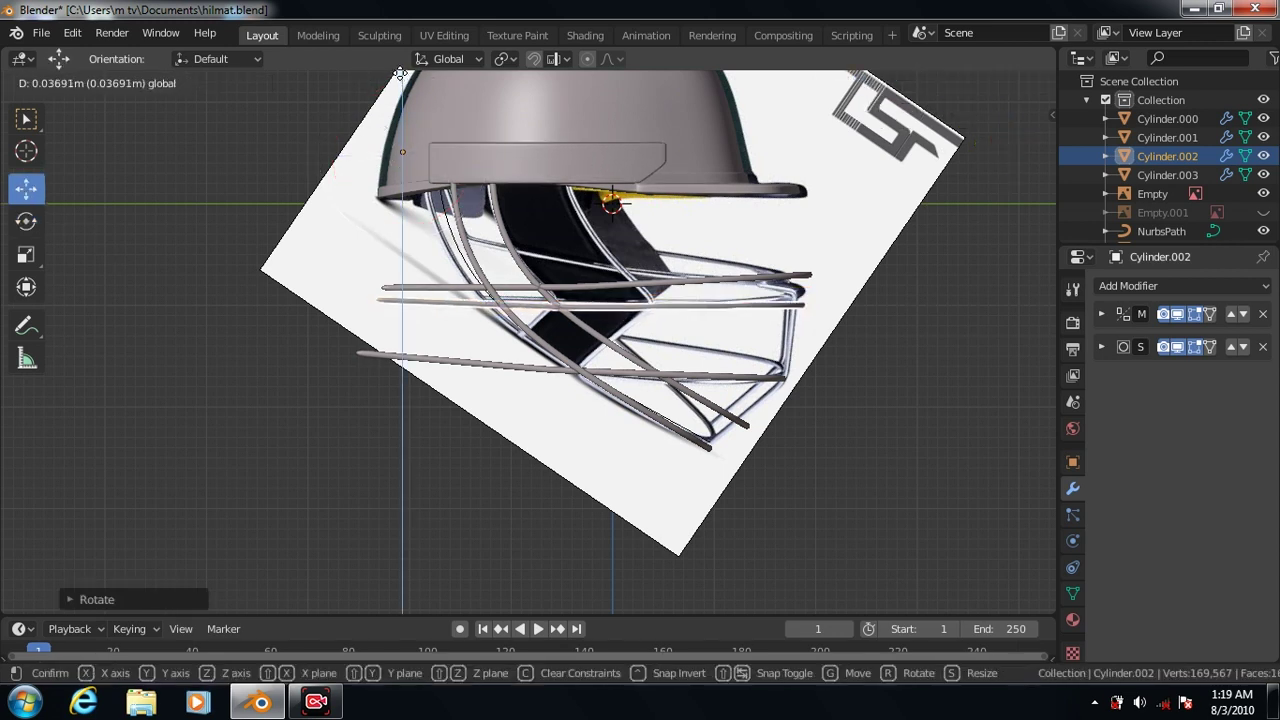
Slant the upper bar and raise it beneath the brim, then hide the Empty reference image
left_click(599, 285)
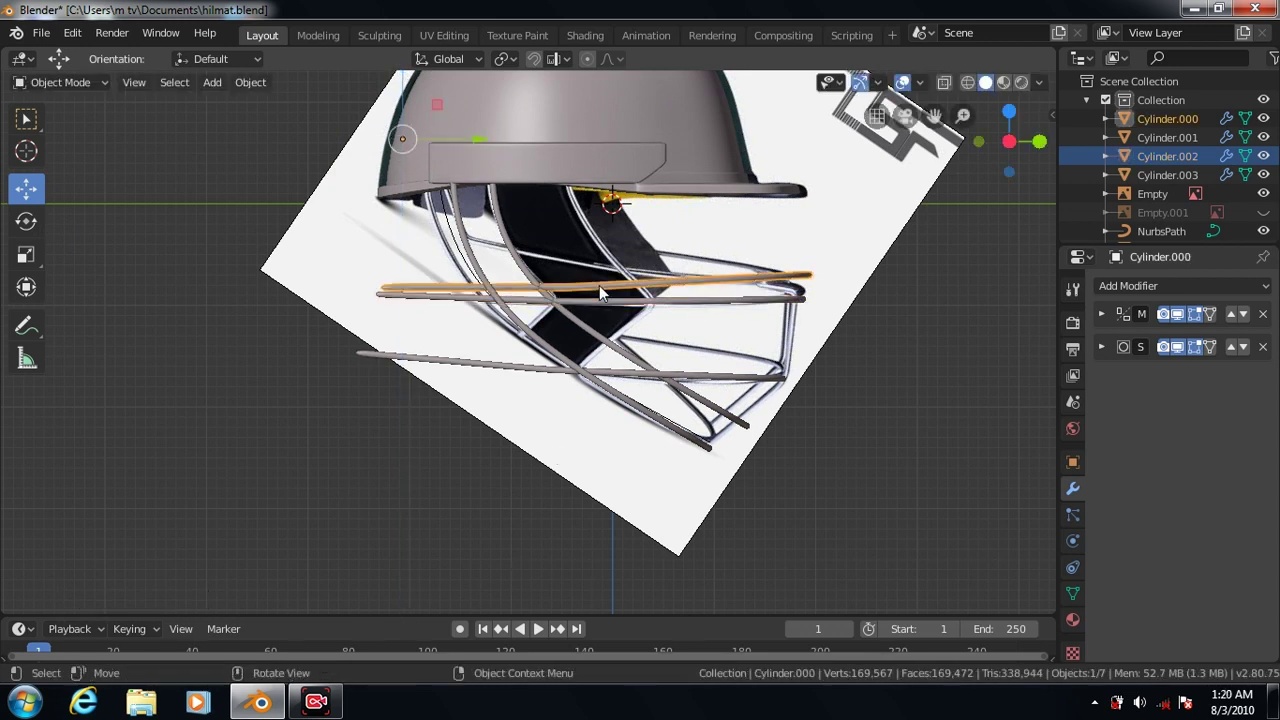
left_click(26, 221)
left_click_drag(470, 128, 475, 142)
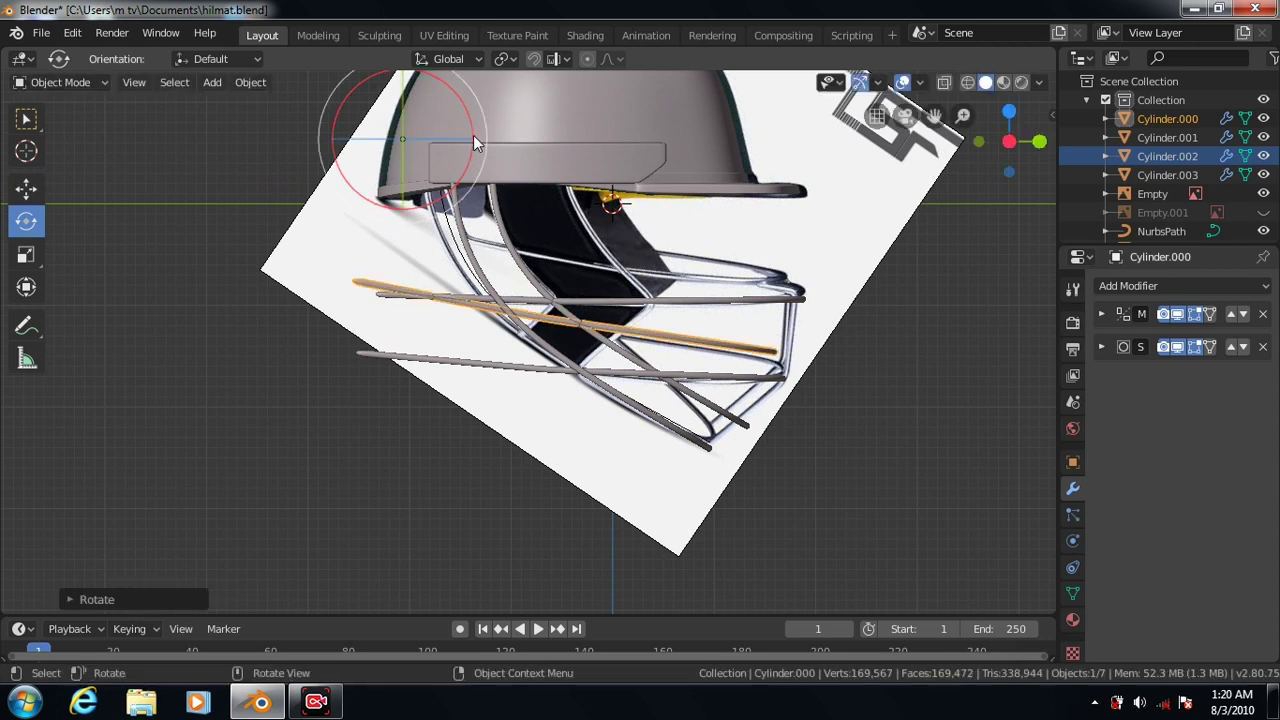
left_click(27, 190)
left_click_drag(401, 96, 398, 583)
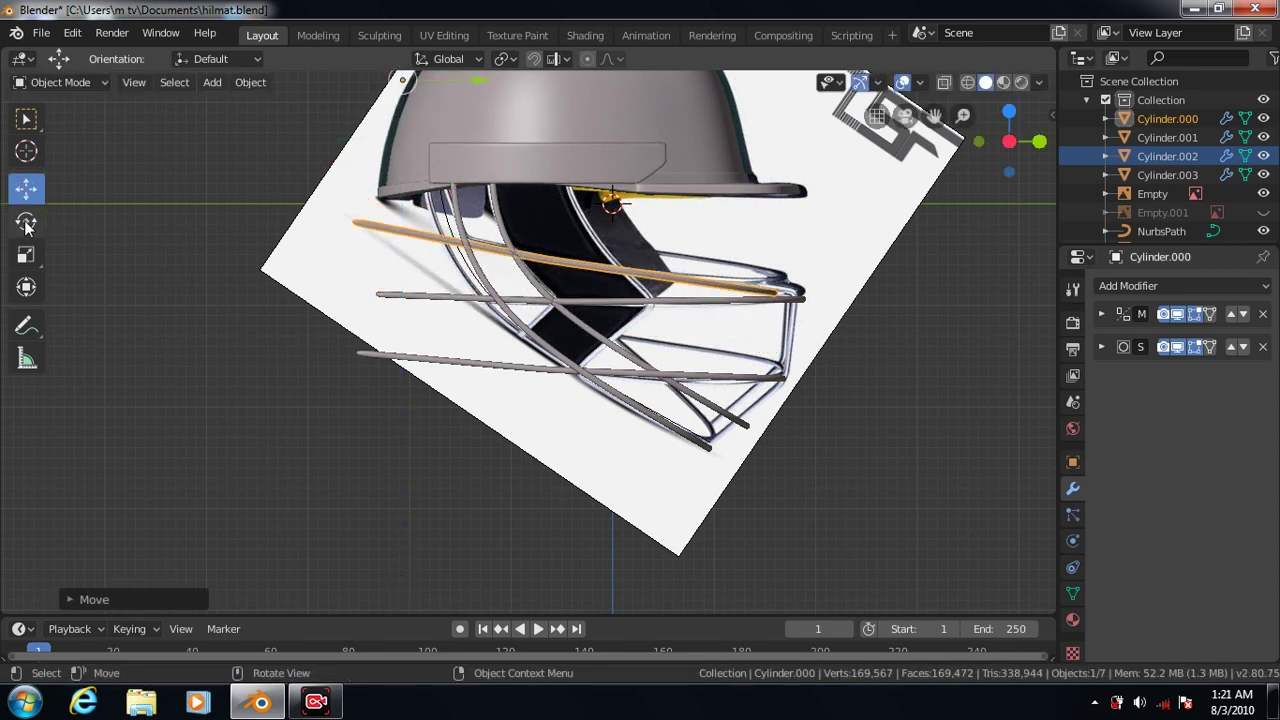
left_click(27, 222)
mouse_move(474, 108)
left_mouse_down()
mouse_move(471, 86)
mouse_move(472, 105)
left_mouse_up()
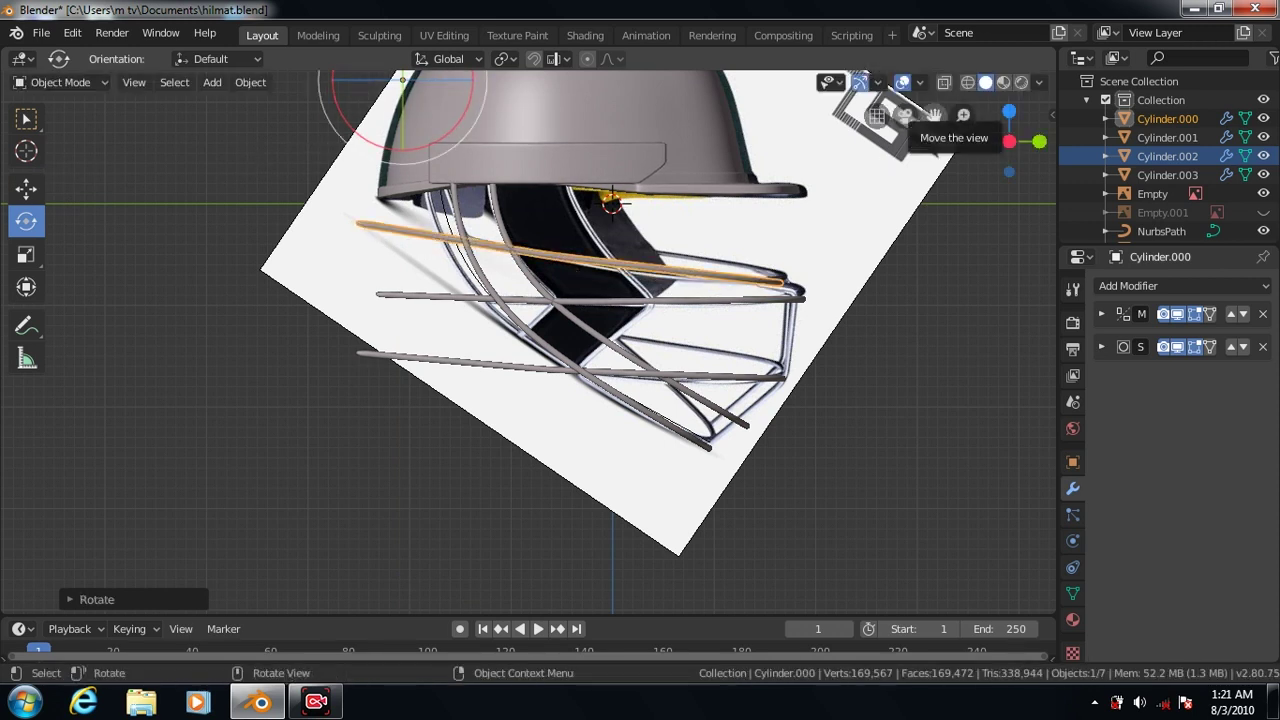
left_click_drag(934, 115, 934, 140)
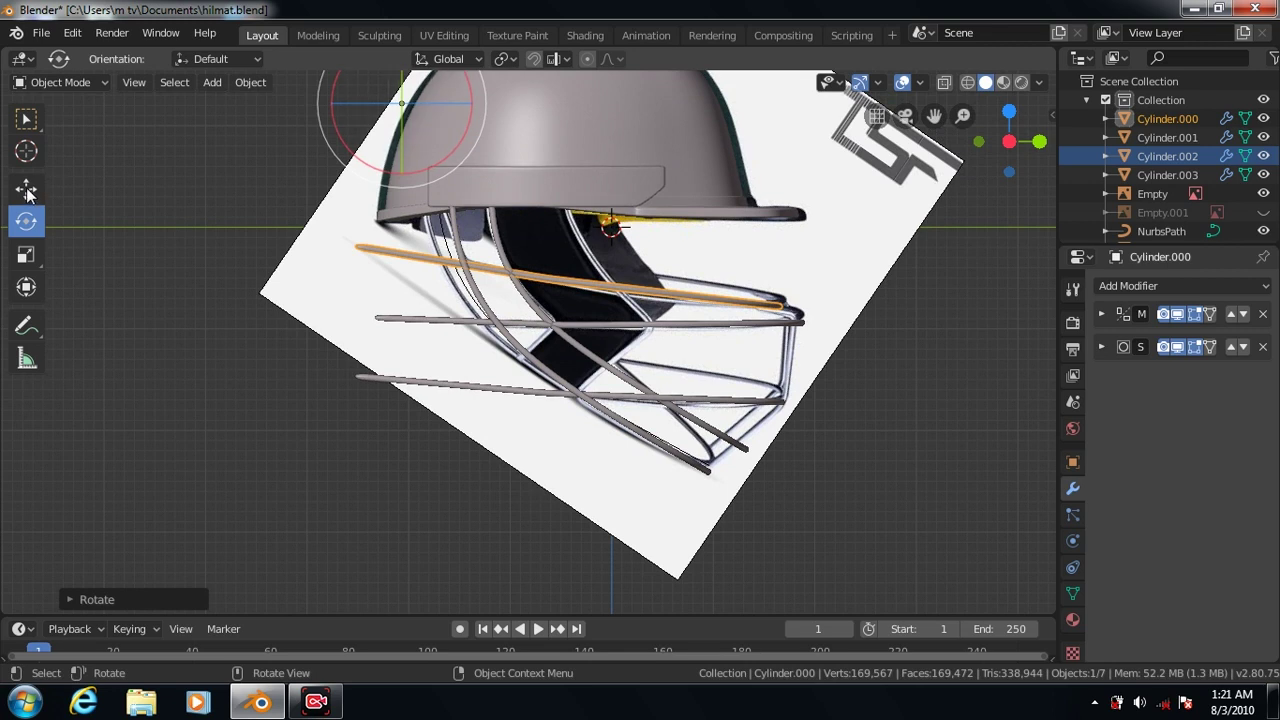
left_click(27, 188)
left_click_drag(401, 86, 401, 80)
left_click(1263, 193)
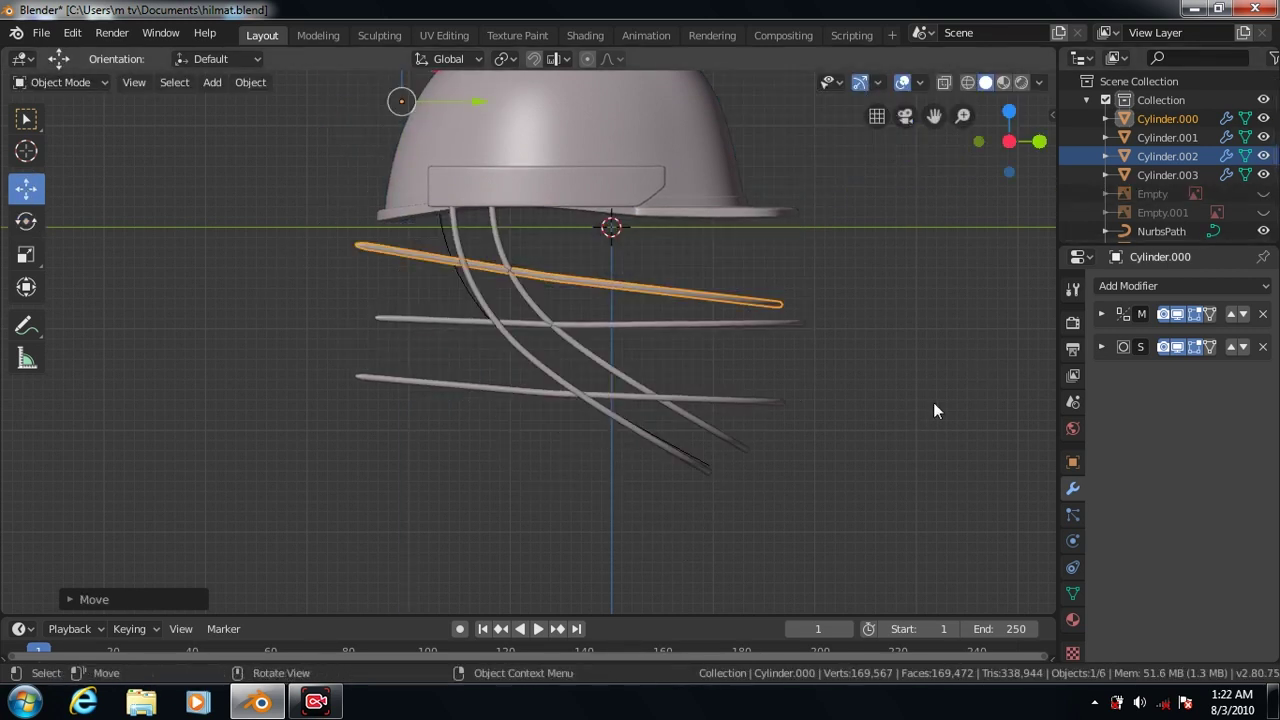
With X-ray on, delete the rear-end vertices of the upper horizontal bar
key("Tab")
left_click(943, 82)
left_click(26, 118)
left_click_drag(344, 227, 451, 277)
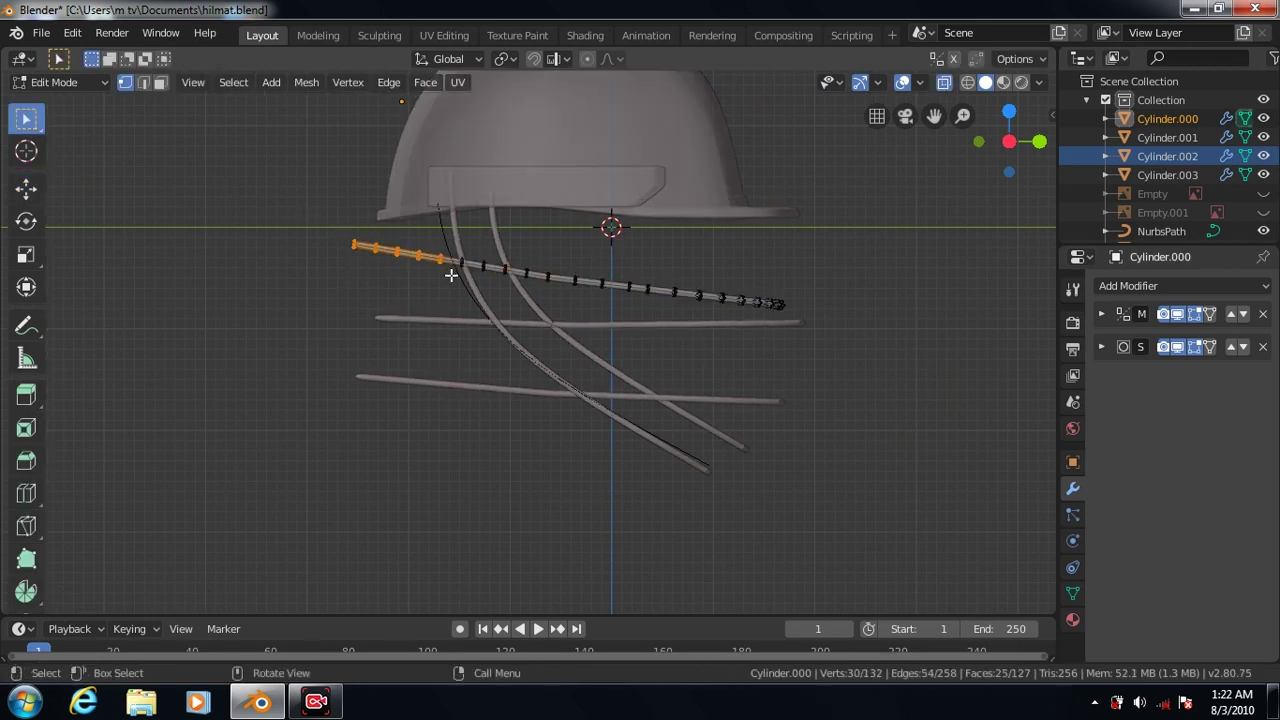
right_click(409, 459)
left_click(363, 543)
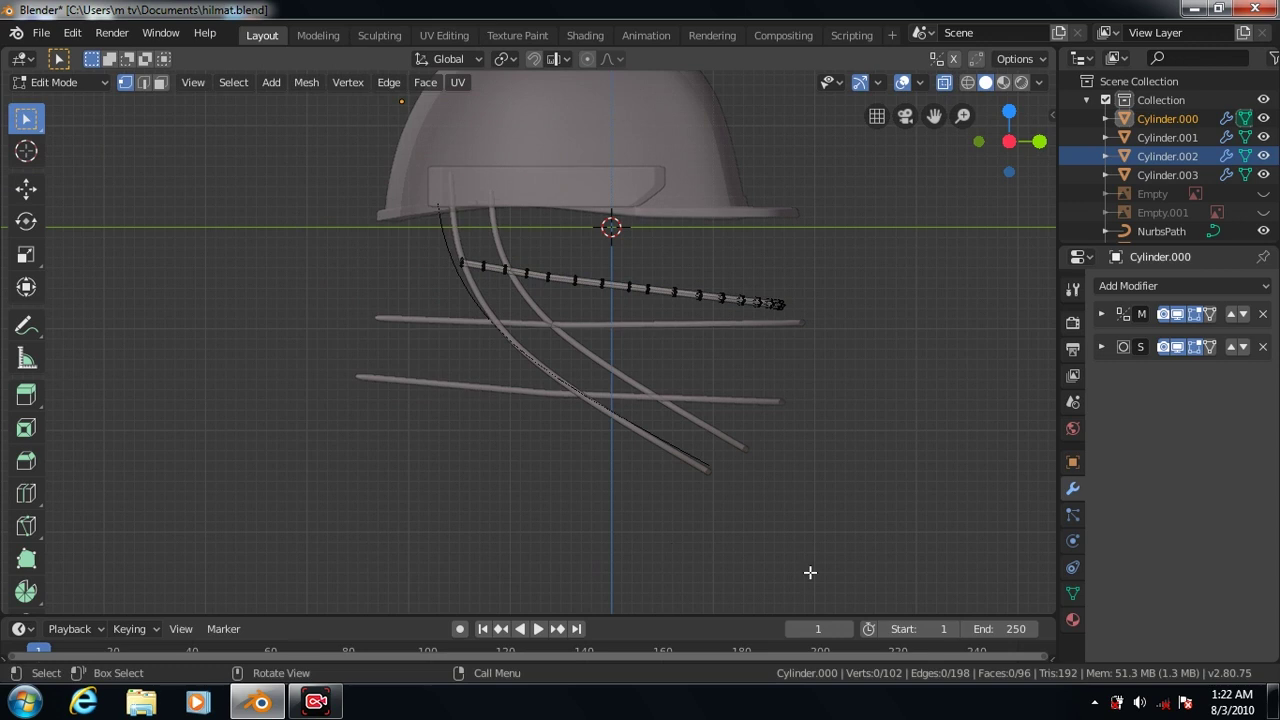
key("Tab")
Delete the middle horizontal bar's rear-end vertices to shorten it
left_click(692, 320)
key("Tab")
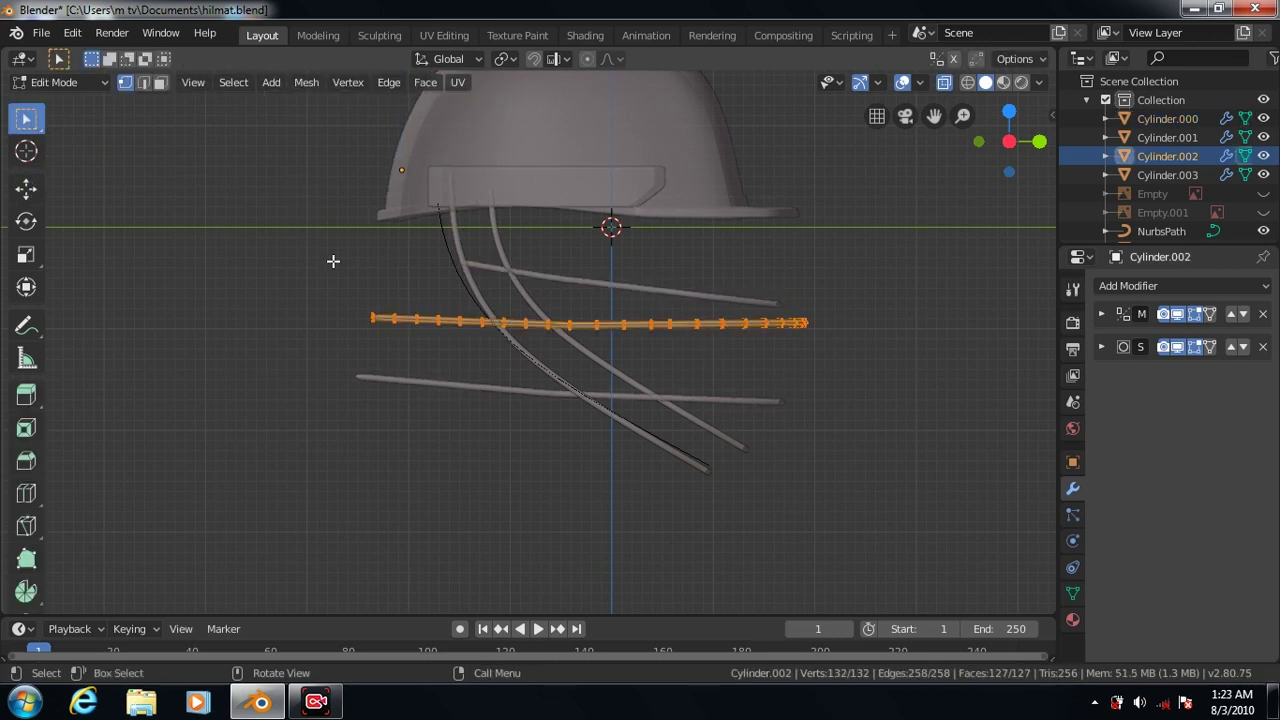
left_click_drag(362, 284, 491, 337)
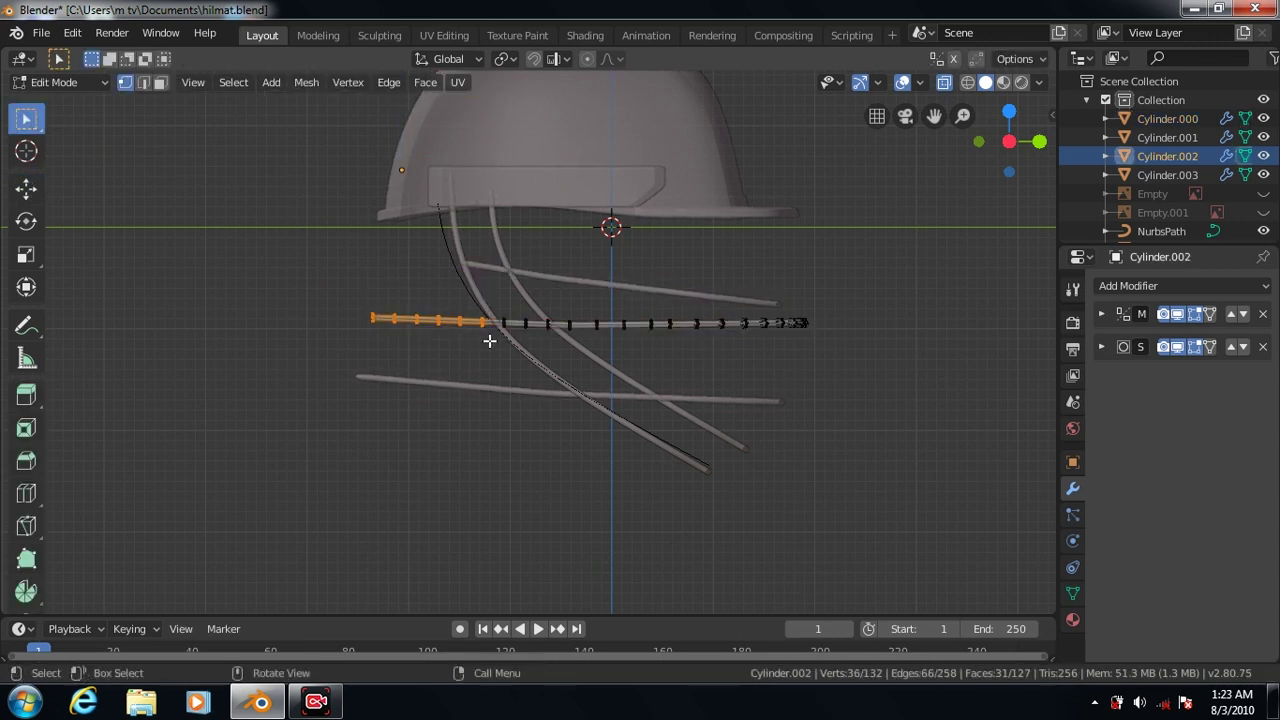
right_click(426, 534)
left_click(396, 545)
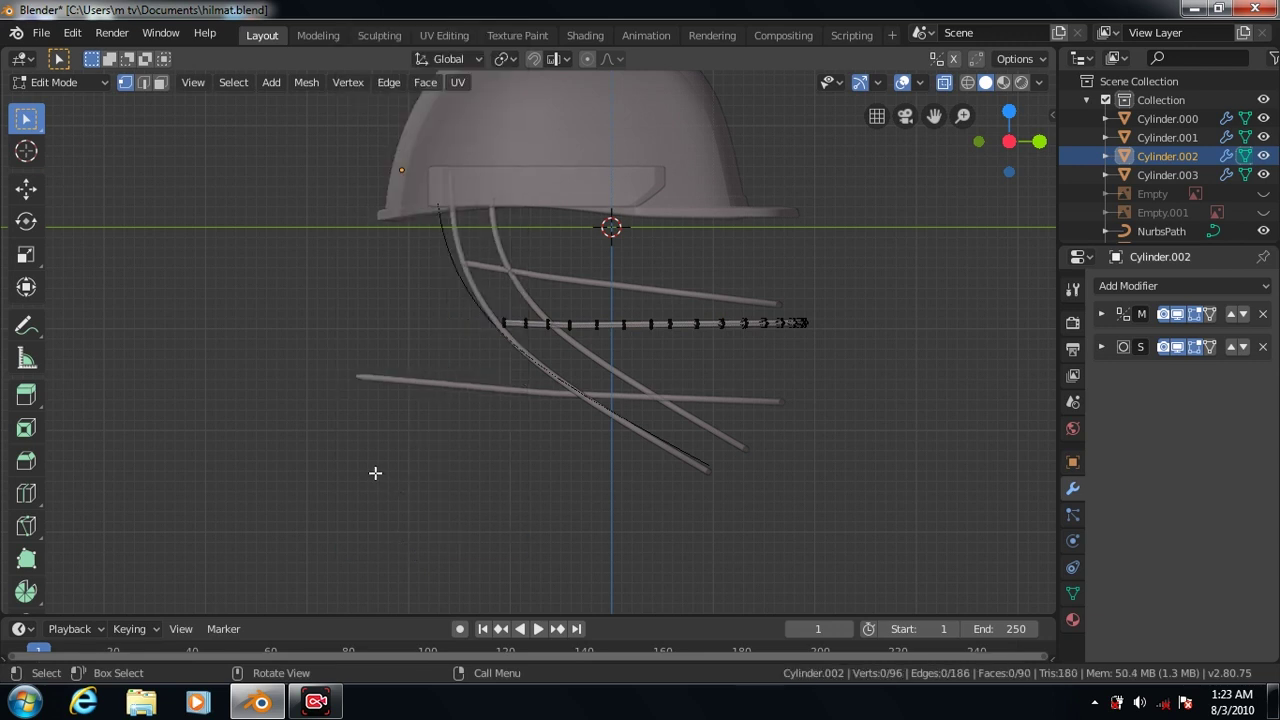
key("Tab")
Trim the lowest bar, Cylinder.003, at its rear end, then turn X-ray off and deselect
left_click(512, 388)
key("Tab")
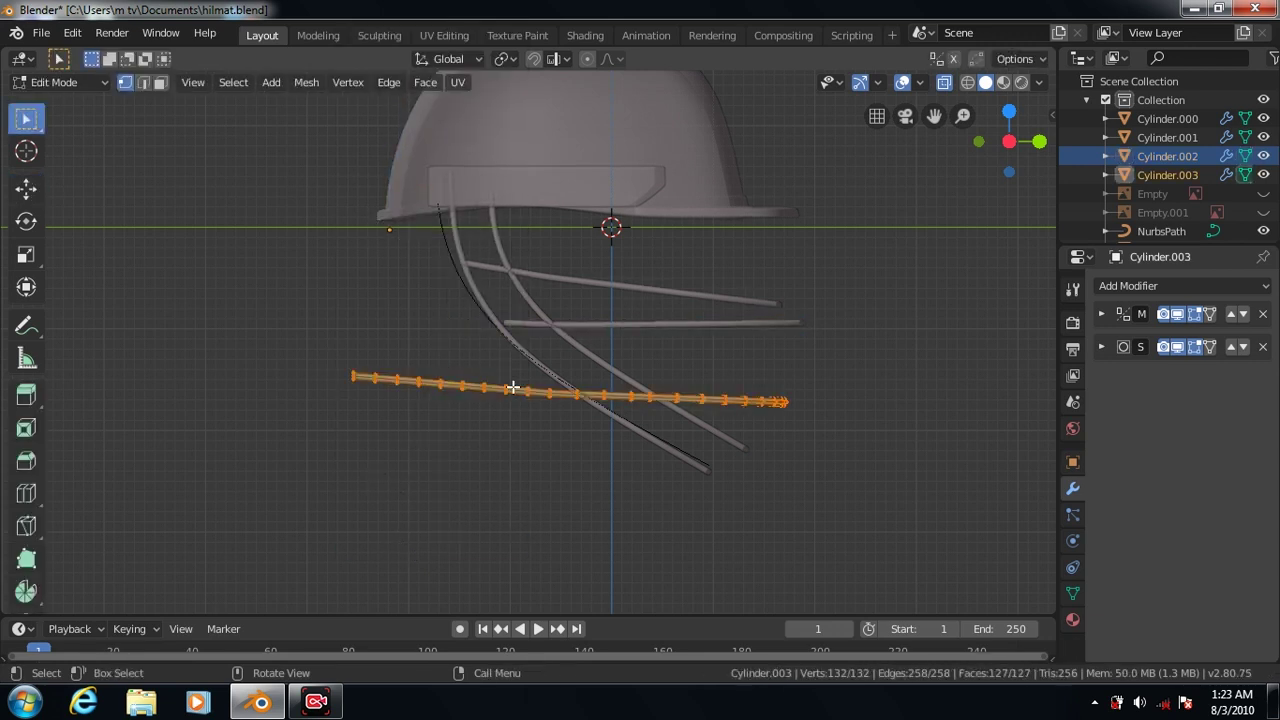
left_click_drag(329, 337, 563, 443)
right_click(562, 444)
left_click(493, 546)
key("Tab")
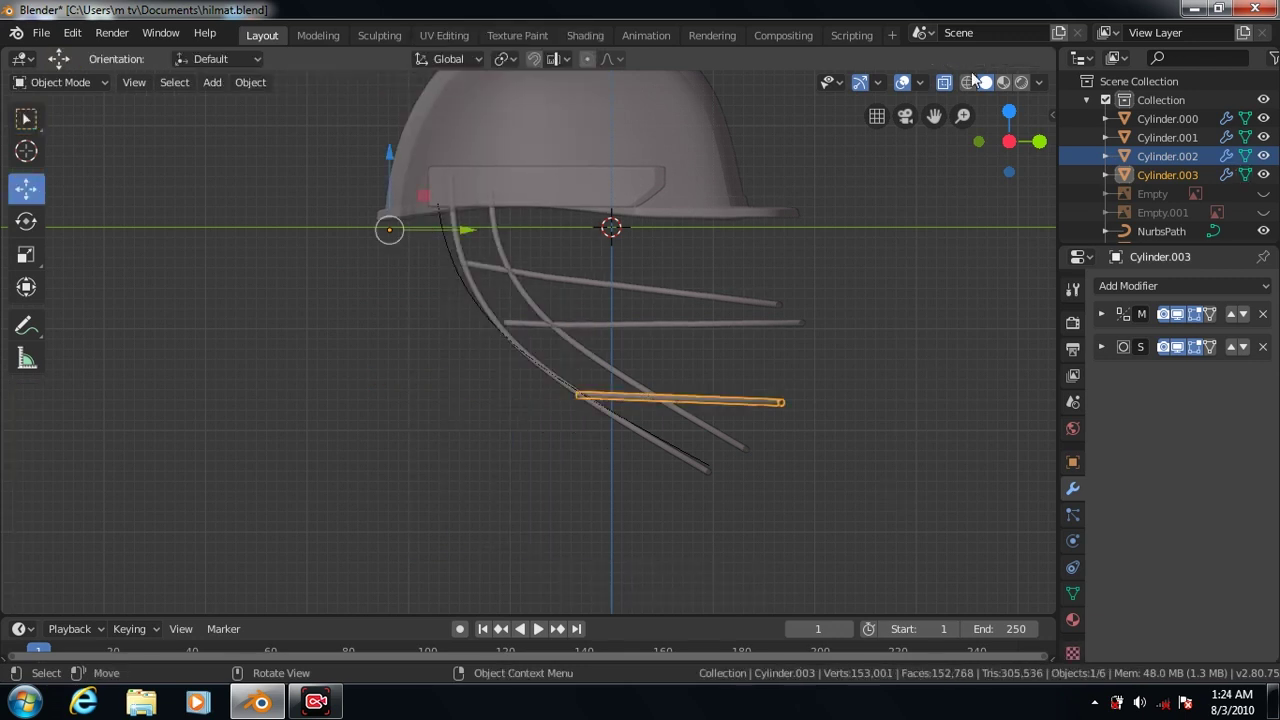
left_click(945, 83)
key("ctrl+KP_1")
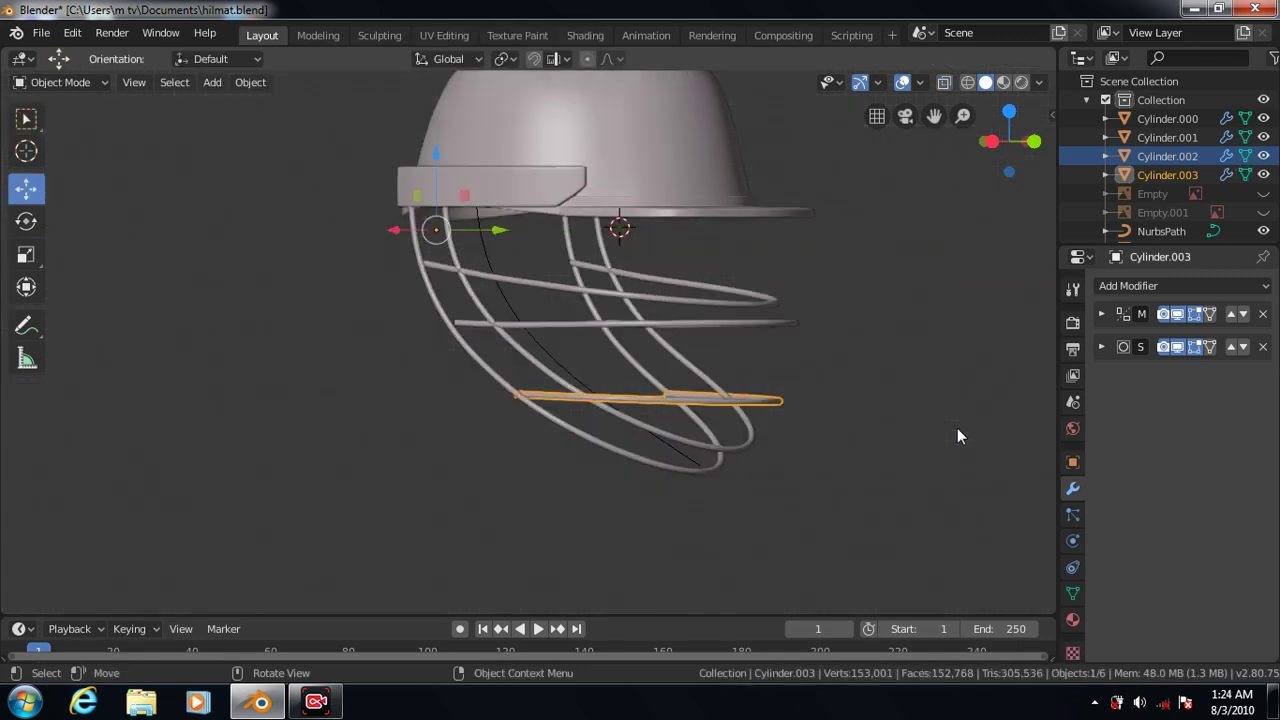
left_click(983, 453)
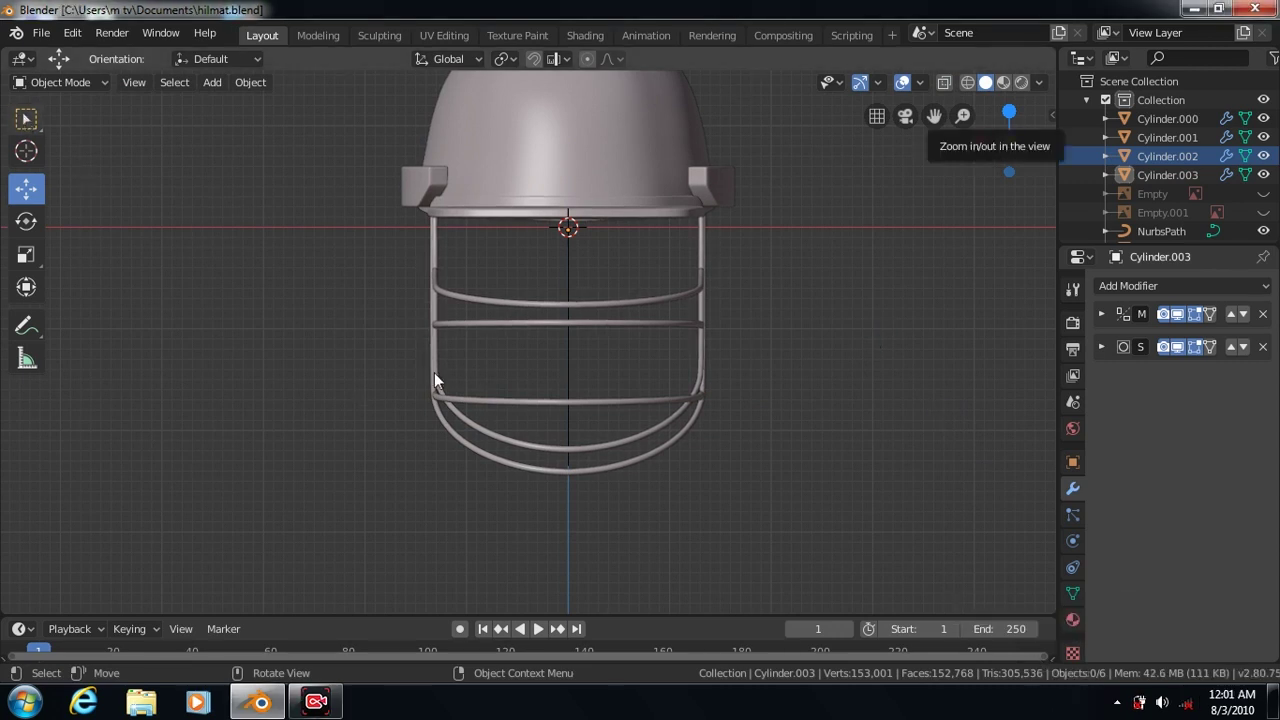
key("w")
key("KP_3")
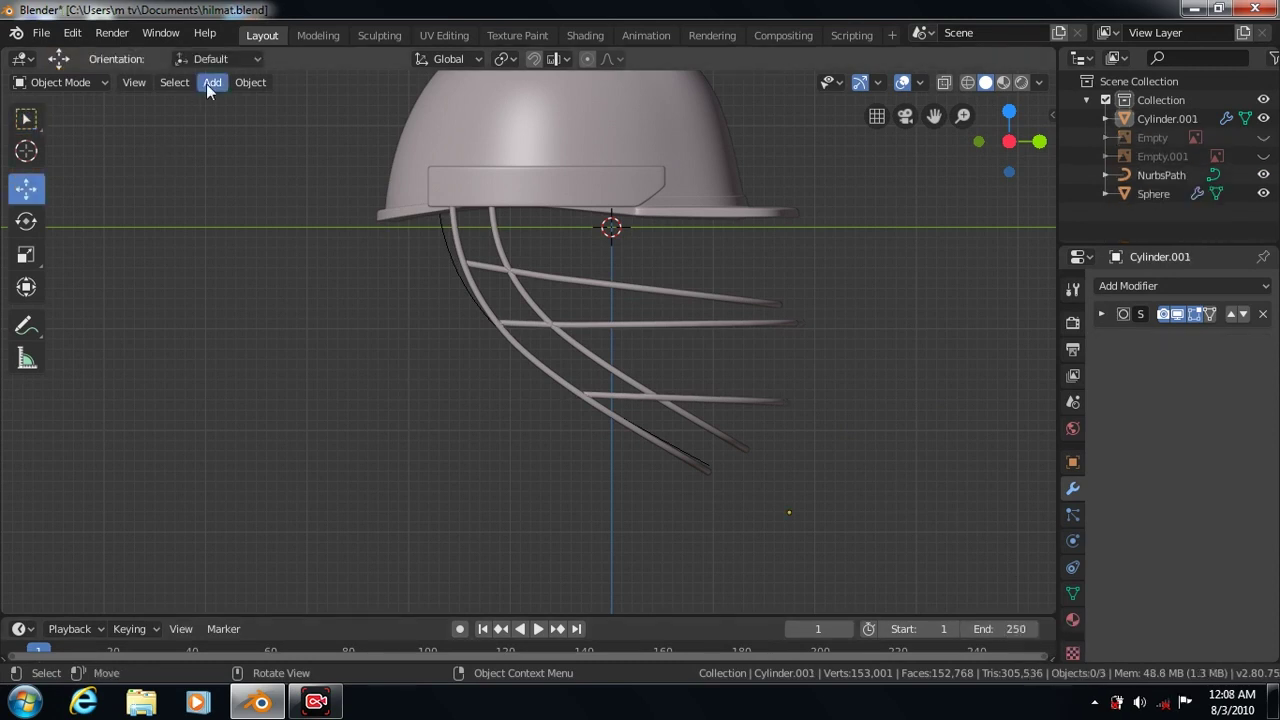
Add a 6-vertex cylinder and scale it down to about 0.45
left_click(212, 82)
mouse_move(236, 104)
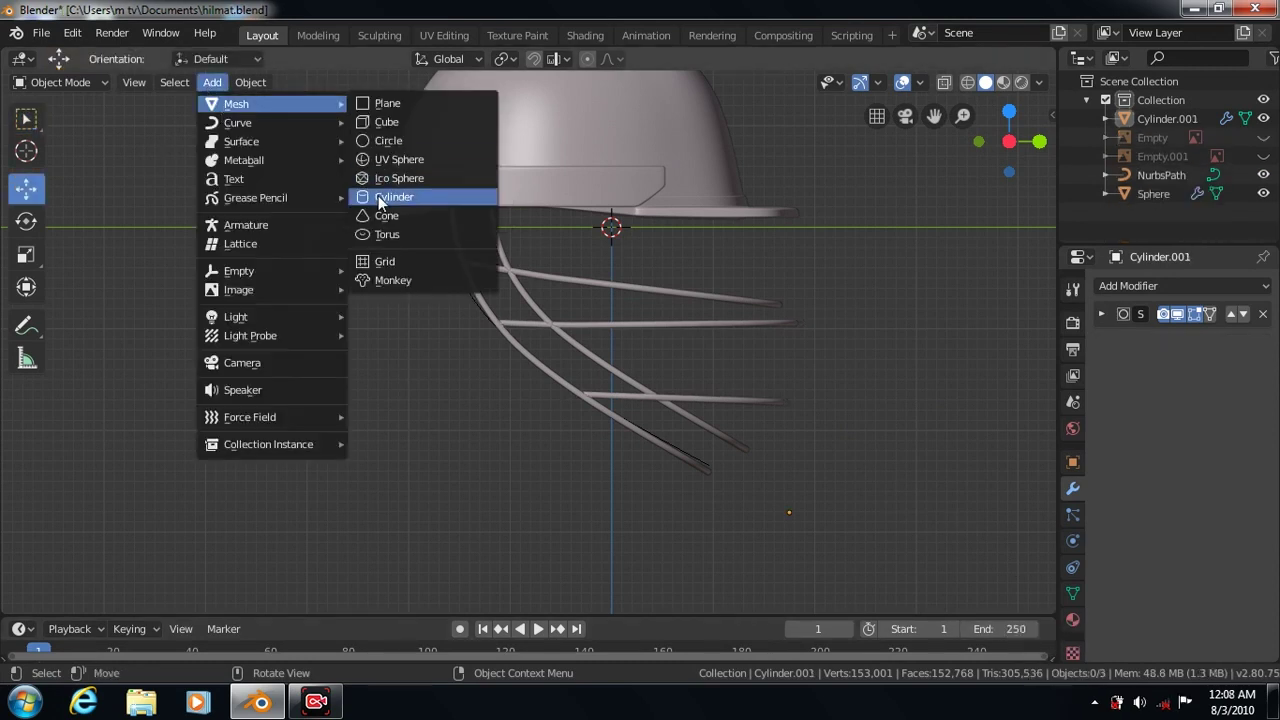
left_click(380, 197)
left_click(70, 599)
left_click(249, 375)
type("6")
key("Return")
left_click(69, 346)
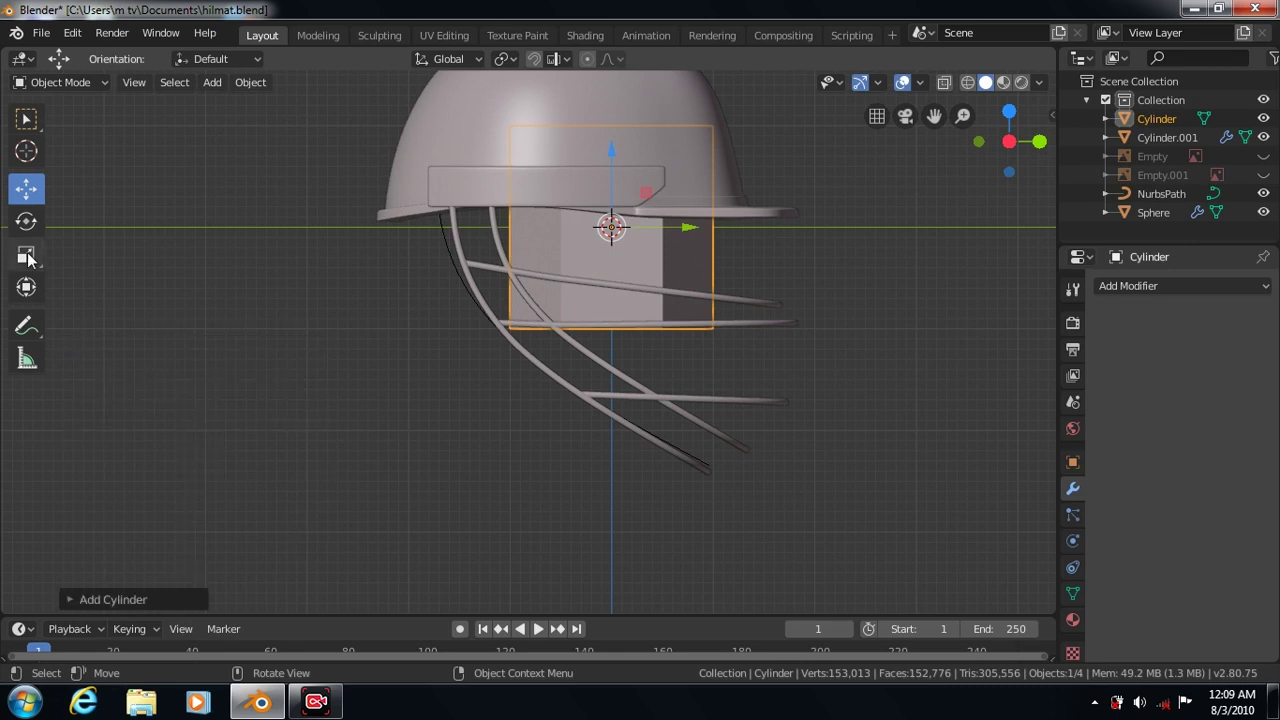
left_click(28, 258)
key("s")
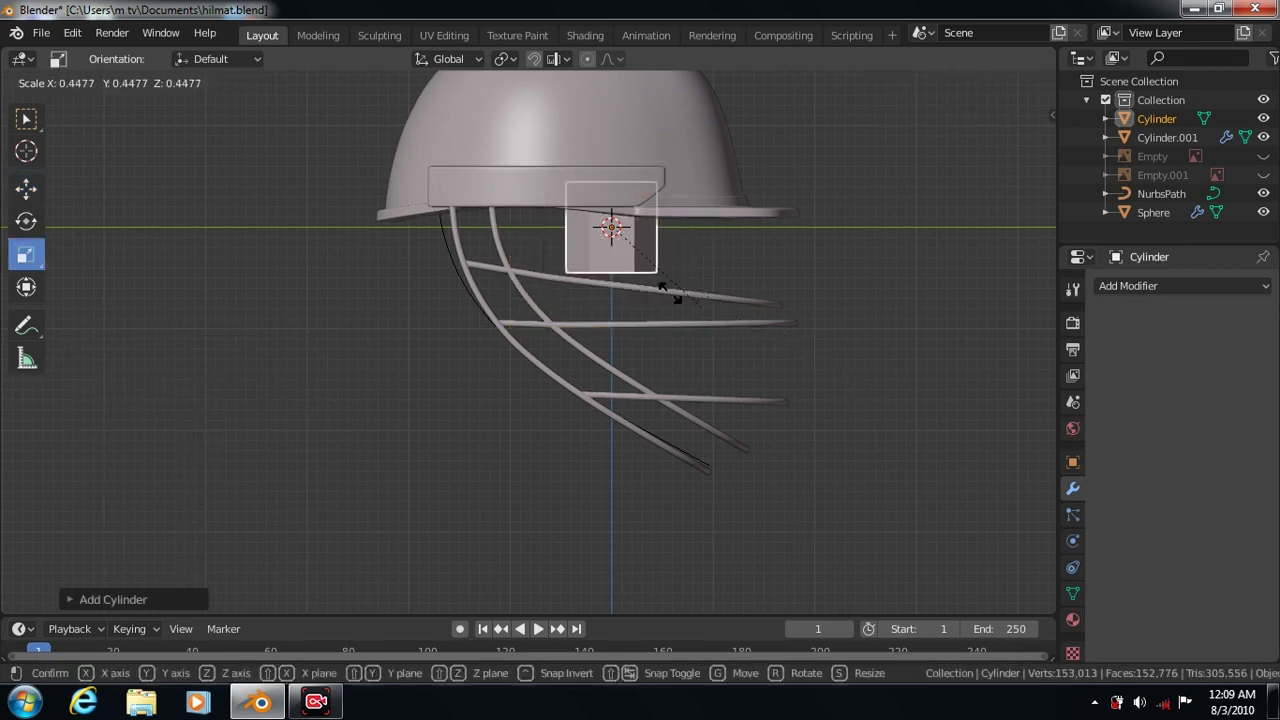
left_click(627, 250)
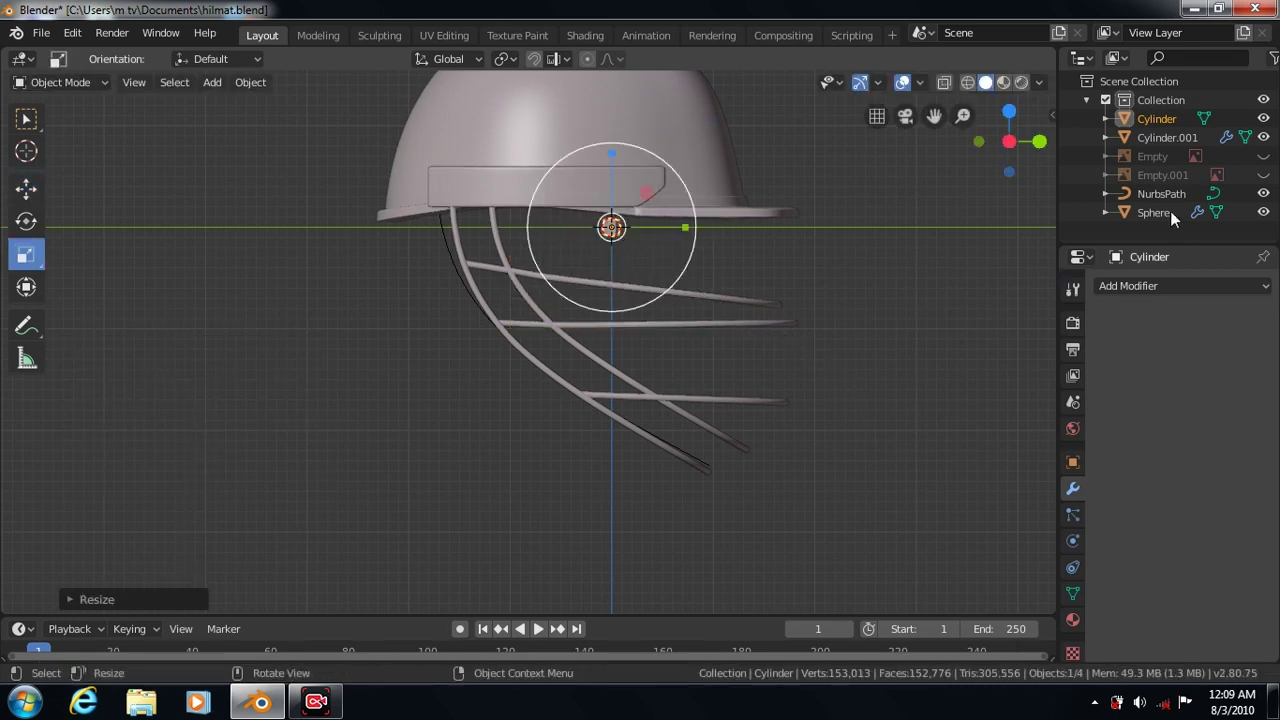
Hide Cylinder.001 and the Sphere shell, show the reference image, and slide the cylinder along X
left_click(1263, 137)
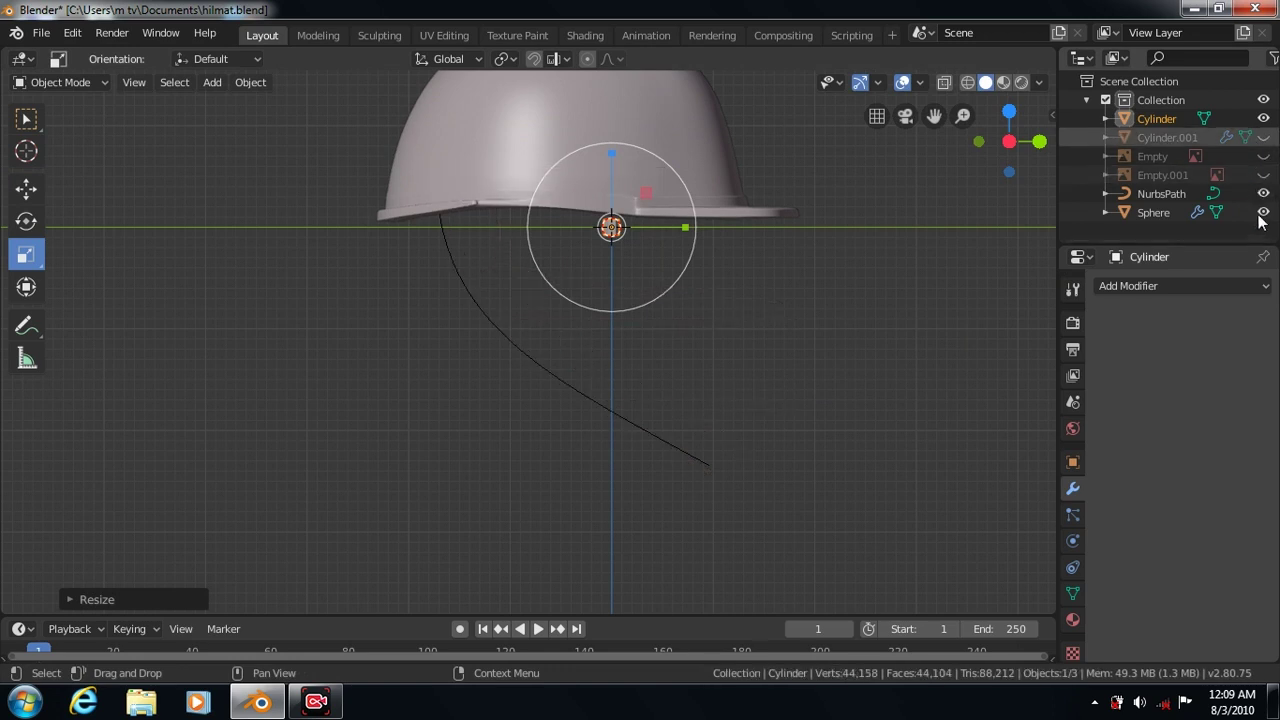
left_click(1263, 212)
left_click(1263, 156)
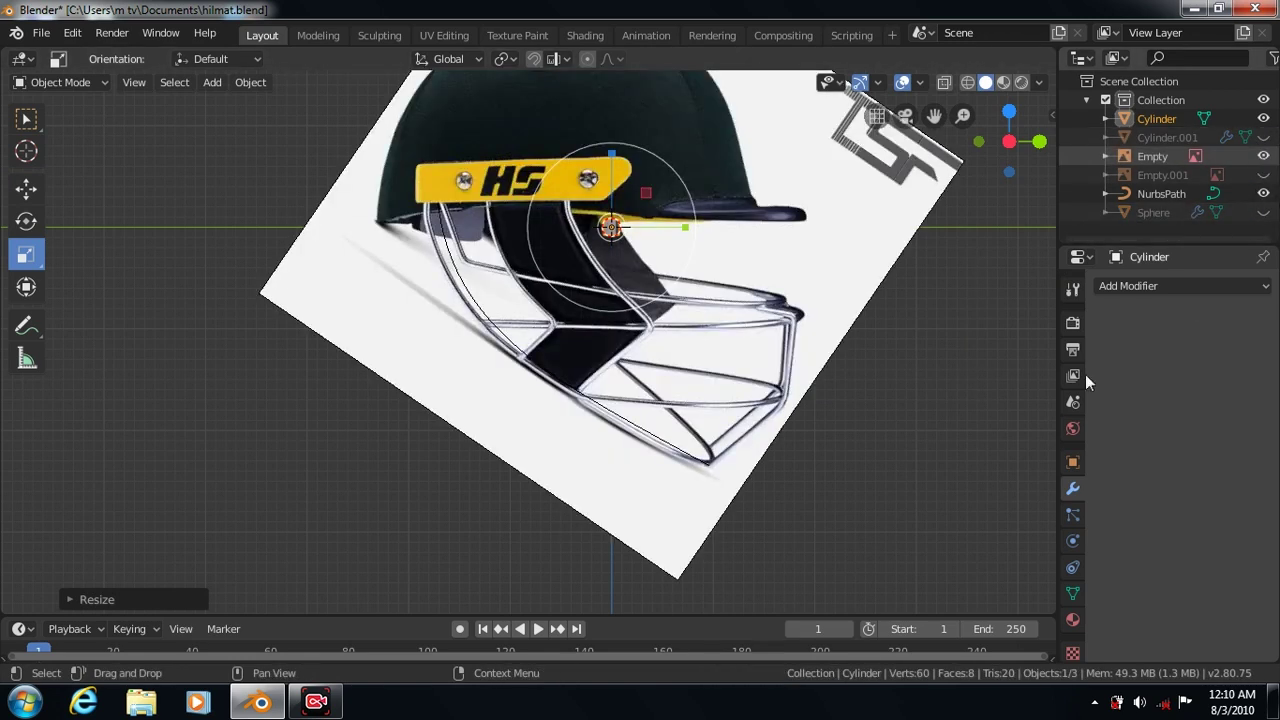
left_click(28, 188)
mouse_move(687, 227)
left_mouse_down()
mouse_move(646, 235)
mouse_move(660, 241)
left_mouse_up()
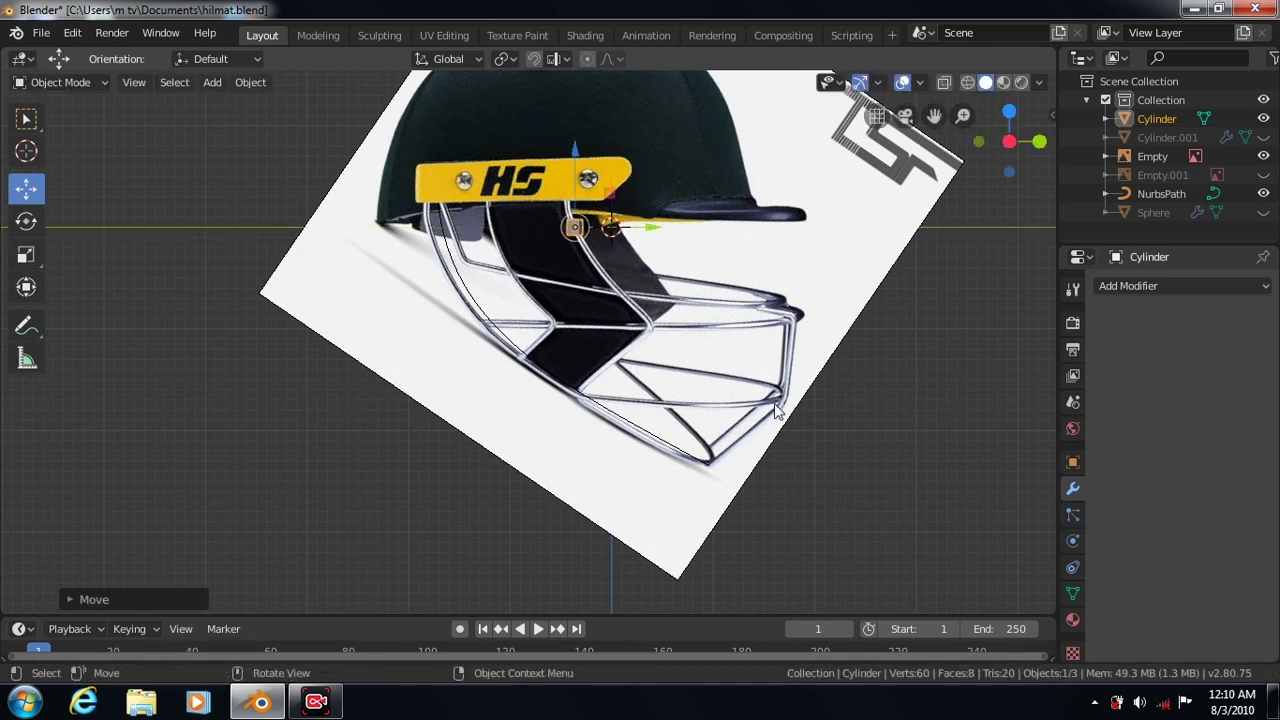
scroll(774, 403, "up", 5)
left_click_drag(933, 117, 783, 266)
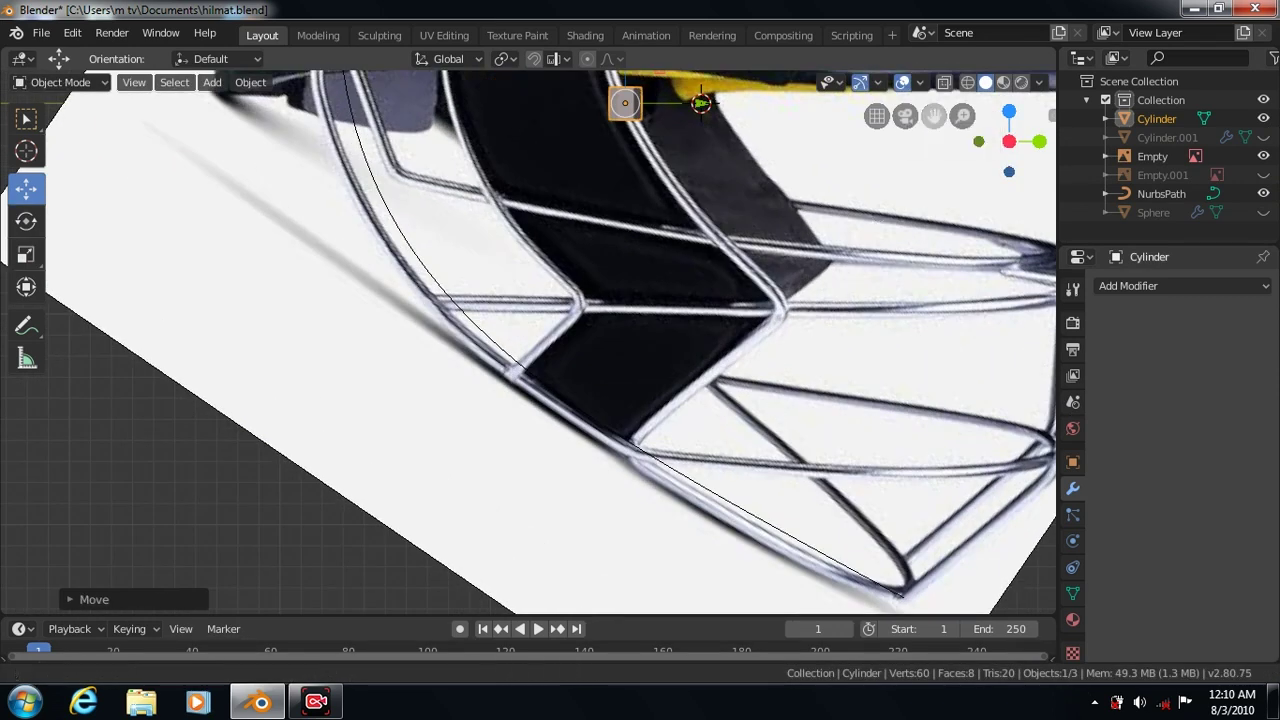
Shrink the cylinder further, then stretch it along Z to 17.6 into a tall rod
left_click(27, 256)
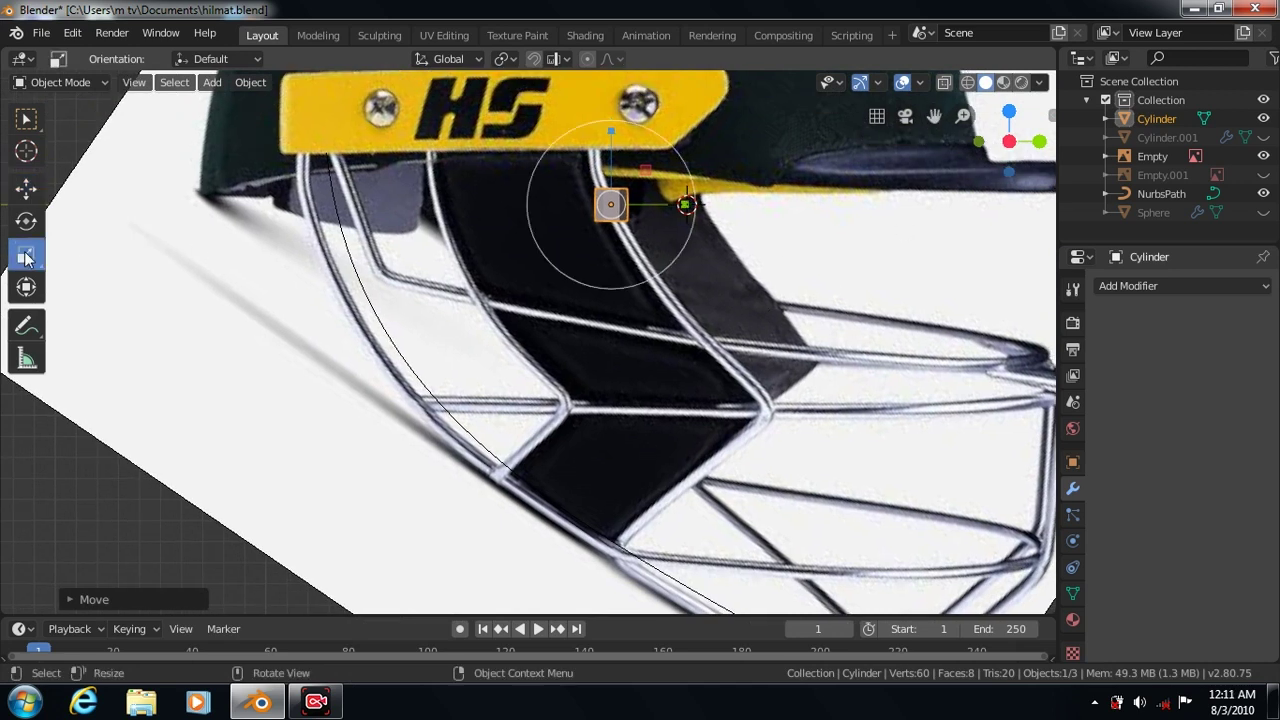
key("s")
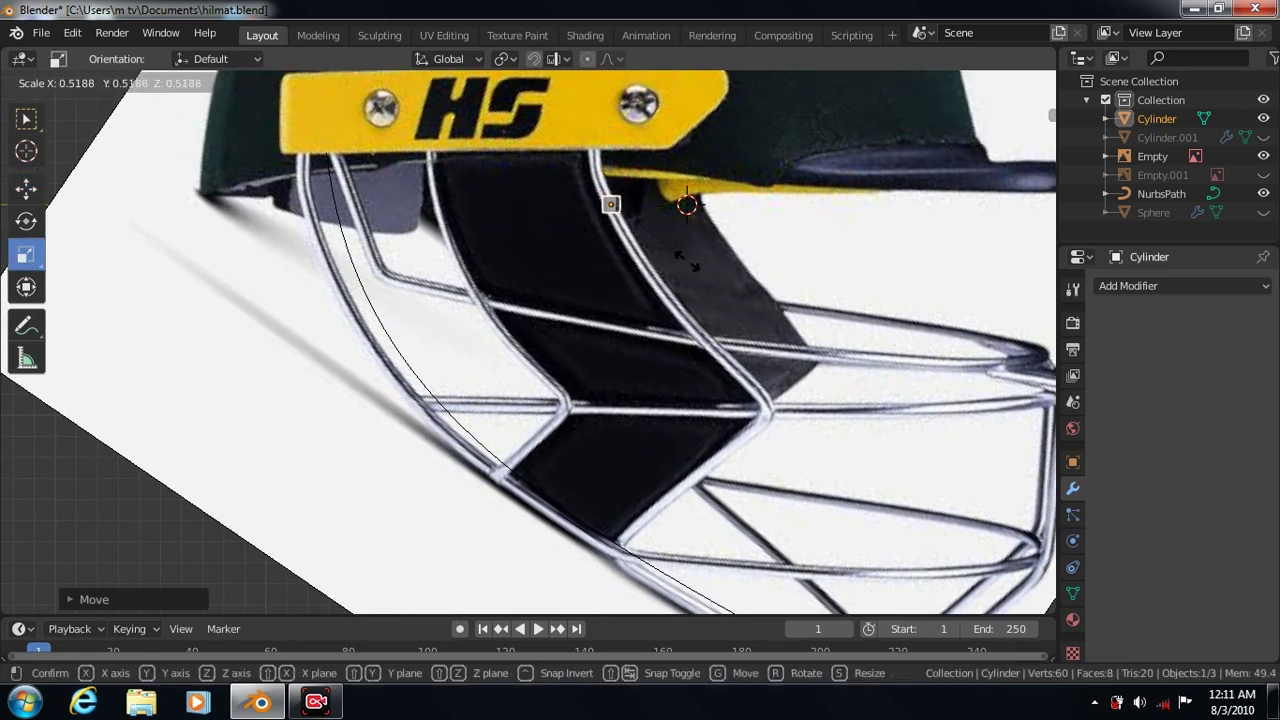
left_click(695, 263)
key("s")
key("z")
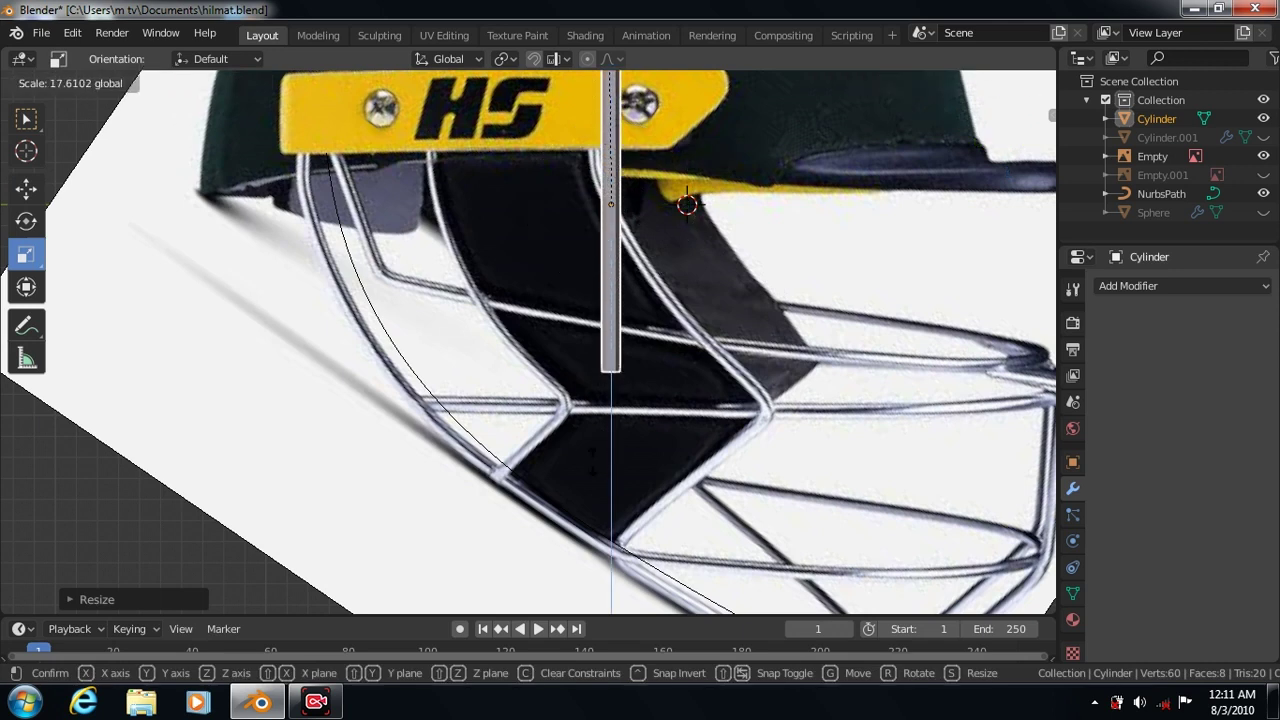
left_click(931, 534)
Select the NurbsPath and slide it along X toward the cage's side bar
left_click(500, 468)
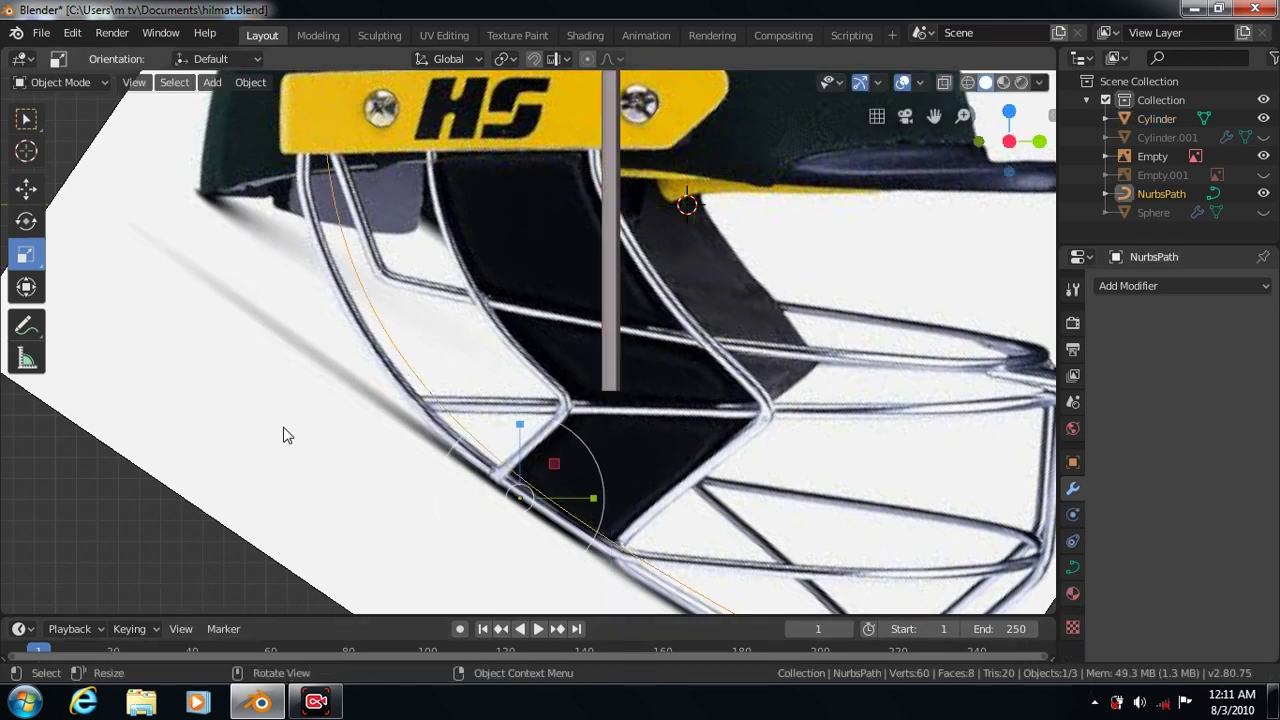
left_click(27, 191)
left_click_drag(594, 502, 826, 451)
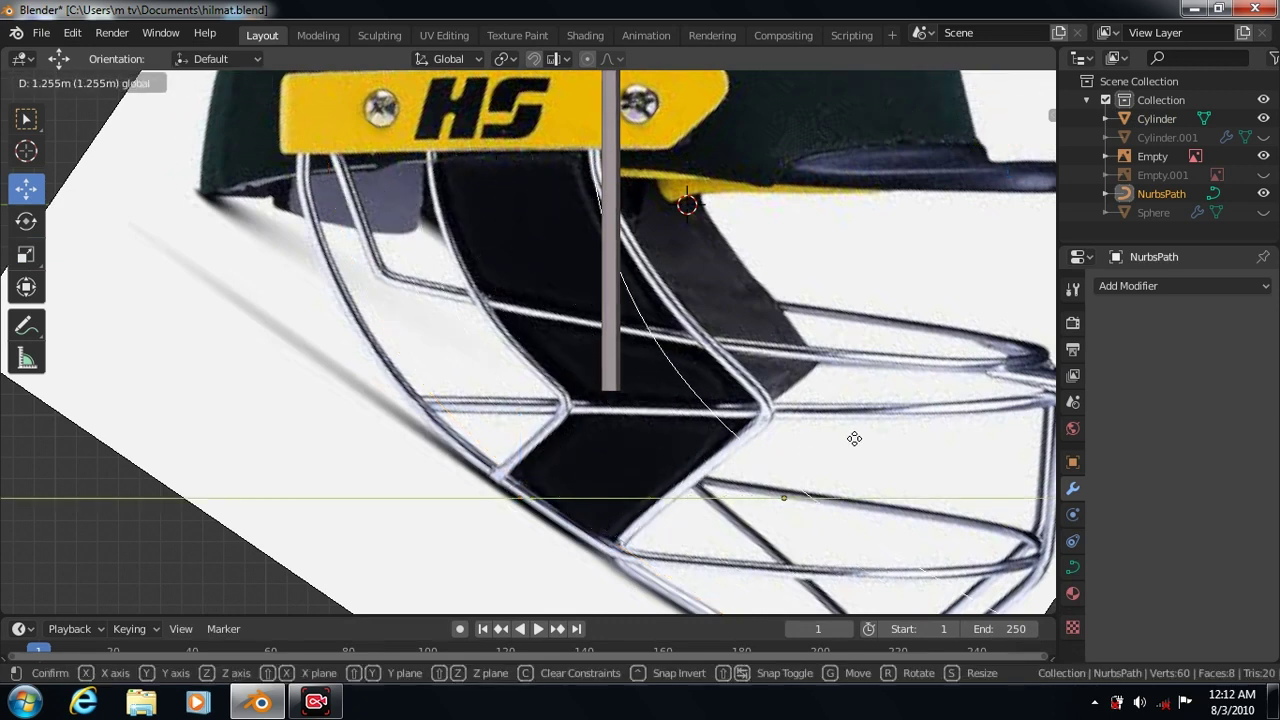
left_click_drag(849, 441, 849, 441)
Reposition the path's control points so it bends along the grille's angled side bar
key("Tab")
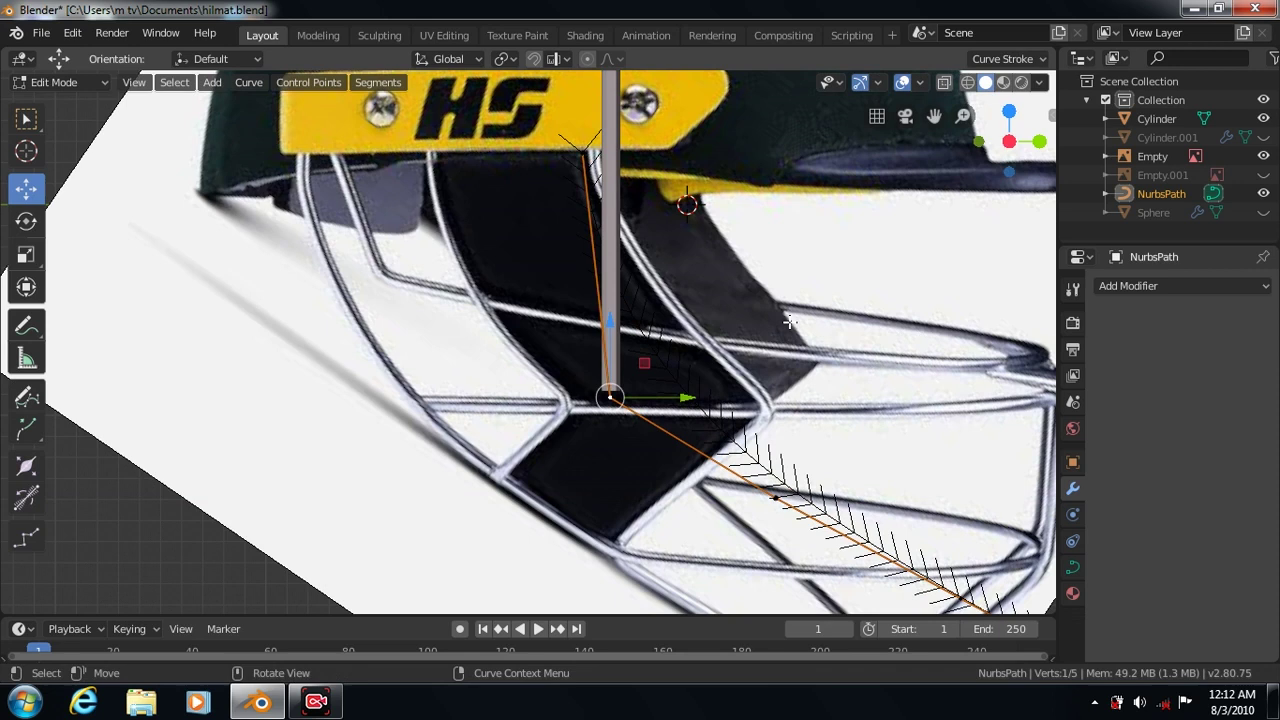
left_click_drag(683, 398, 752, 340)
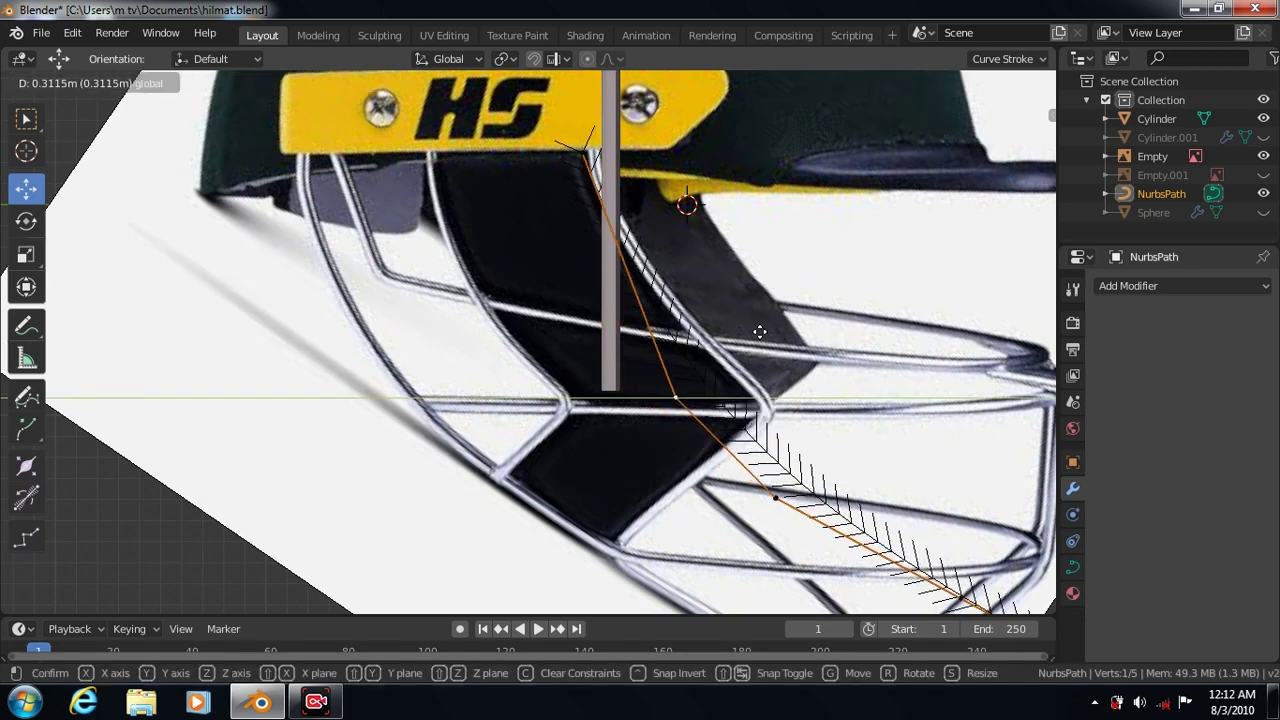
left_click(775, 497)
mouse_move(818, 497)
left_mouse_down()
mouse_move(877, 459)
mouse_move(950, 333)
left_mouse_up()
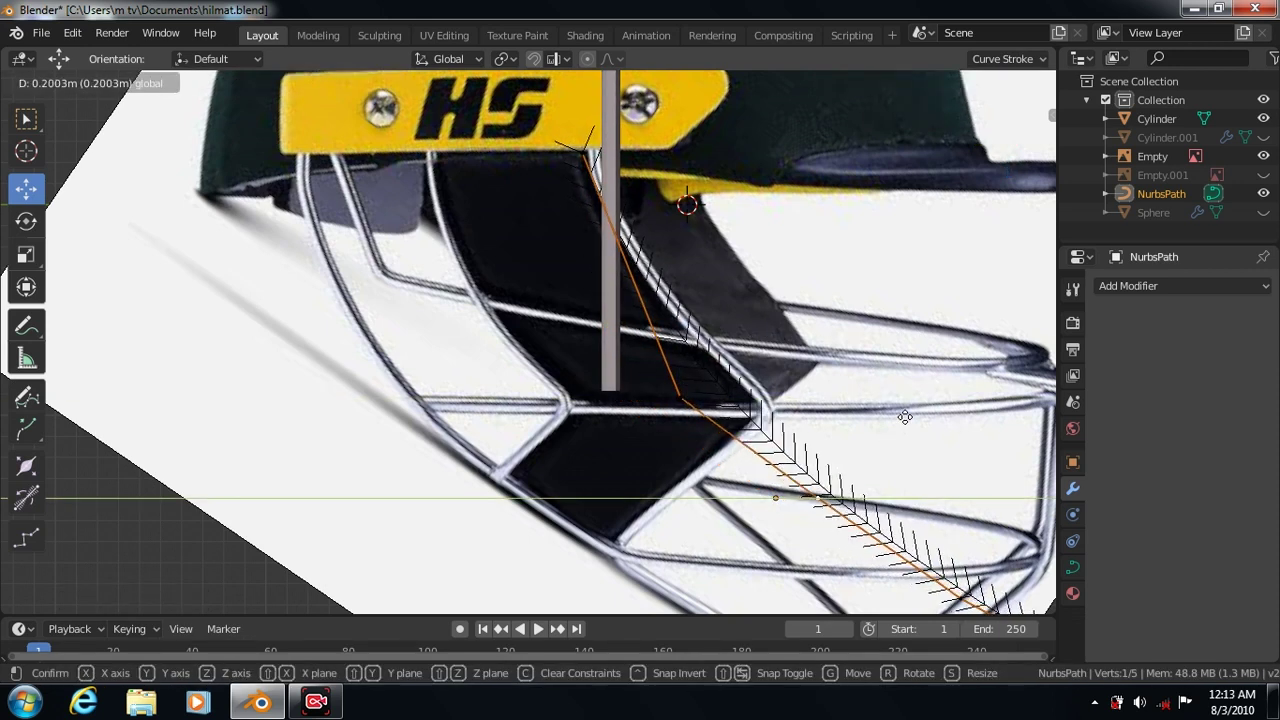
left_click(950, 333)
mouse_move(875, 422)
left_mouse_down()
mouse_move(950, 449)
mouse_move(893, 472)
left_mouse_up()
left_click(893, 472)
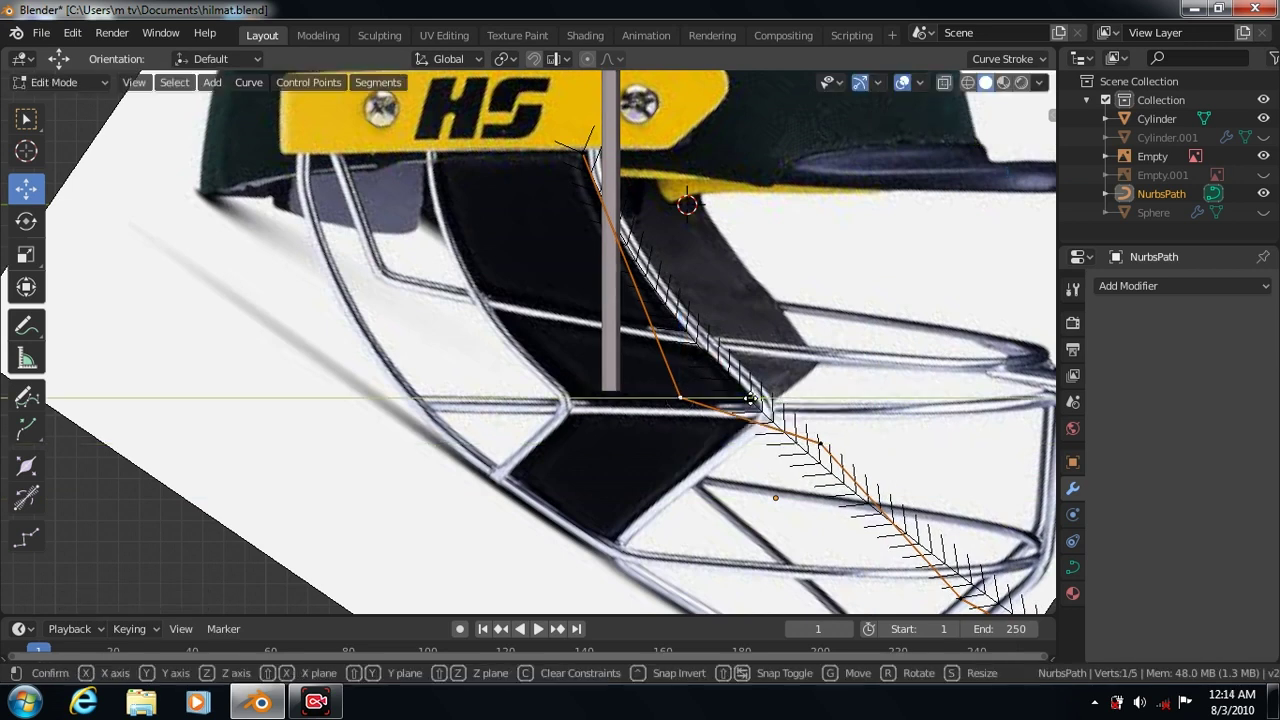
left_click_drag(748, 398, 745, 398)
left_click_drag(933, 116, 1007, 241)
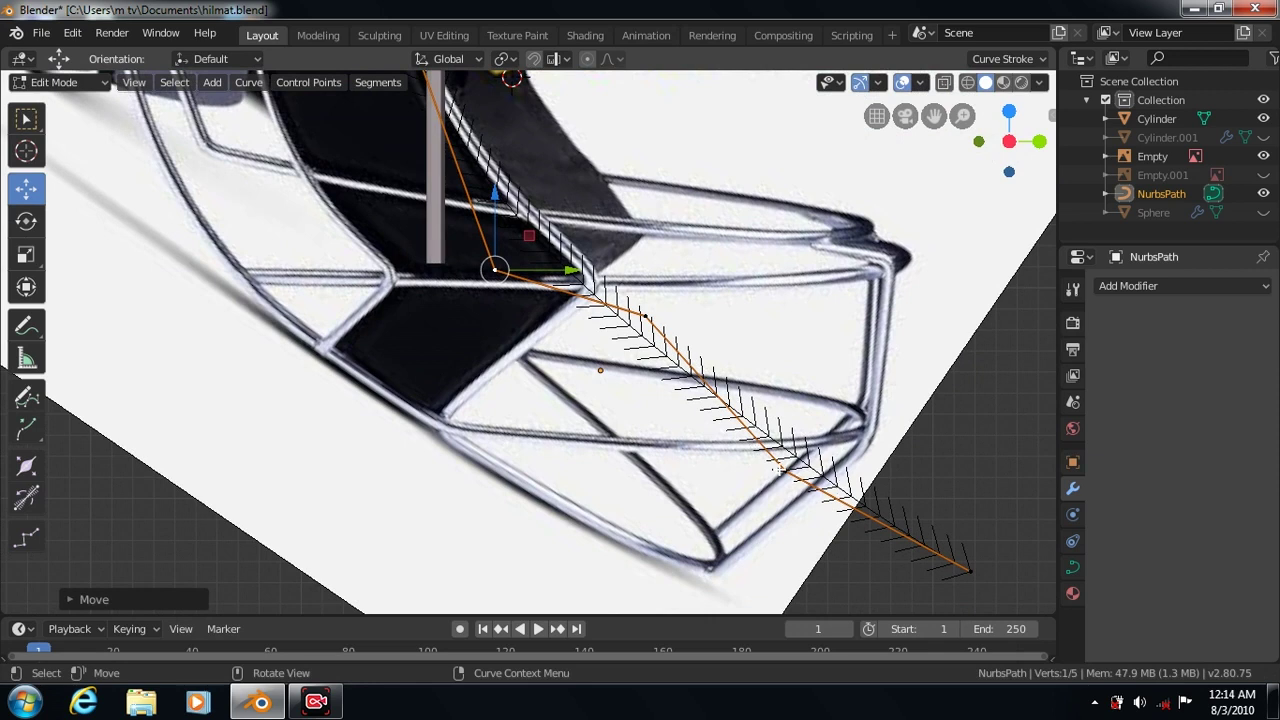
middle_click_drag(952, 395, 962, 487, "shift")
key("Tab")
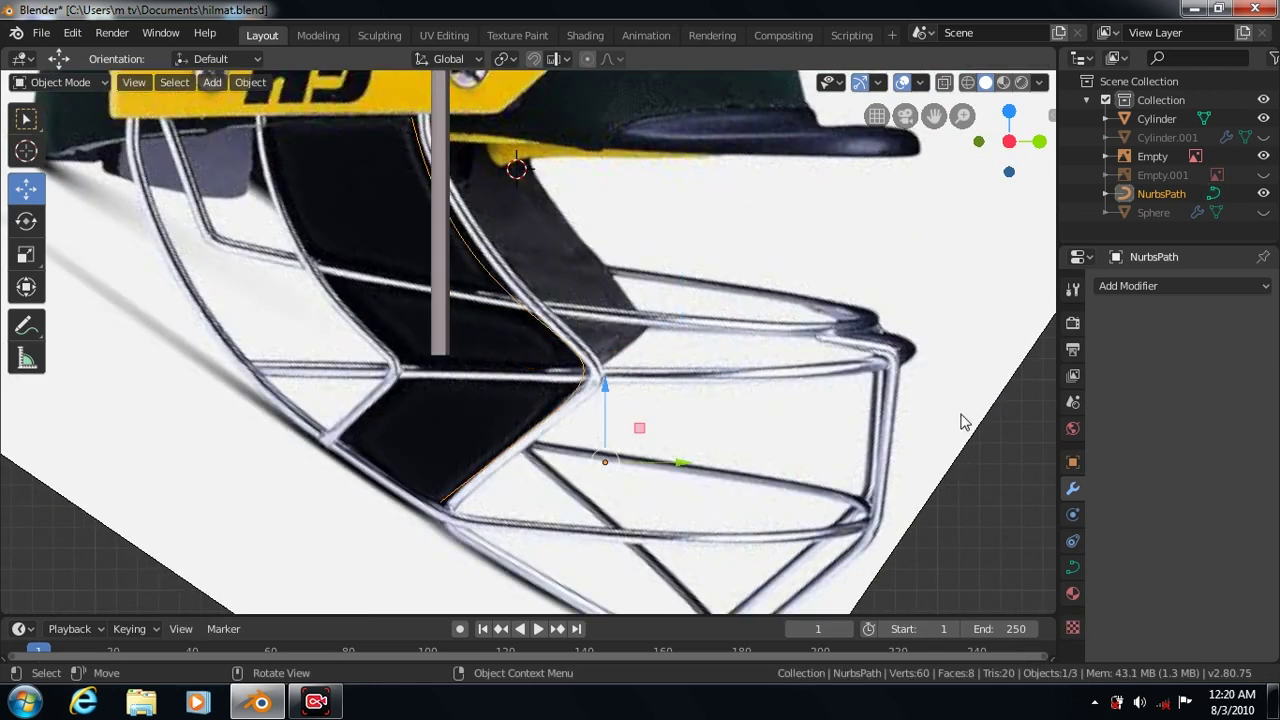
Shrink the Cylinder rod slightly and hide the helmet reference image
left_click(444, 313)
left_click(27, 256)
key("s")
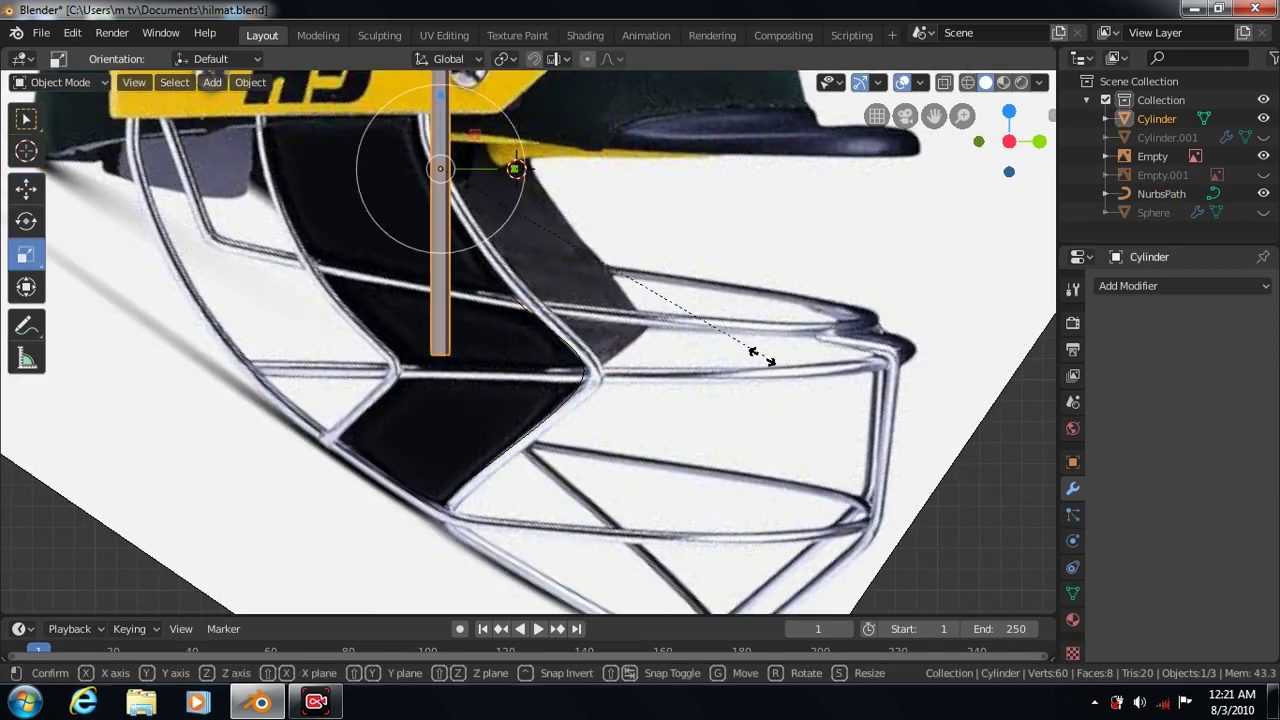
left_click(722, 352)
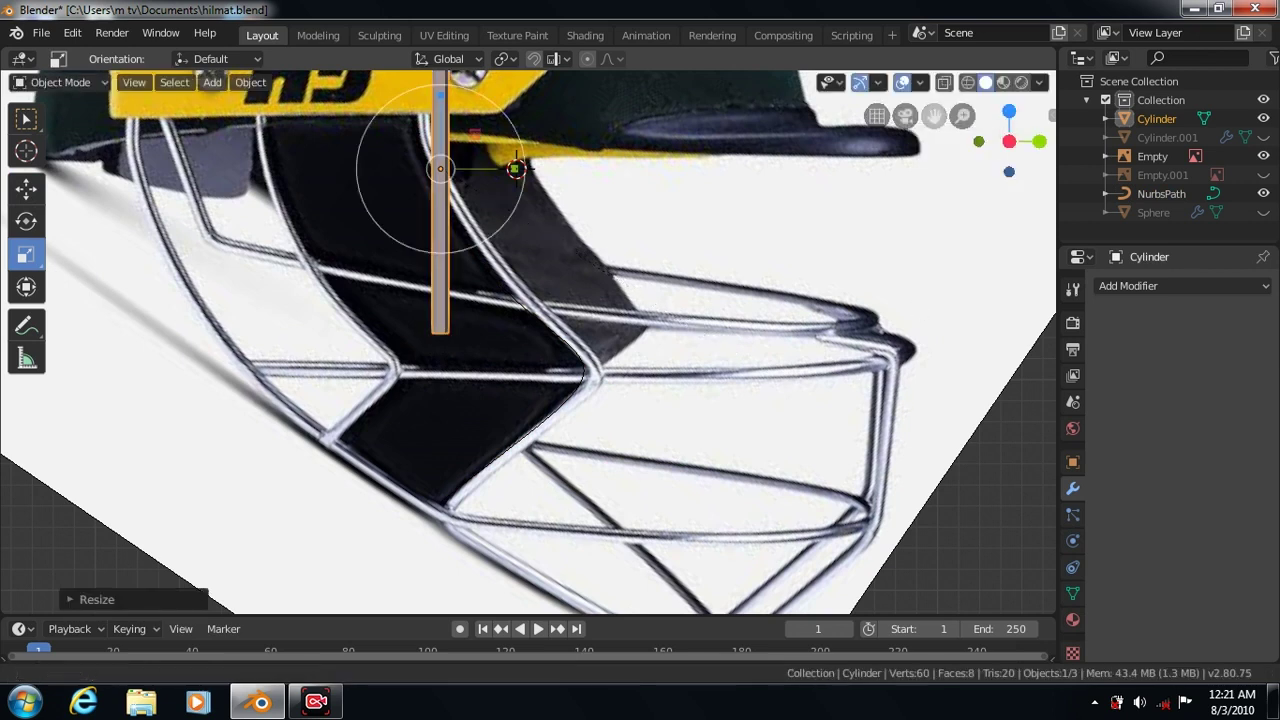
middle_click_drag(960, 330, 964, 430, "shift")
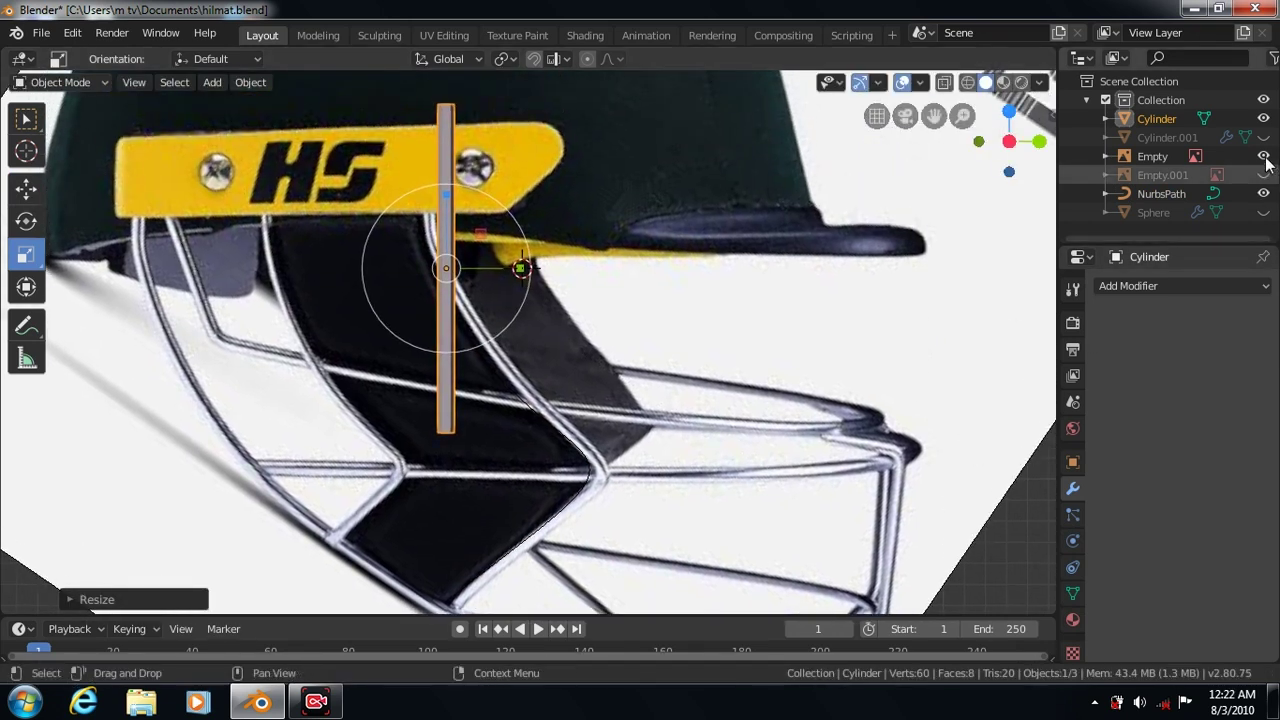
left_click(1263, 156)
Move the rod down and to the right beside the NurbsPath curve's bend
left_click(576, 446)
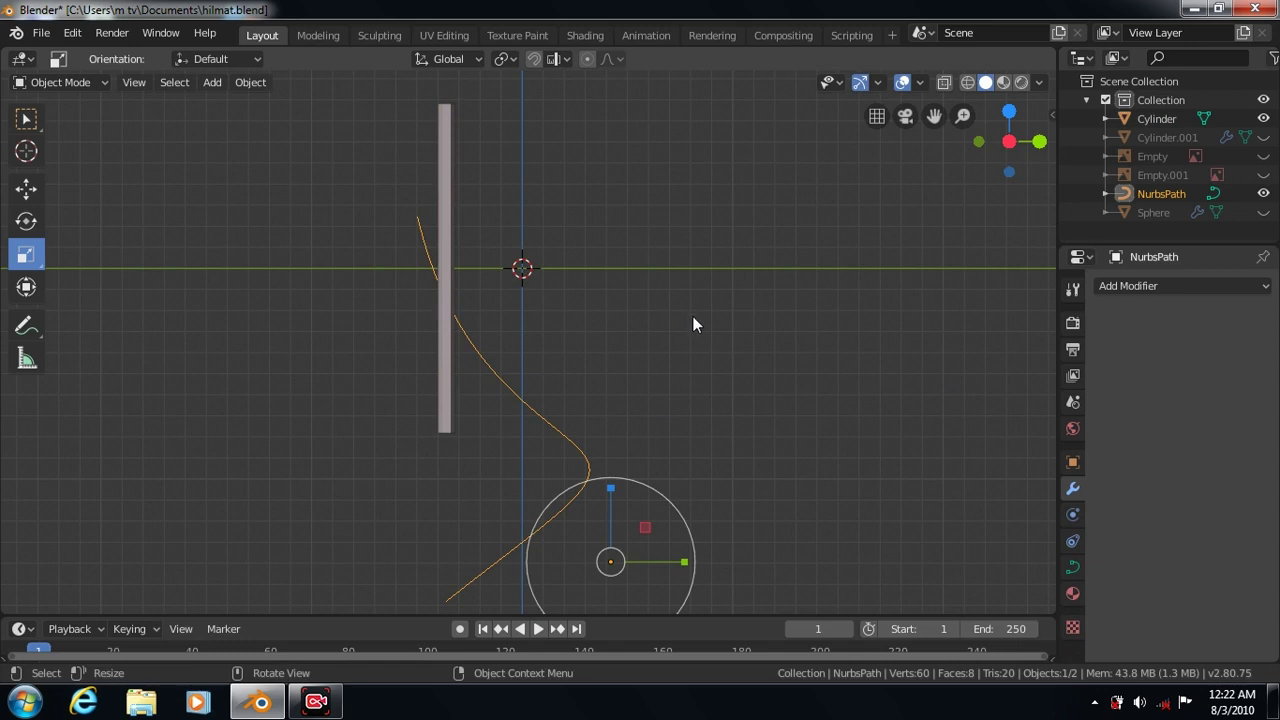
left_click(445, 322)
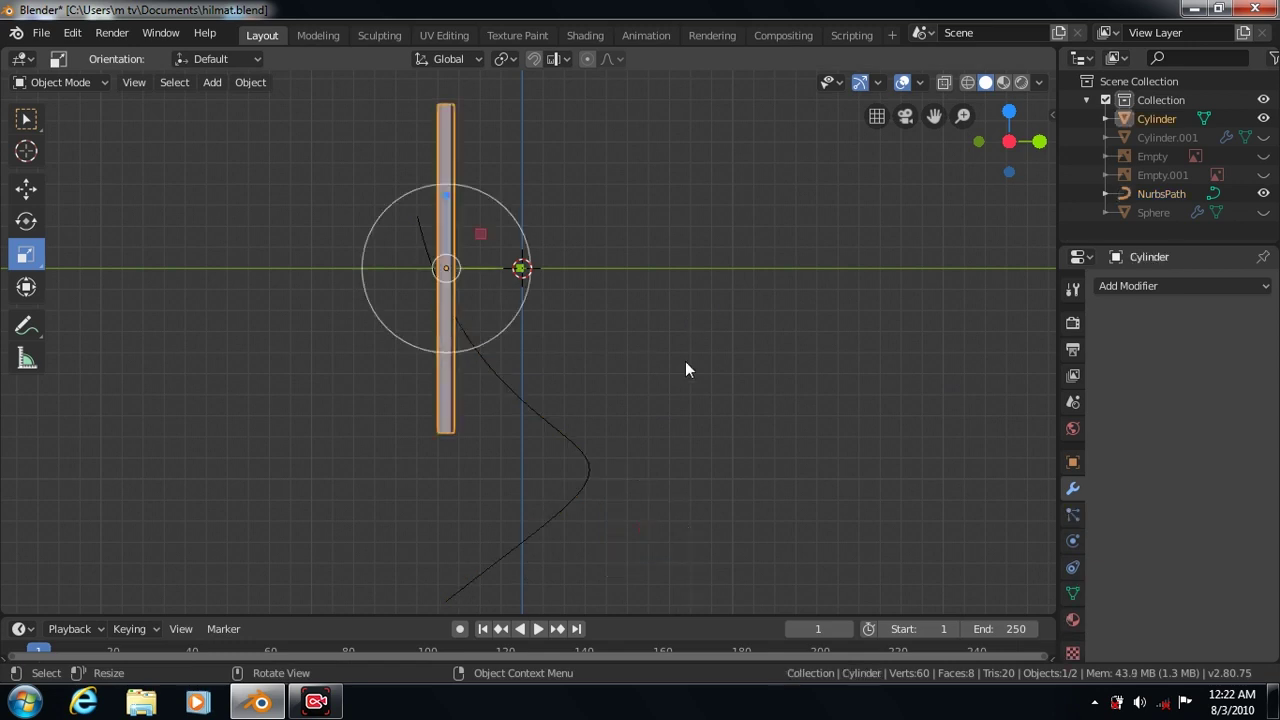
left_click(26, 188)
left_click_drag(446, 191, 460, 470)
left_click_drag(528, 520, 691, 523)
left_click_drag(934, 116, 934, 5)
left_click(615, 350)
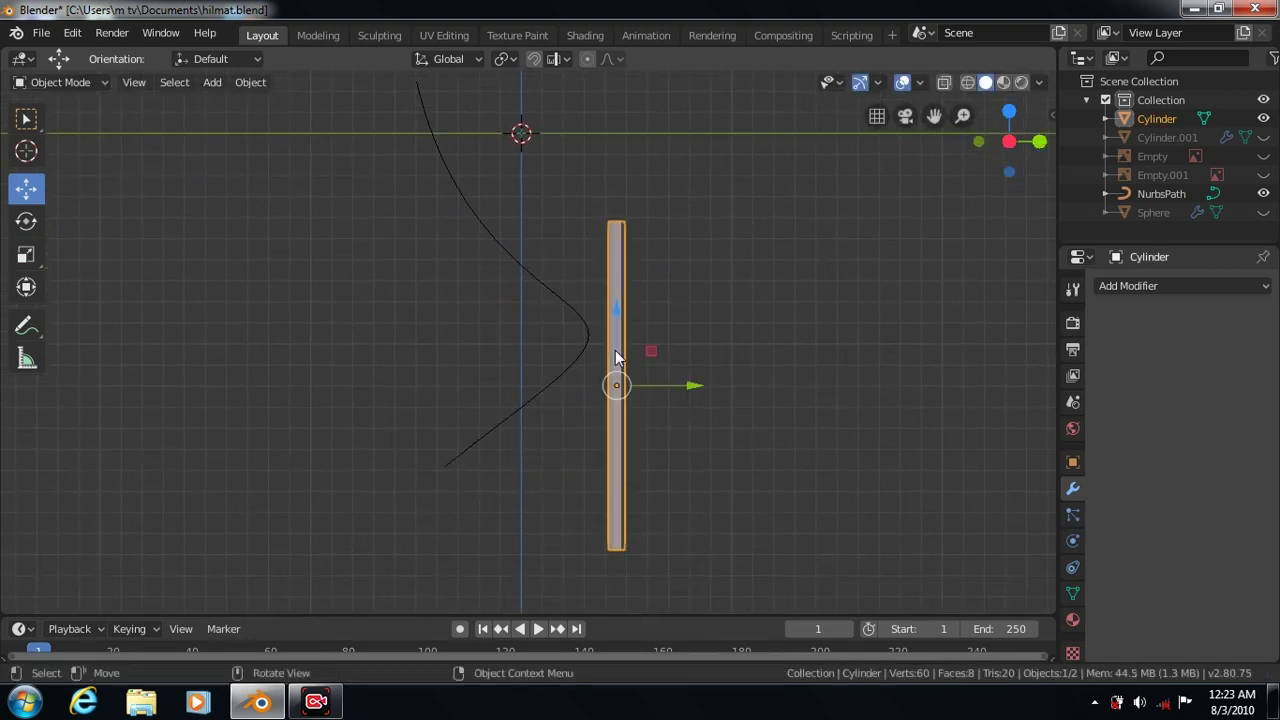
Add 20 loop cuts along the rod's length in Edit Mode
key("Tab")
left_click(26, 493)
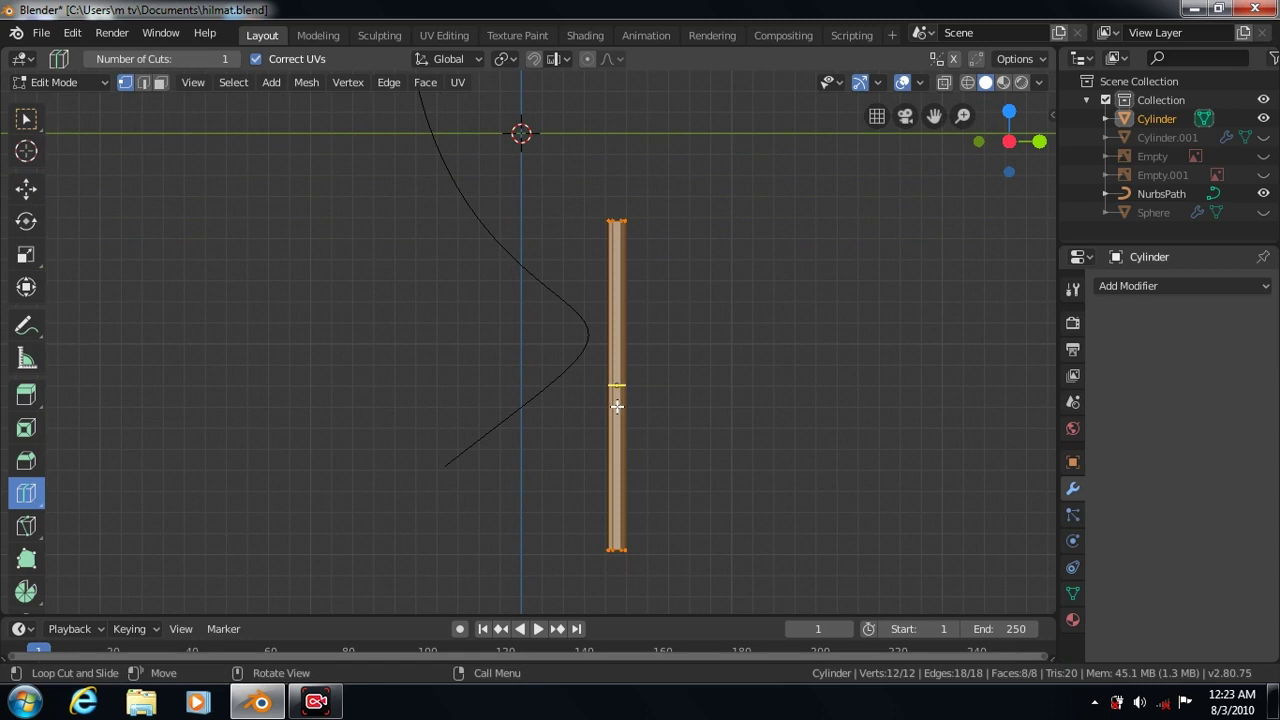
left_click(617, 405)
left_click(100, 598)
left_click(307, 449)
left_click(307, 449)
left_click(307, 449)
left_click(307, 449)
left_click(307, 449)
left_click(307, 449)
left_click(307, 449)
left_click(307, 449)
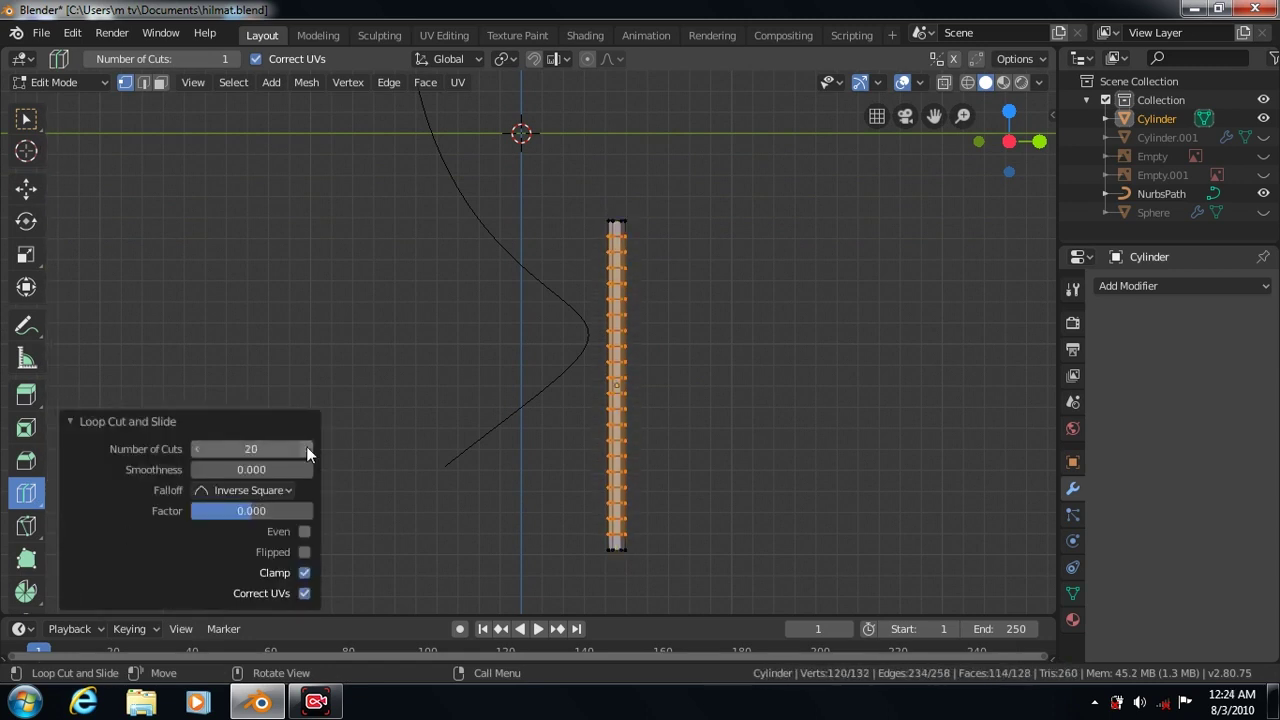
left_click(72, 421)
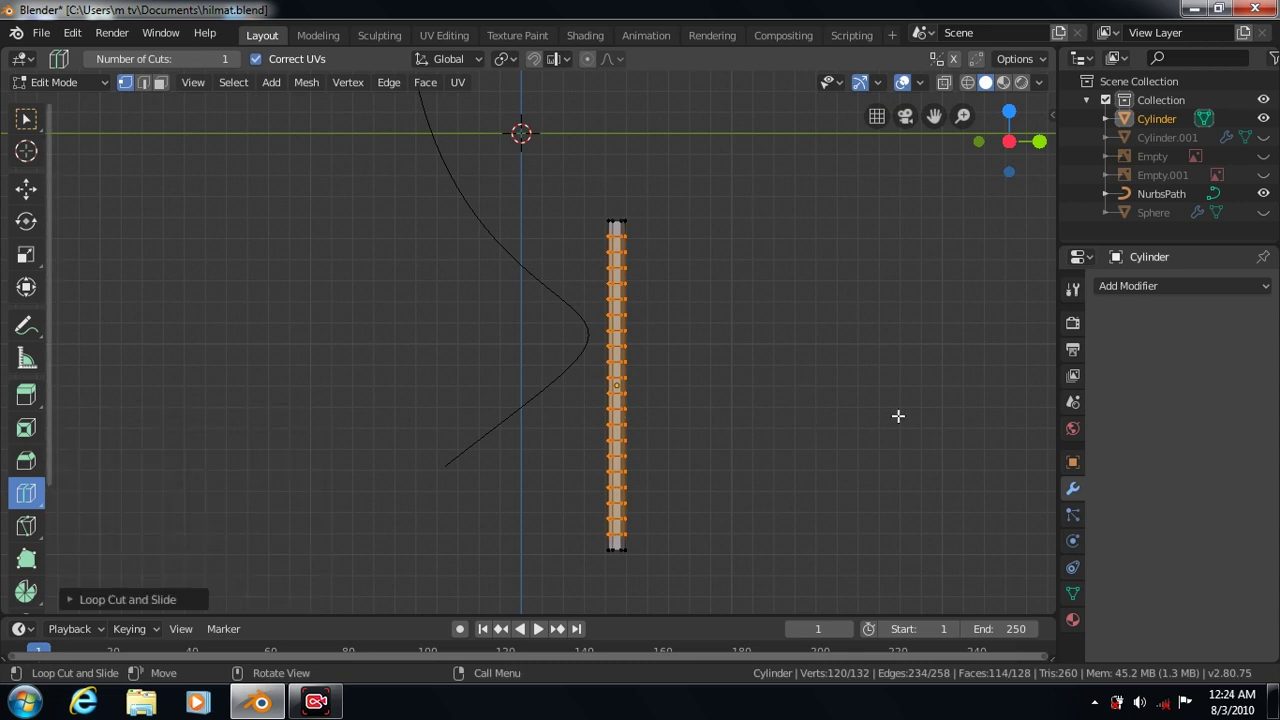
key("Tab")
Add a Curve modifier bending the rod along NurbsPath on the Y axis
left_click(1268, 286)
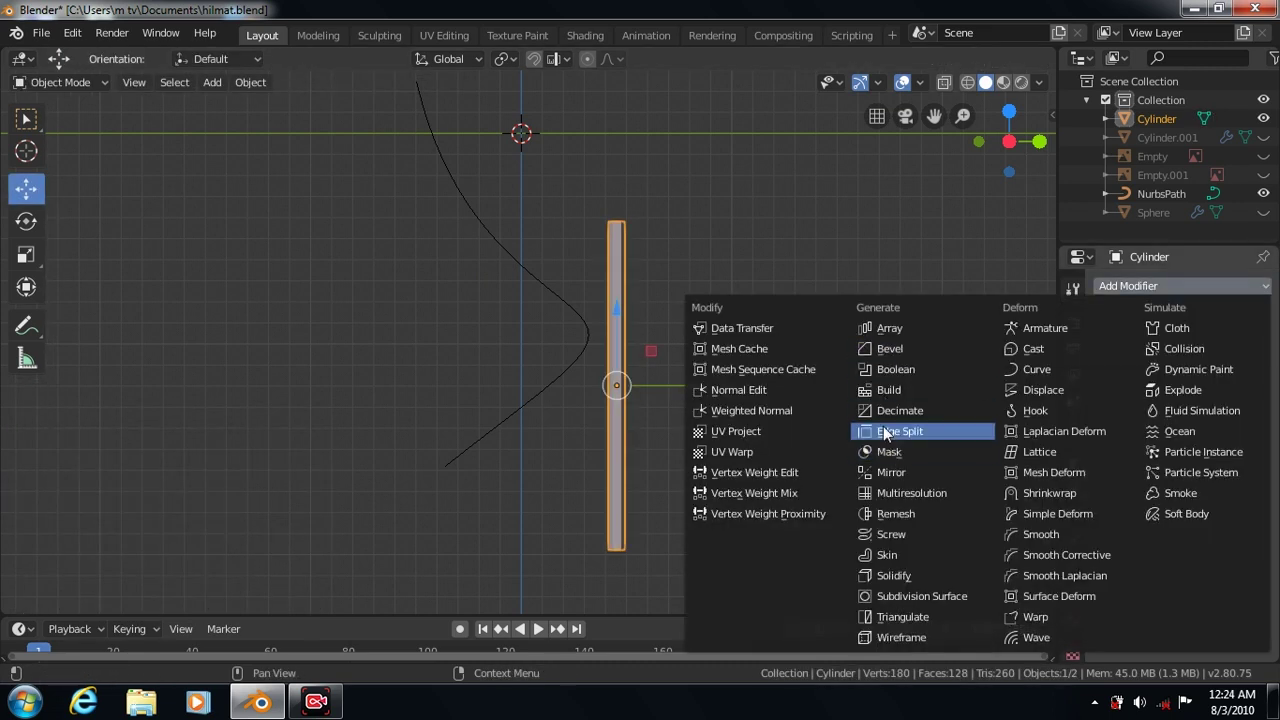
left_click(1025, 371)
left_click(1172, 389)
left_click(553, 381)
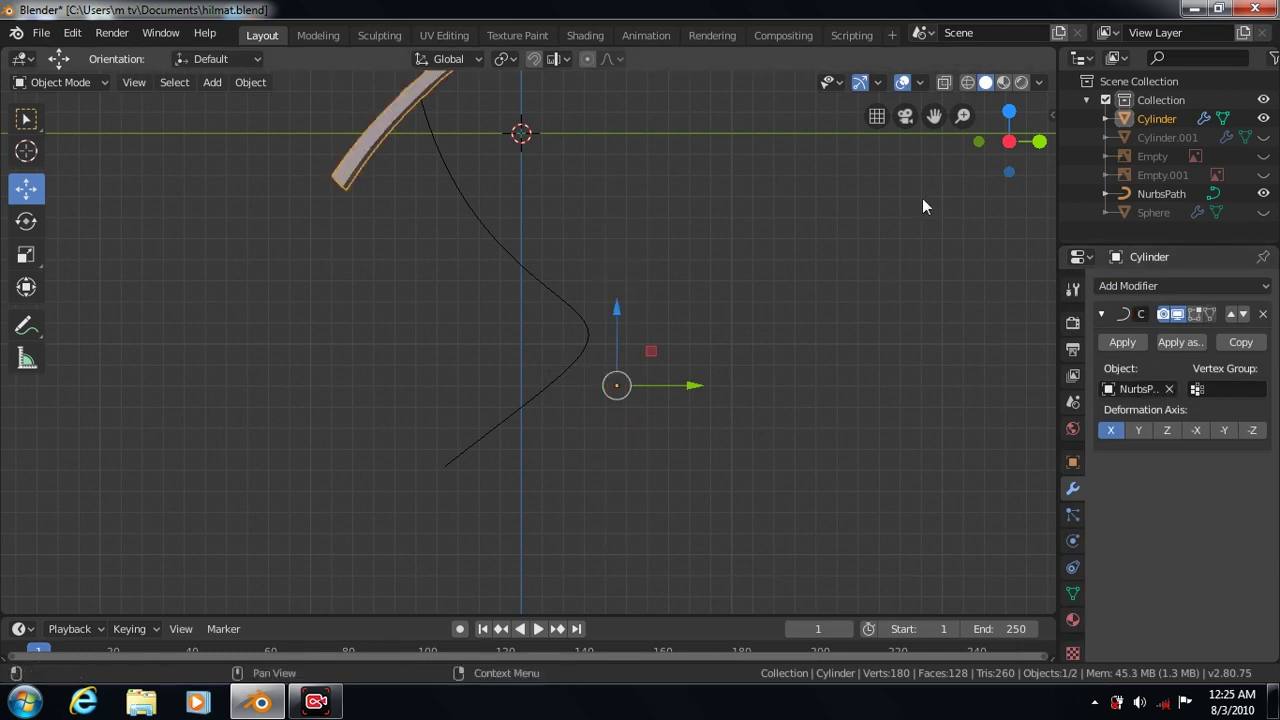
left_click(1136, 431)
Move and stretch the rod, toggling the curve bend to check its fit
left_click_drag(617, 308, 615, 320)
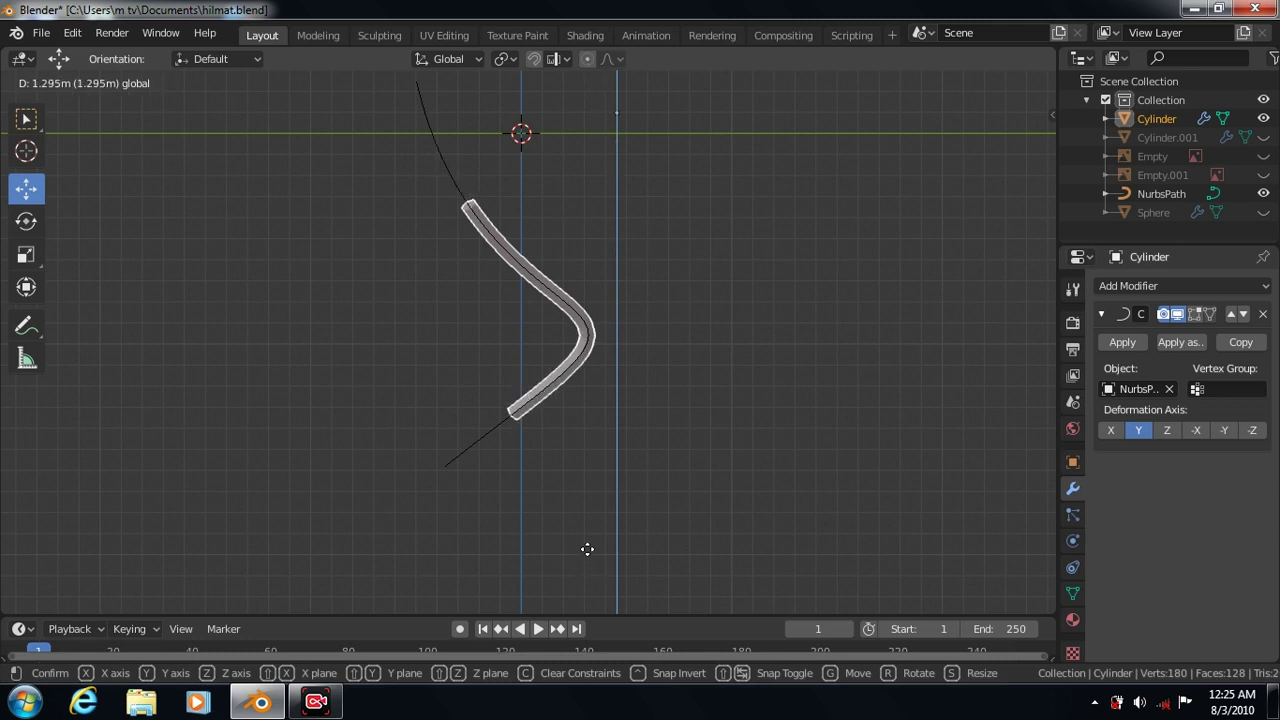
left_click_drag(587, 549, 587, 549)
left_click(1177, 314)
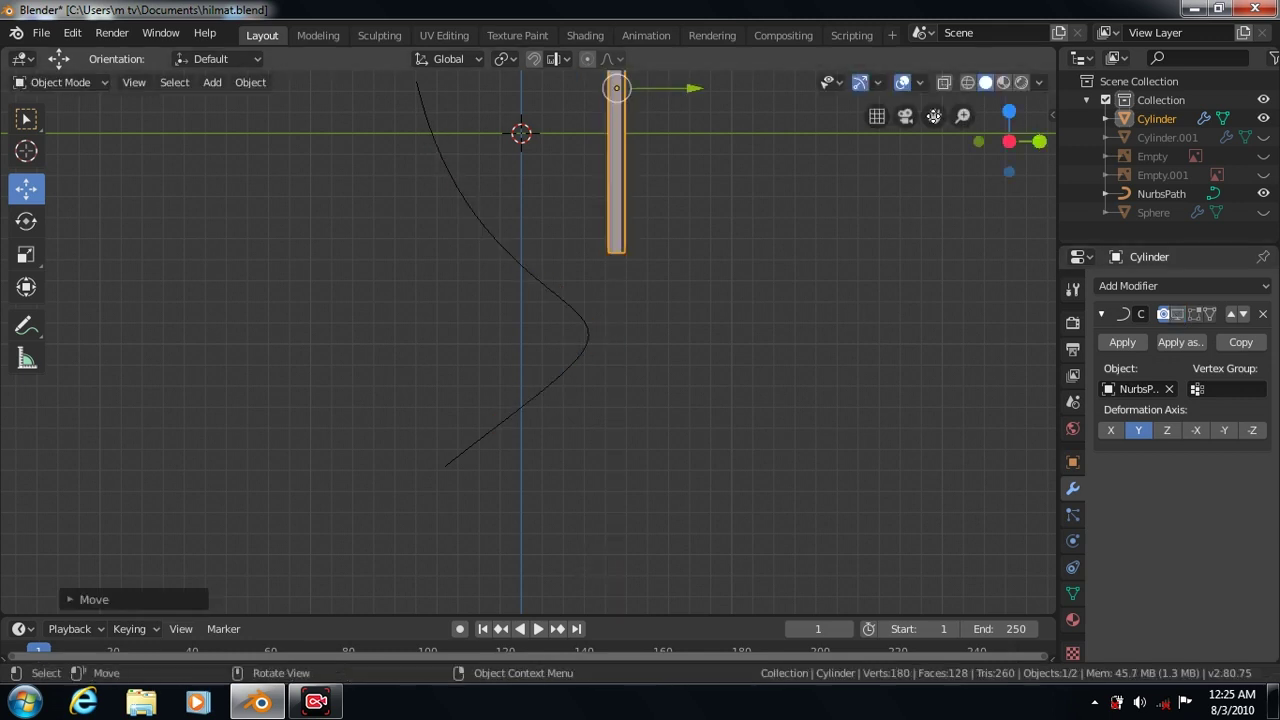
left_click_drag(933, 116, 812, 385)
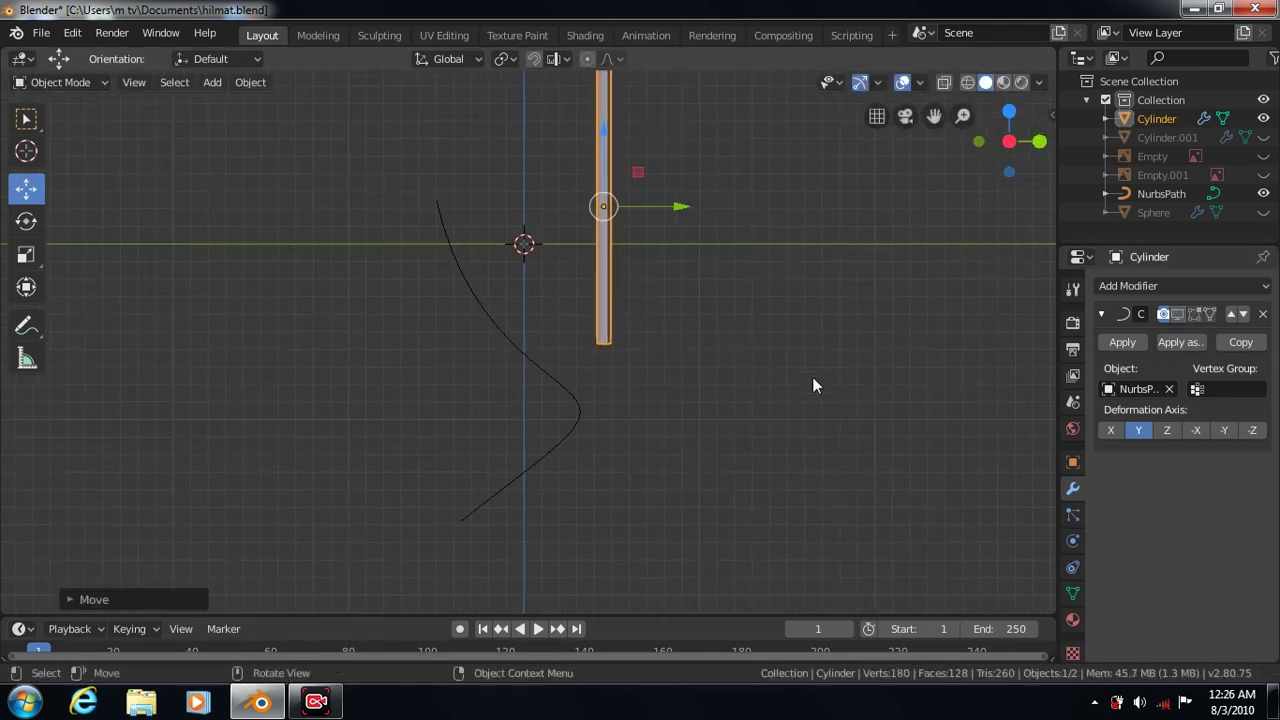
left_click_drag(602, 131, 603, 95)
left_click(1177, 314)
left_click(1177, 314)
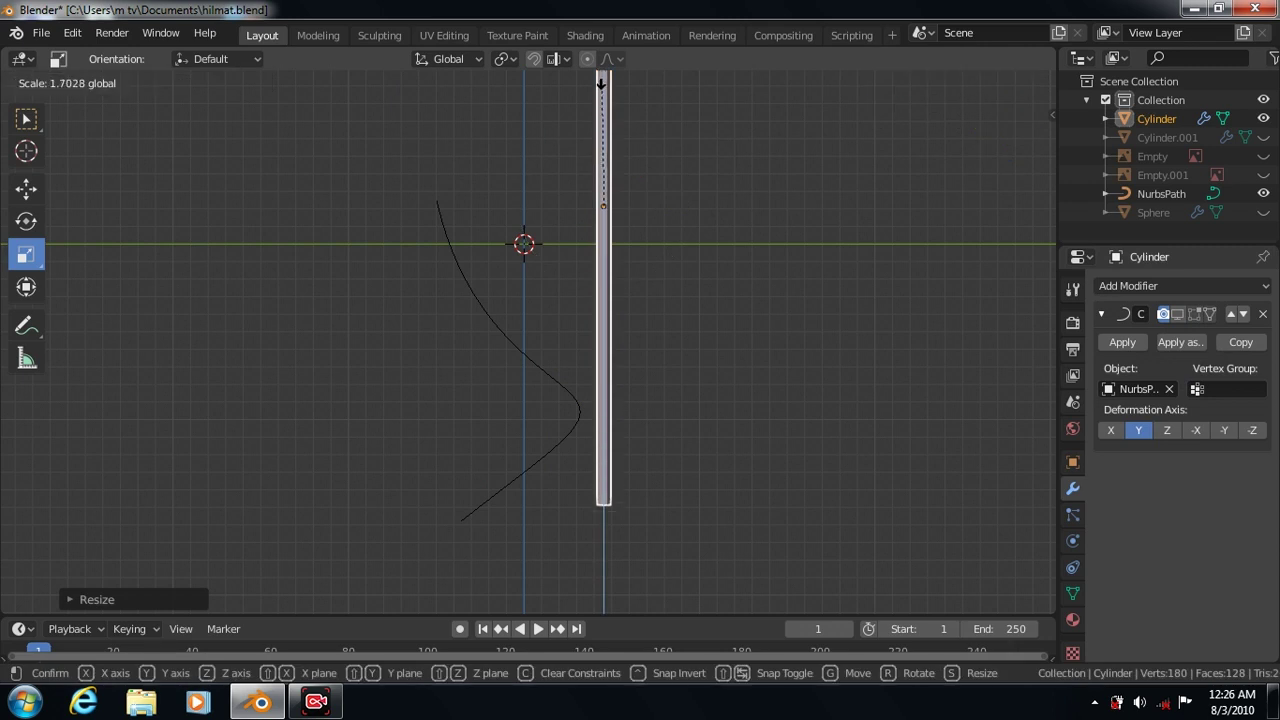
left_click(1177, 314)
Rescale the rod to span the curve, recheck the bend, and show the reference image
key("ctrl+z")
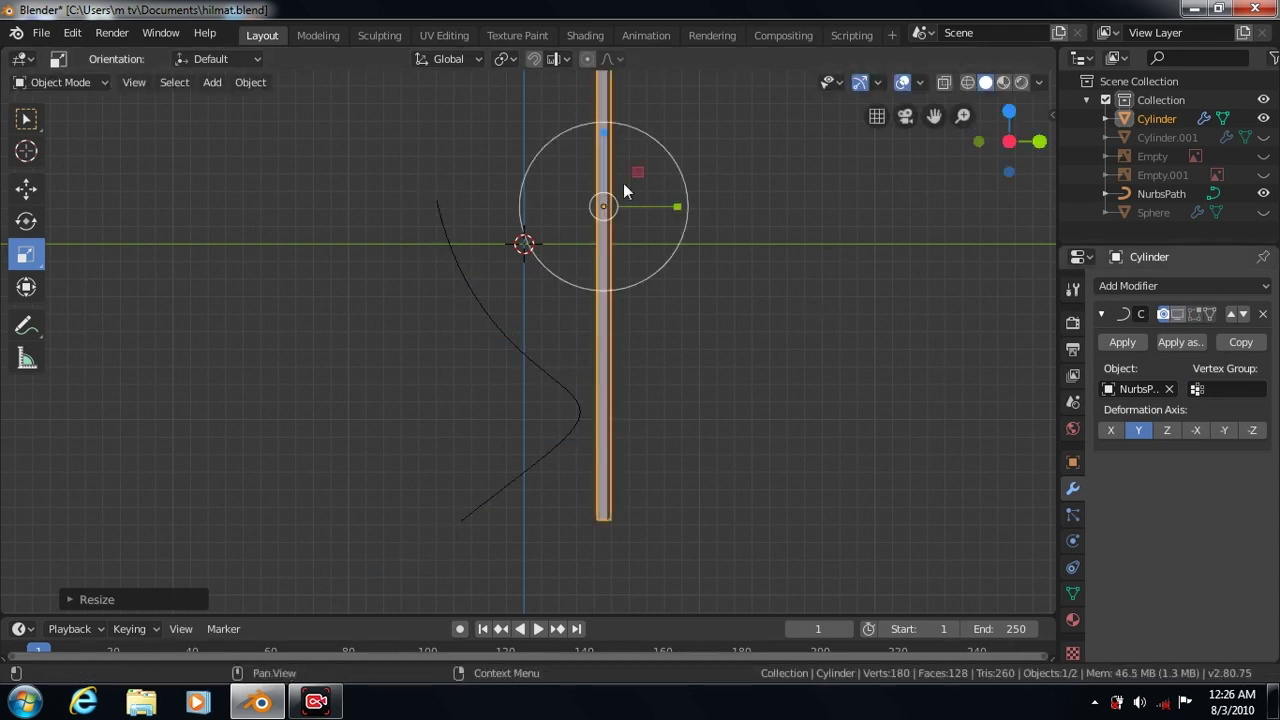
left_click_drag(603, 137, 605, 141)
left_click(1177, 314)
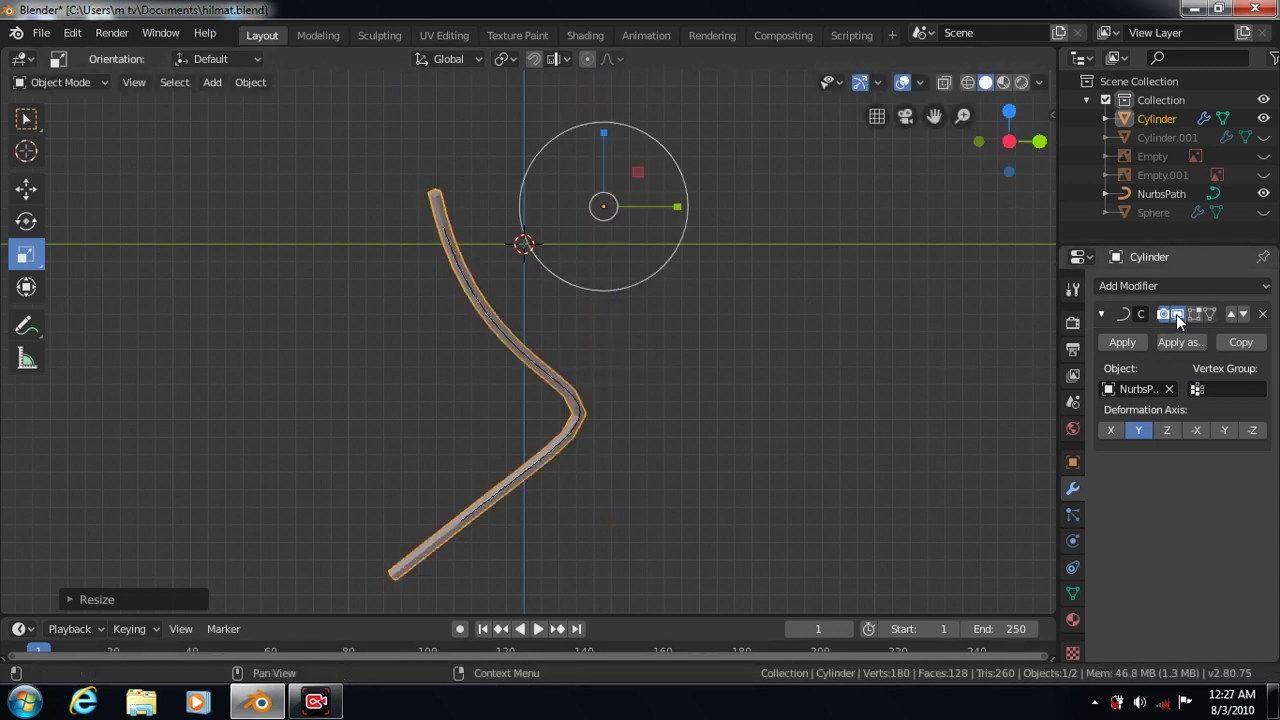
left_click(1177, 314)
key("ctrl+z")
key("ctrl+z")
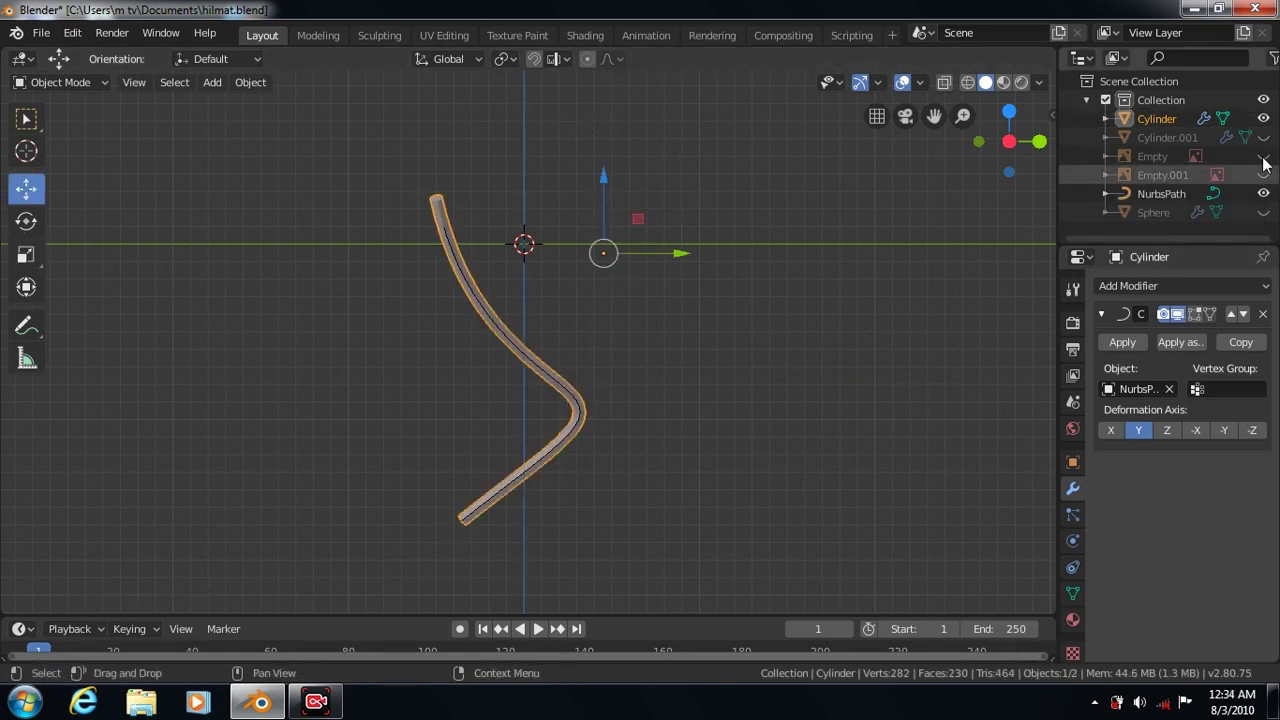
left_click(1263, 157)
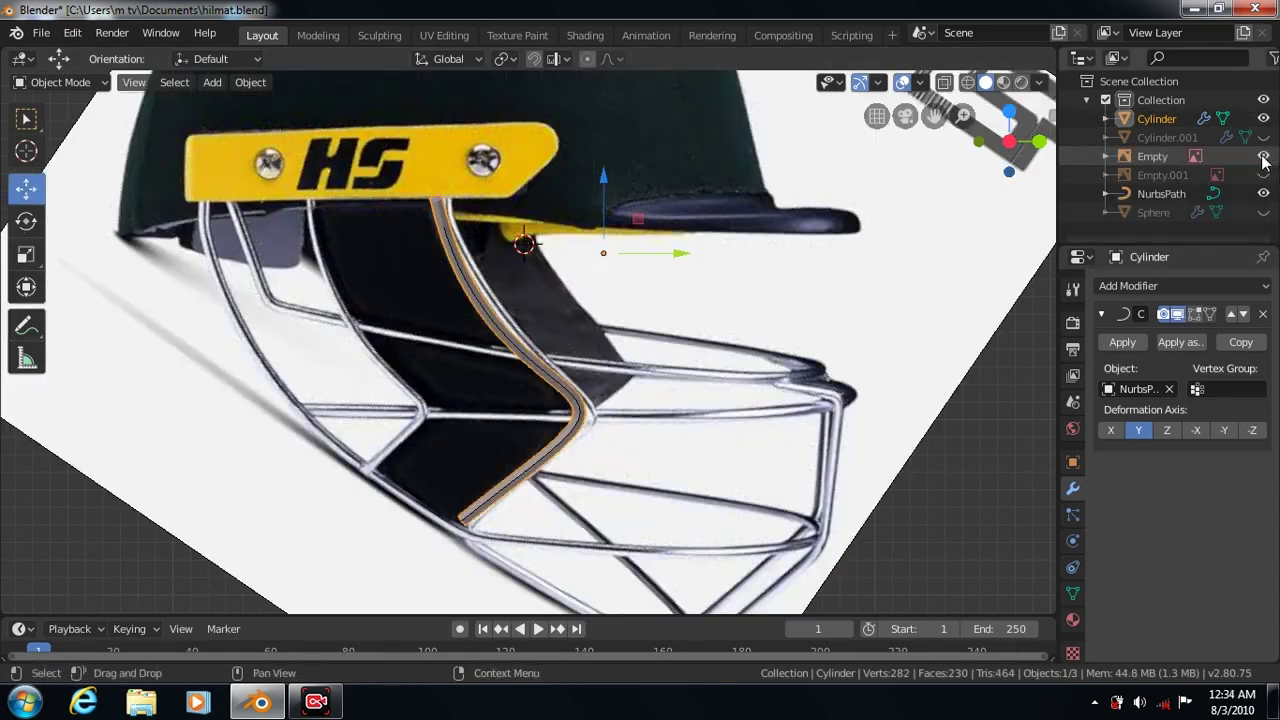
Duplicate the bent bar, apply its Curve modifier, move it left, and unhide Cylinder.001
key("shift+d")
right_click(931, 465)
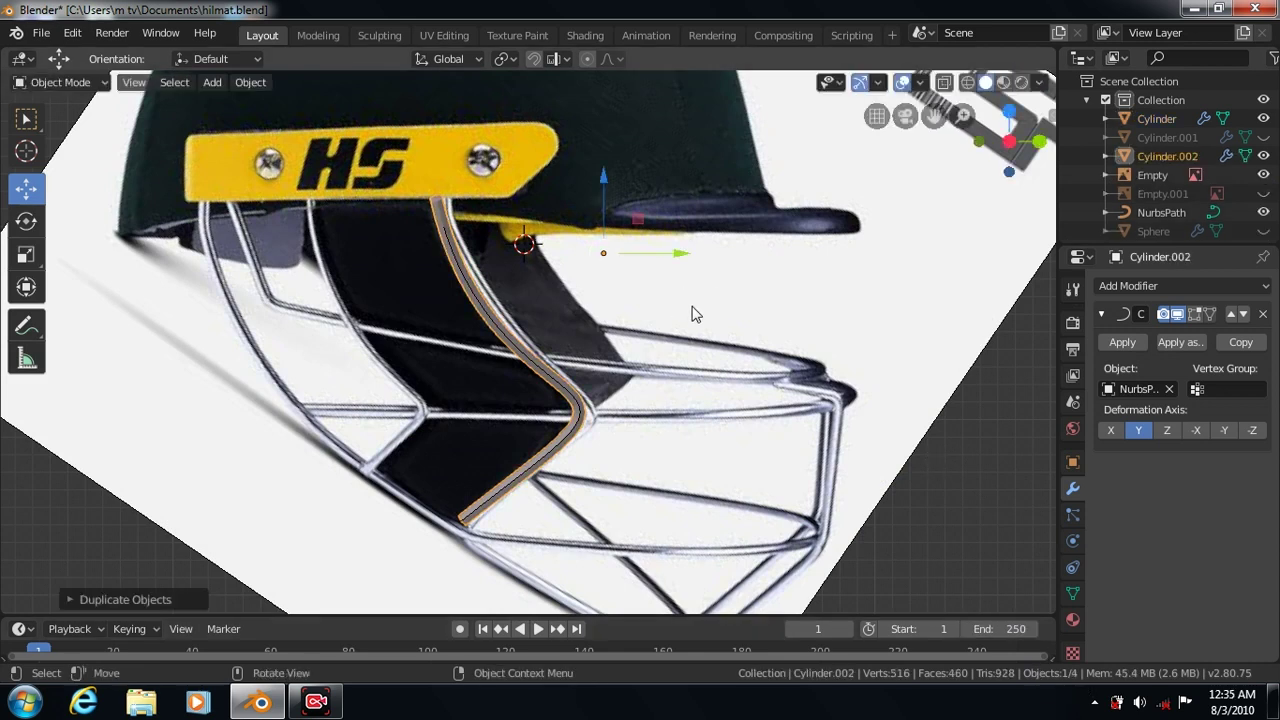
left_click(1122, 342)
key("g")
key("y")
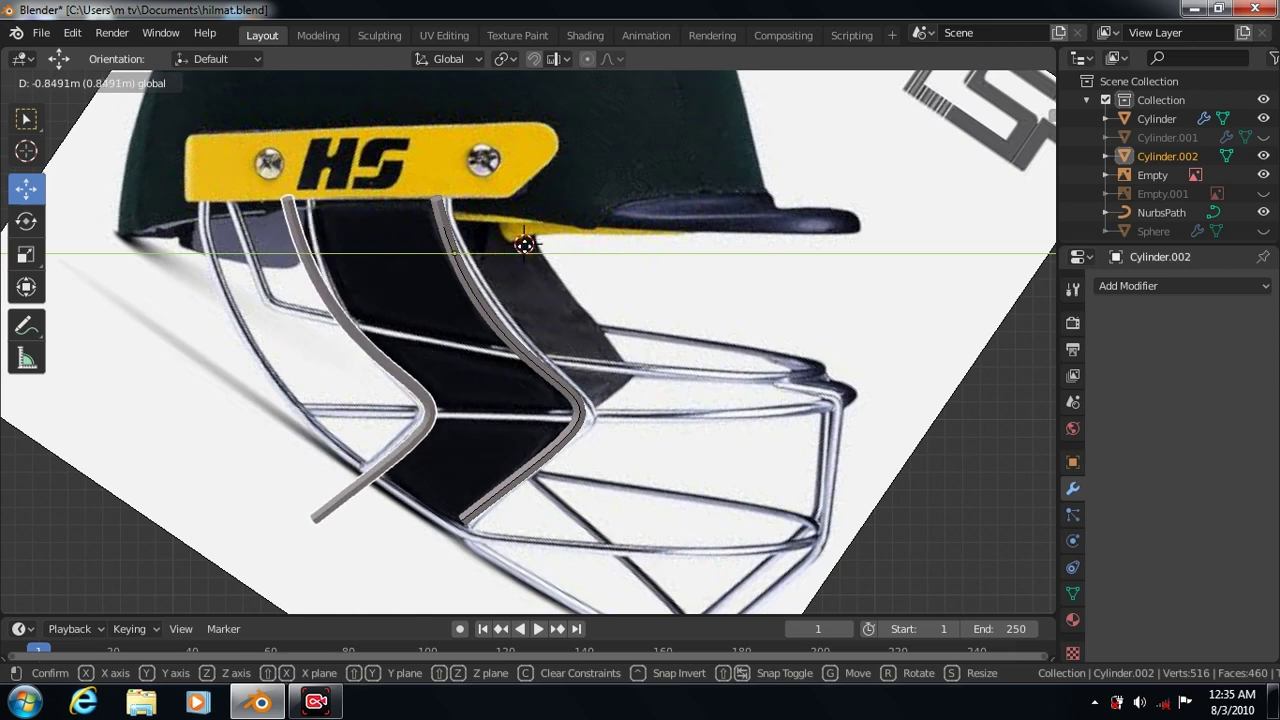
left_click(526, 250)
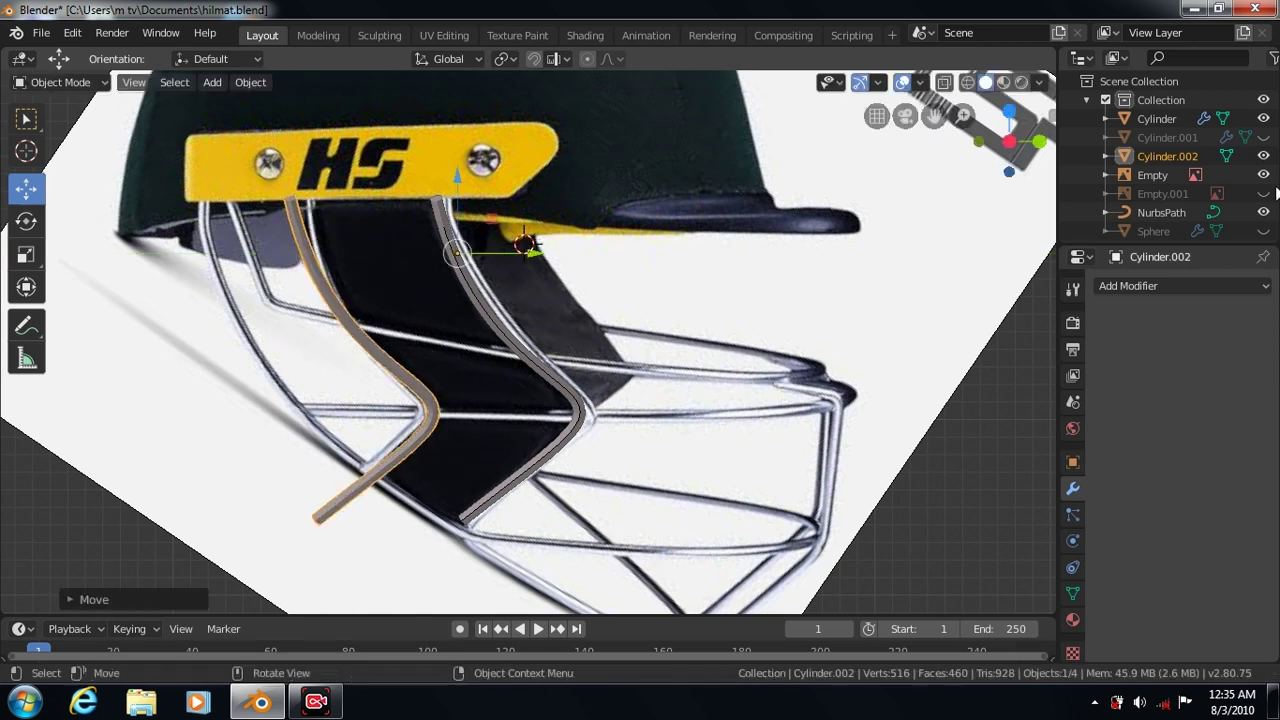
left_click(1264, 139)
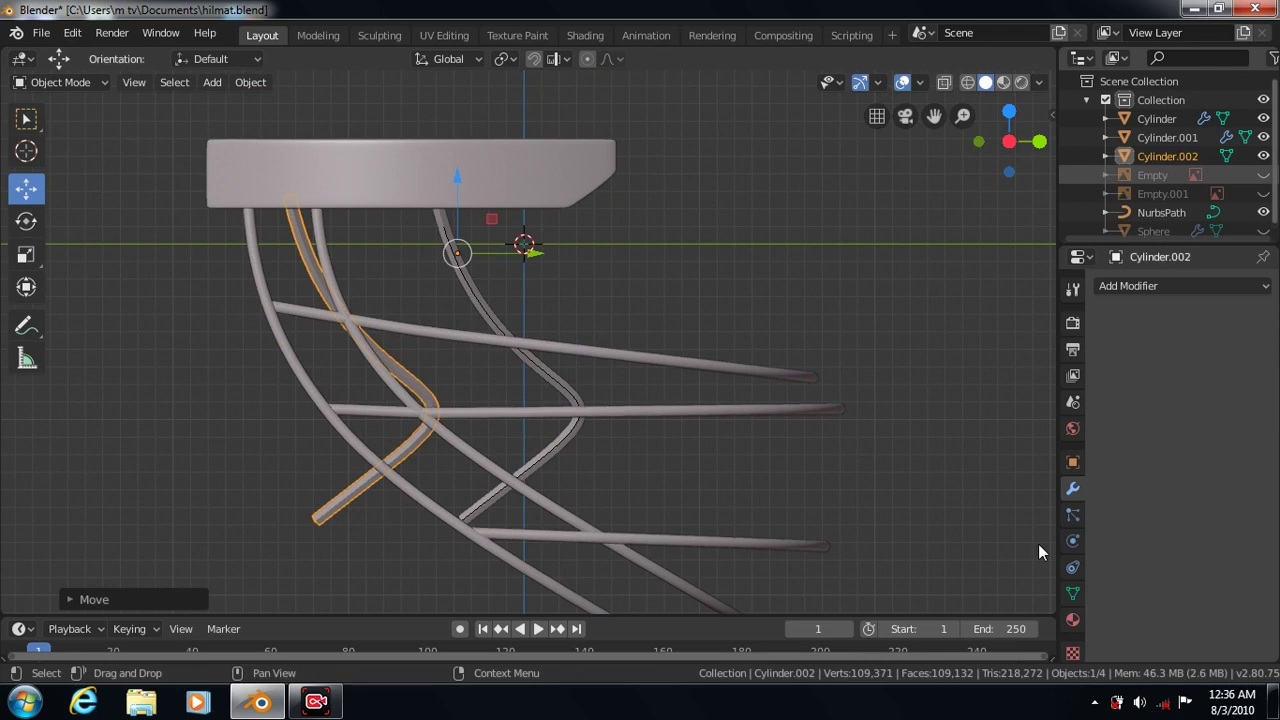
Enable X-axis mirroring on the Mirror modifier and inspect it from side, front and back views
key("KP_3")
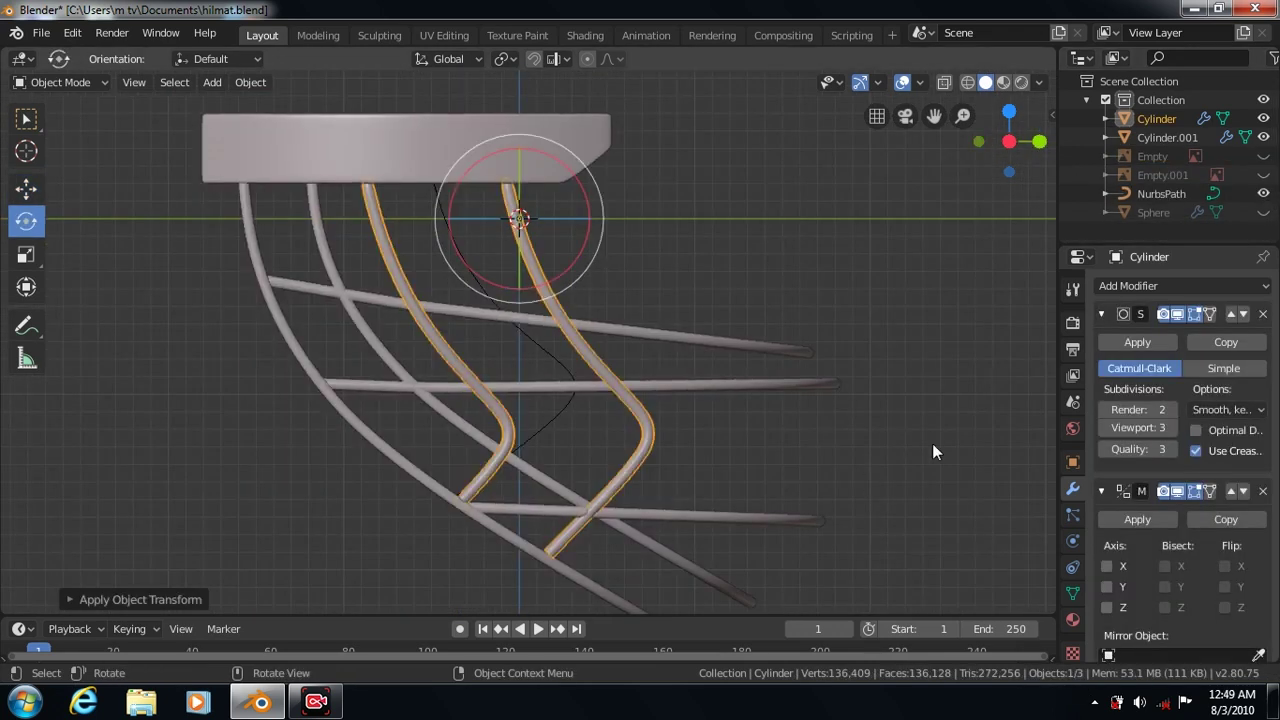
key("KP_1")
left_click(1106, 566)
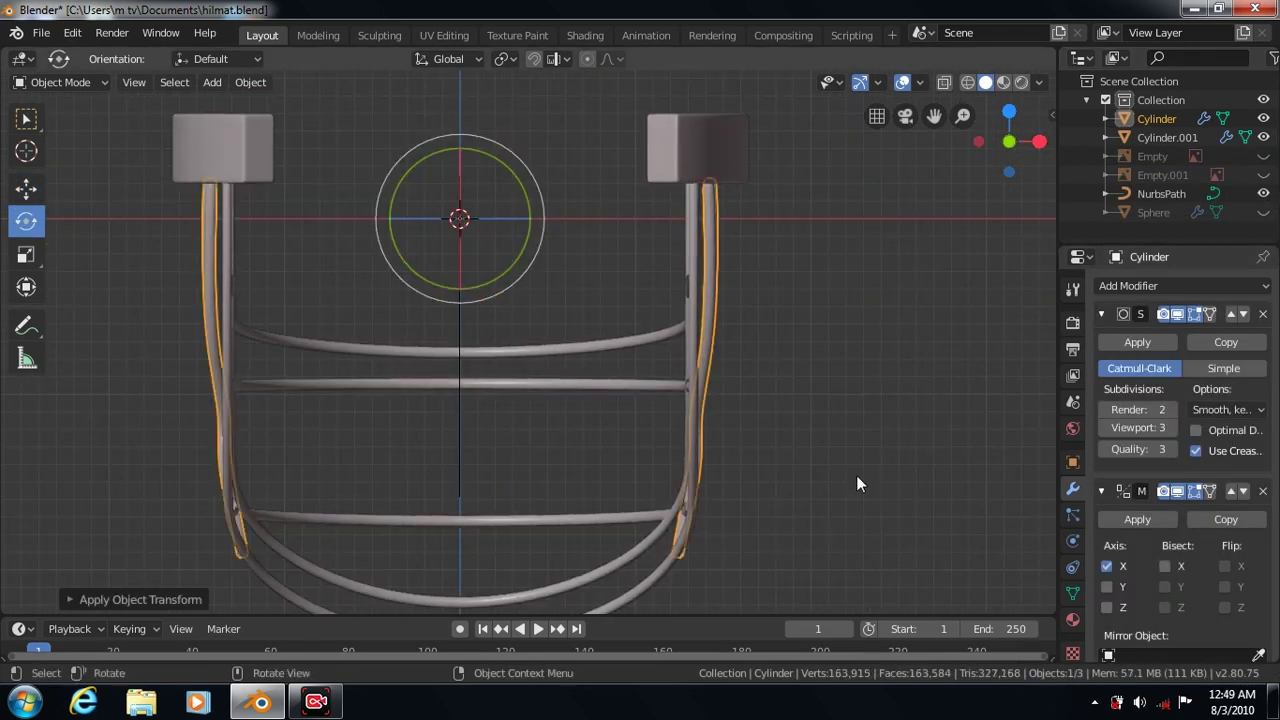
key("KP_3")
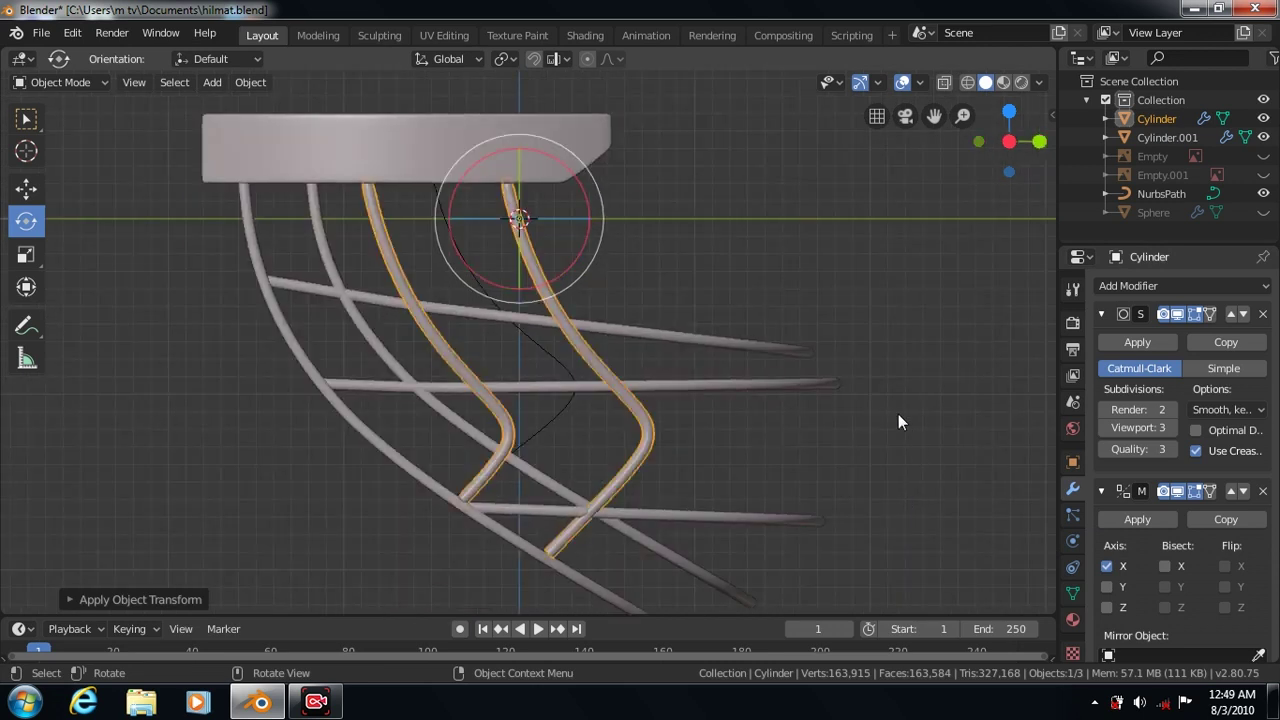
key("KP_8")
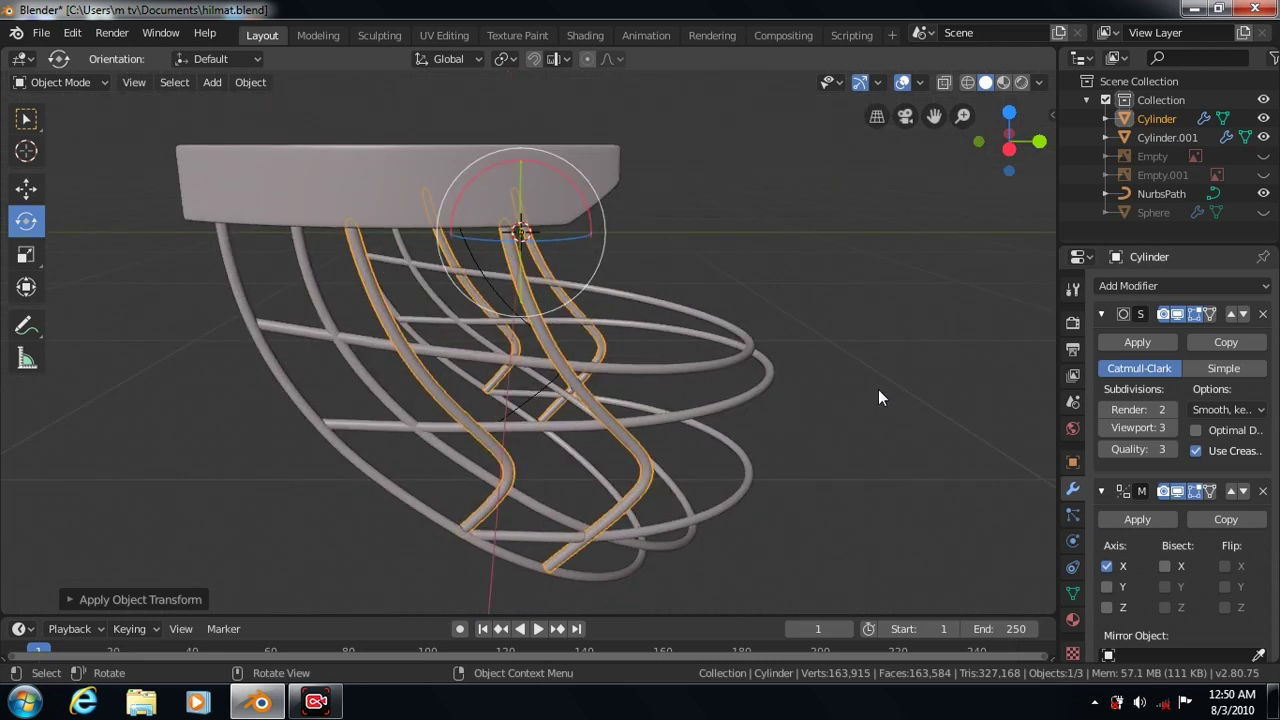
key("ctrl+KP_1")
key("KP_8")
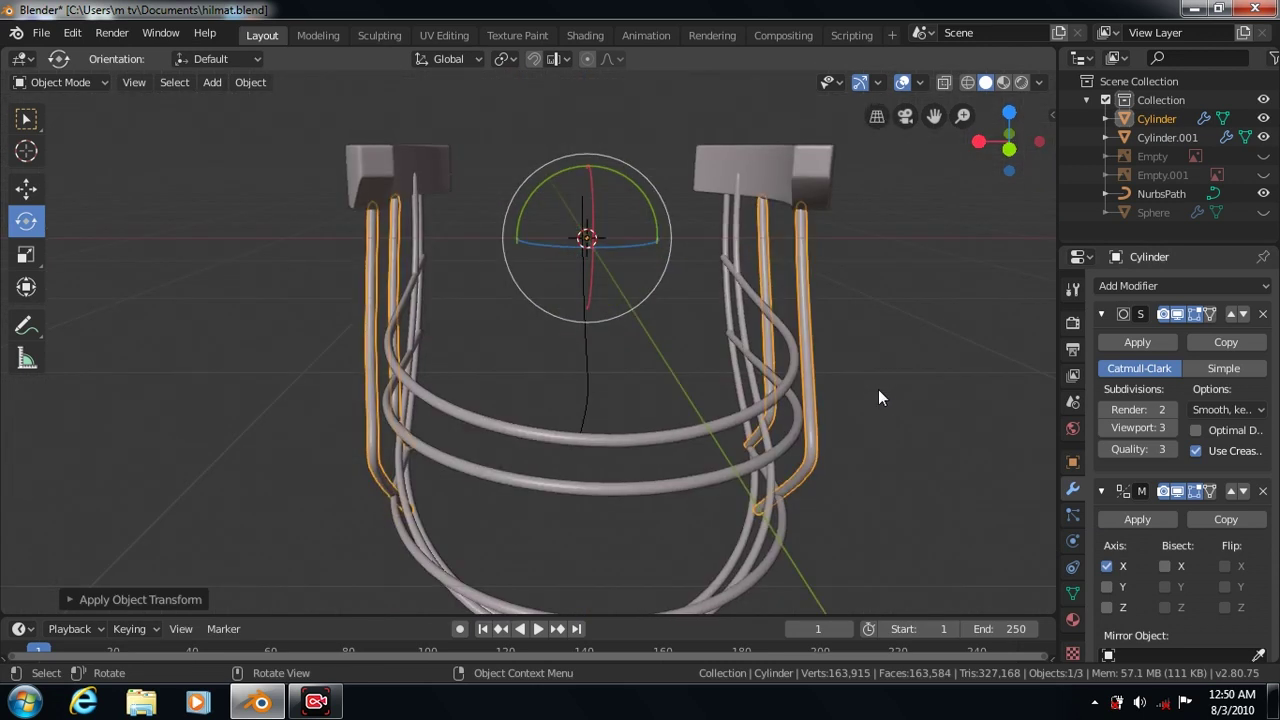
key("KP_6")
key("KP_6")
key("KP_8")
Apply the Mirror modifier and enter Edit Mode on the NurbsPath in right view
key("alt+a")
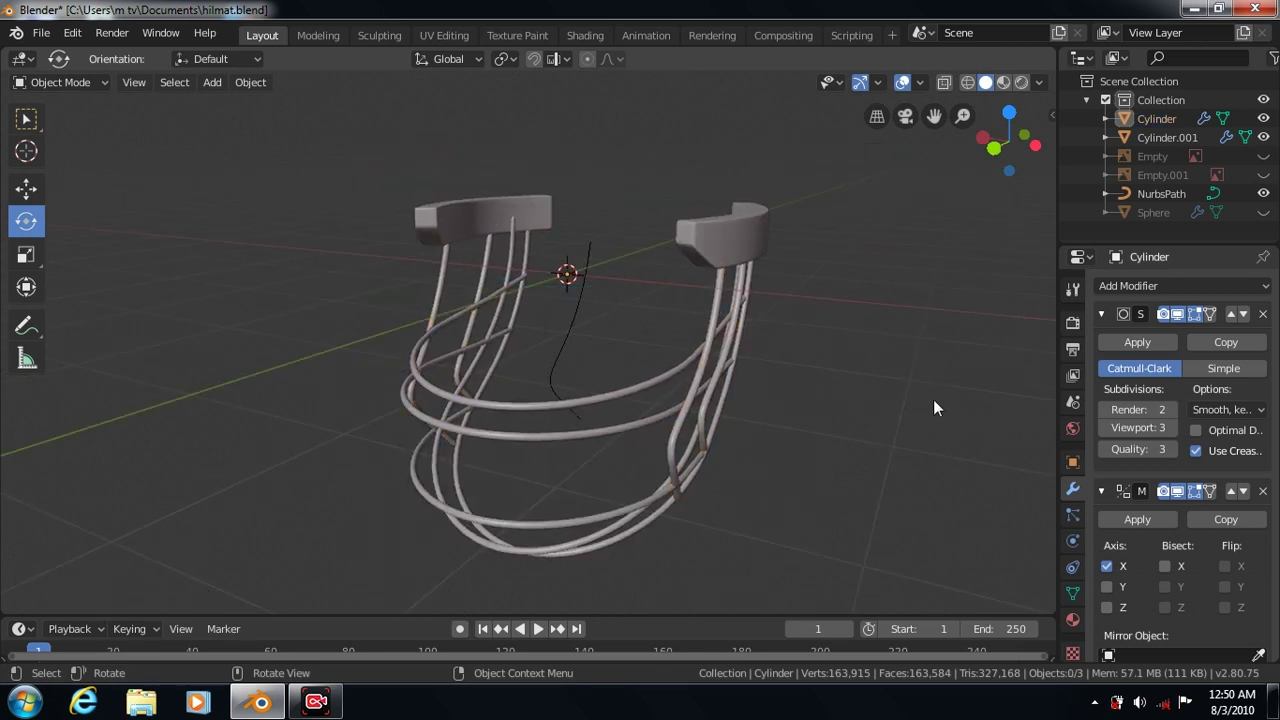
left_click(1130, 518)
key("KP_3")
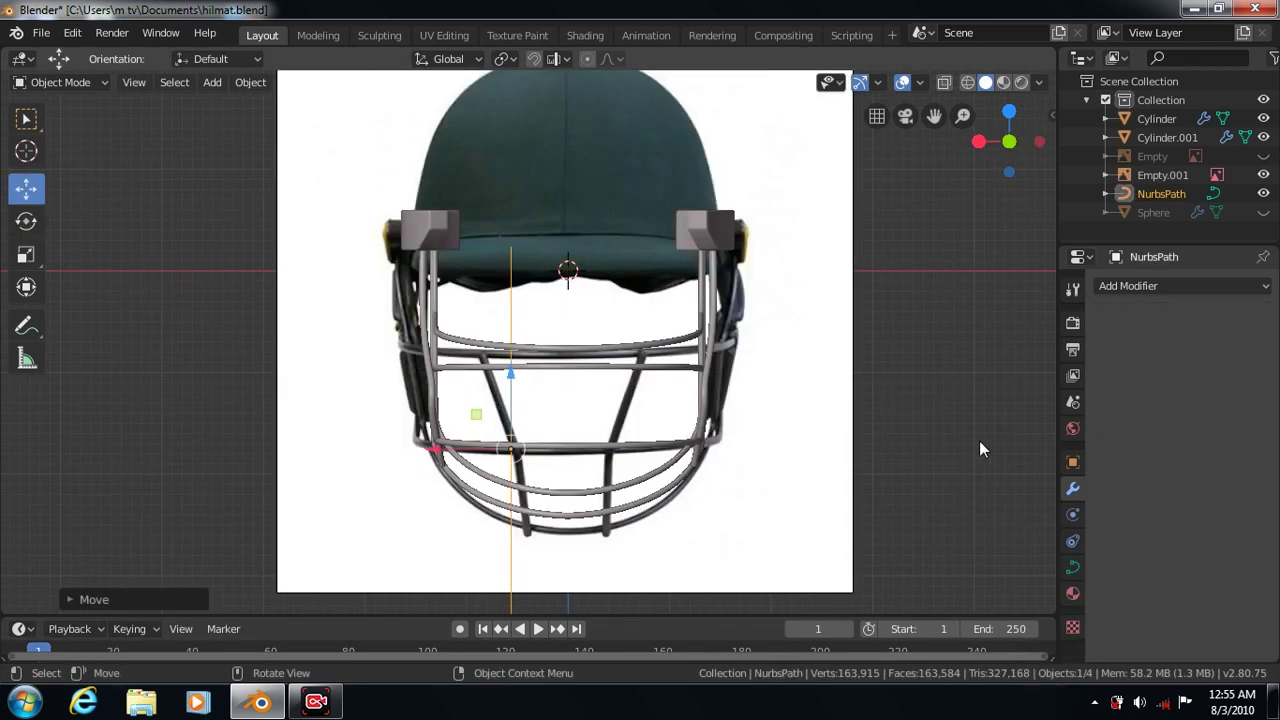
key("Tab")
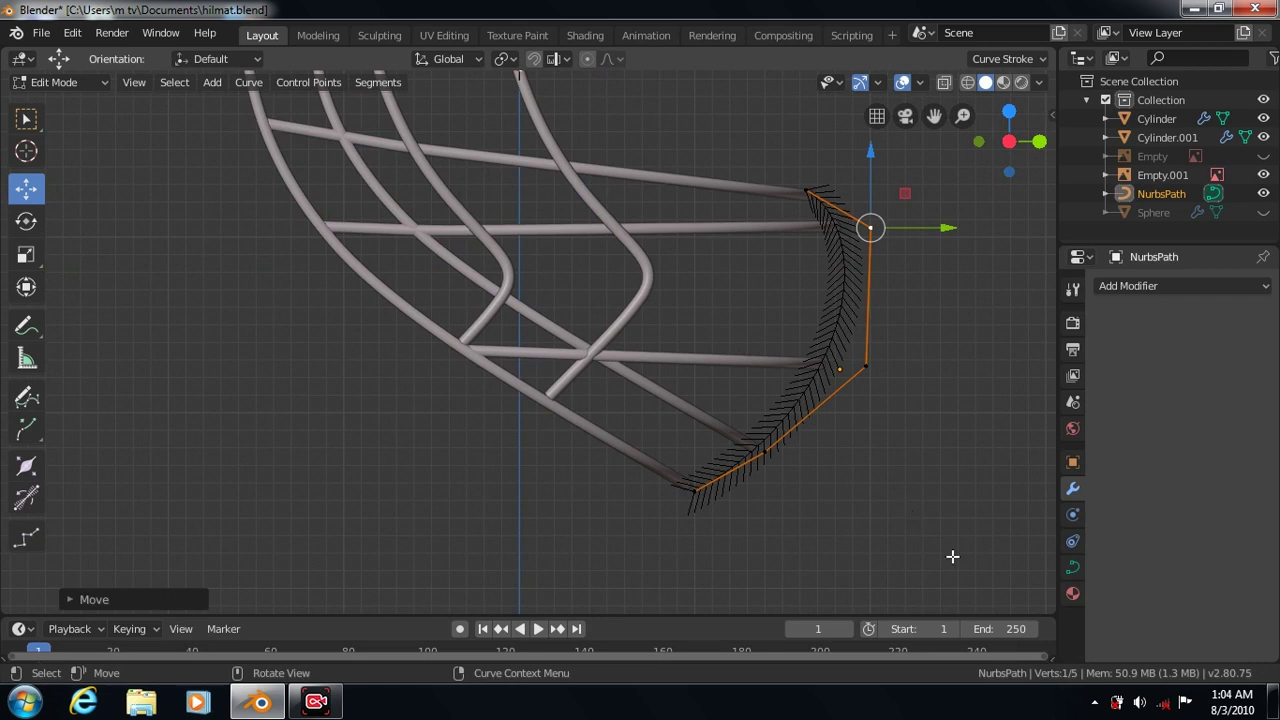
In Back view, slide the path's lower and upper points along X onto the diagonal bar
left_click(700, 498)
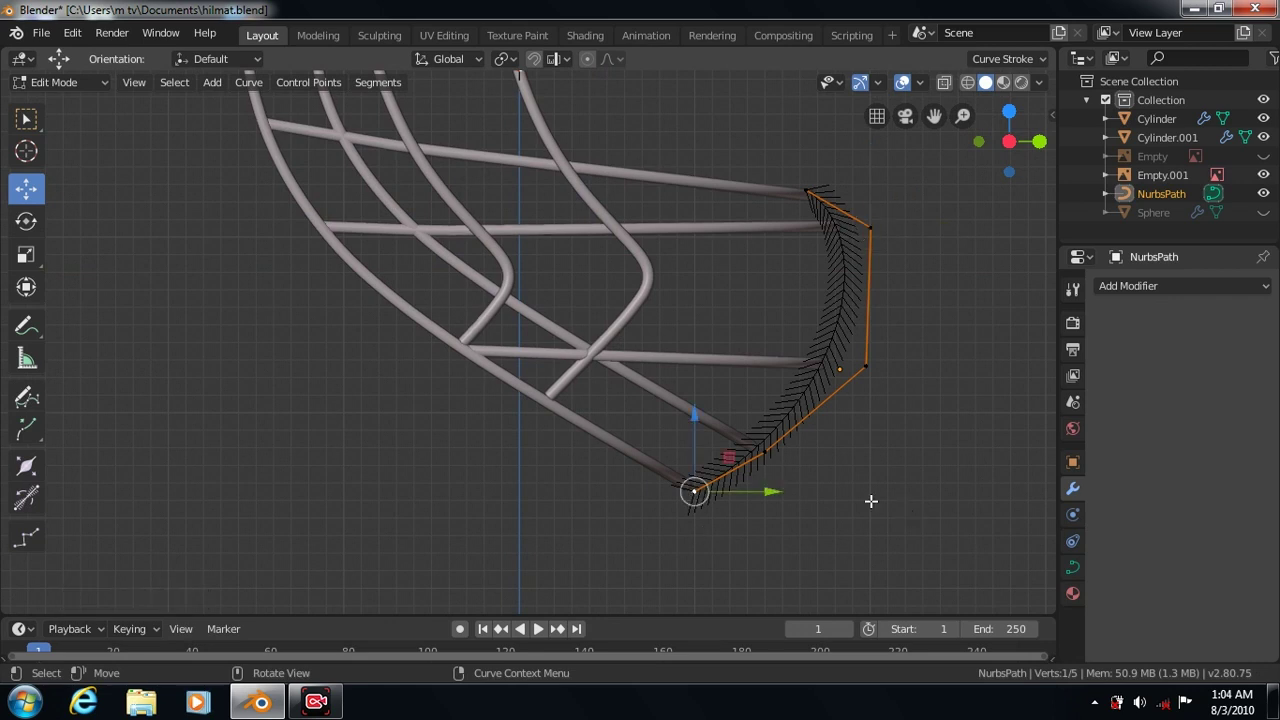
key("Tab")
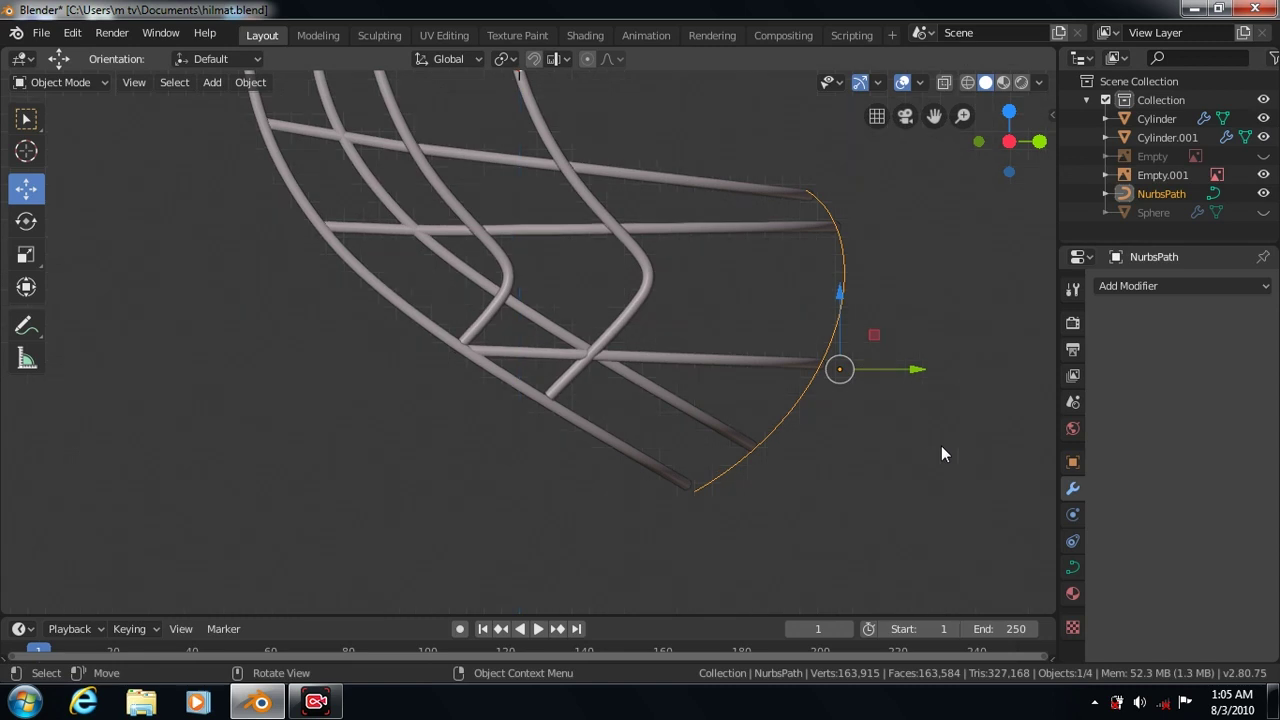
key("ctrl+KP_1")
key("Tab")
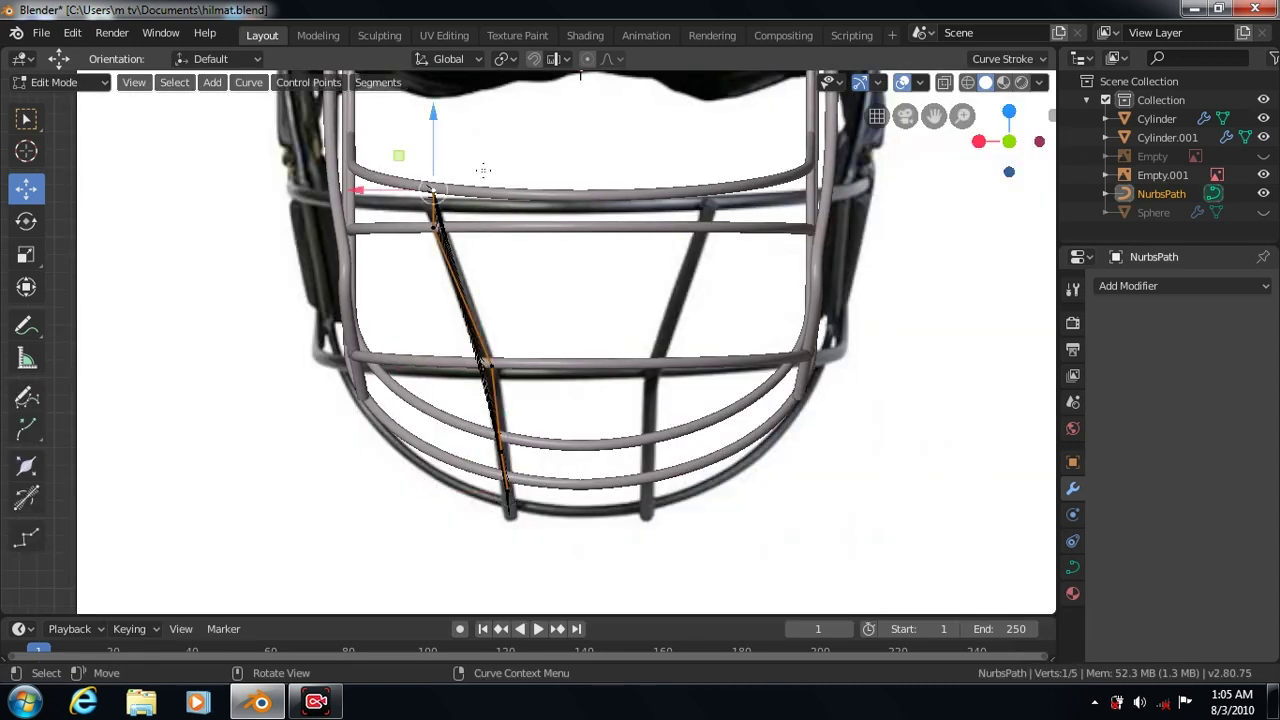
left_click_drag(360, 190, 357, 194)
left_click(484, 362)
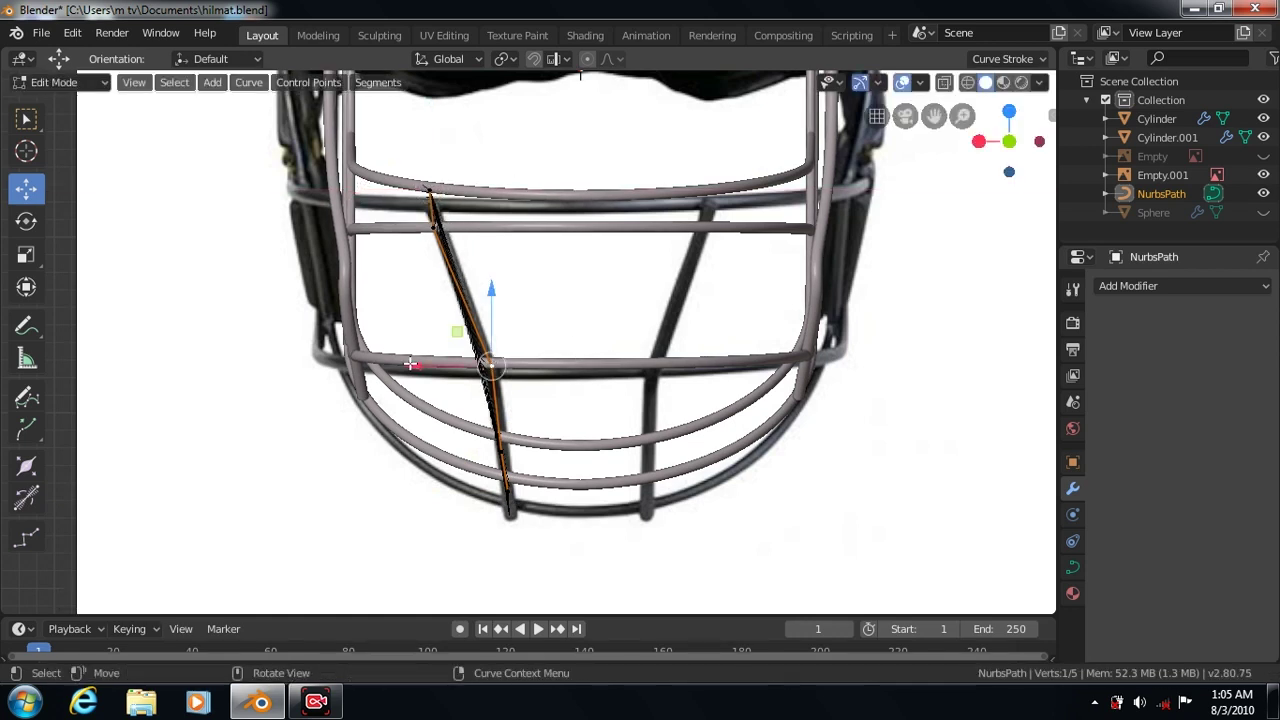
left_click_drag(411, 365, 437, 366)
left_click(435, 227)
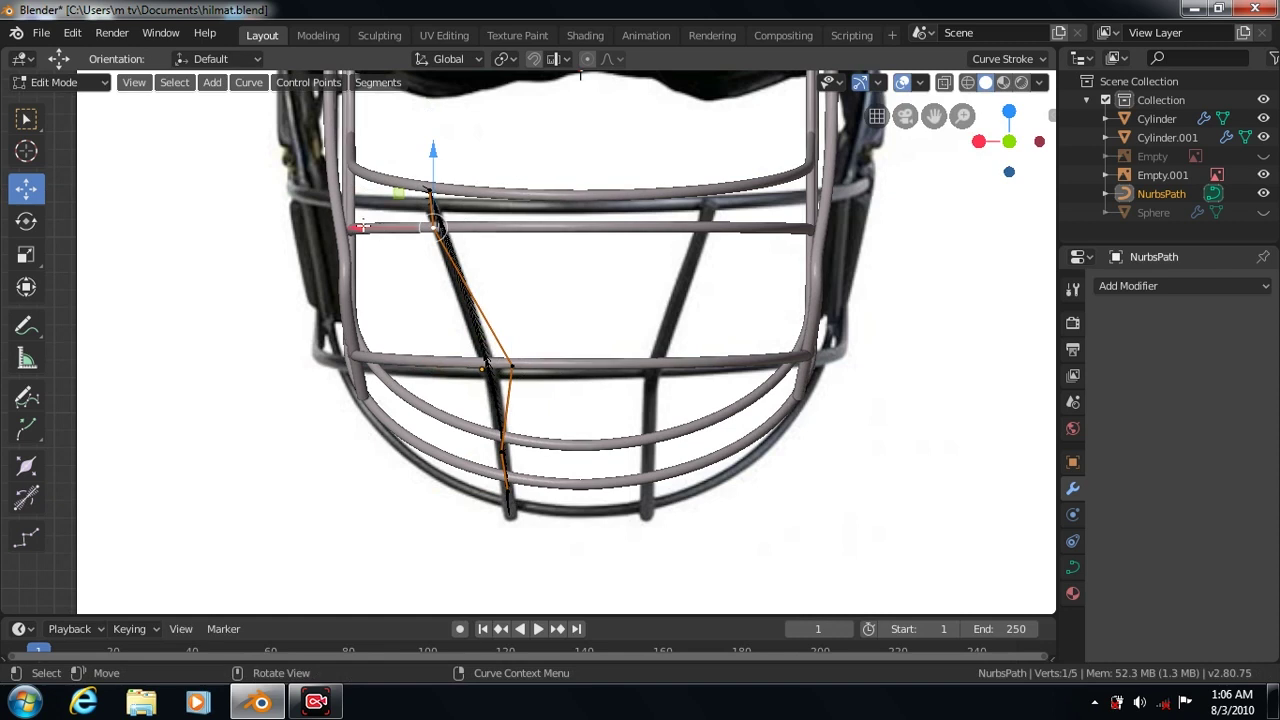
left_click_drag(371, 225, 351, 230)
left_click_drag(564, 291, 565, 292)
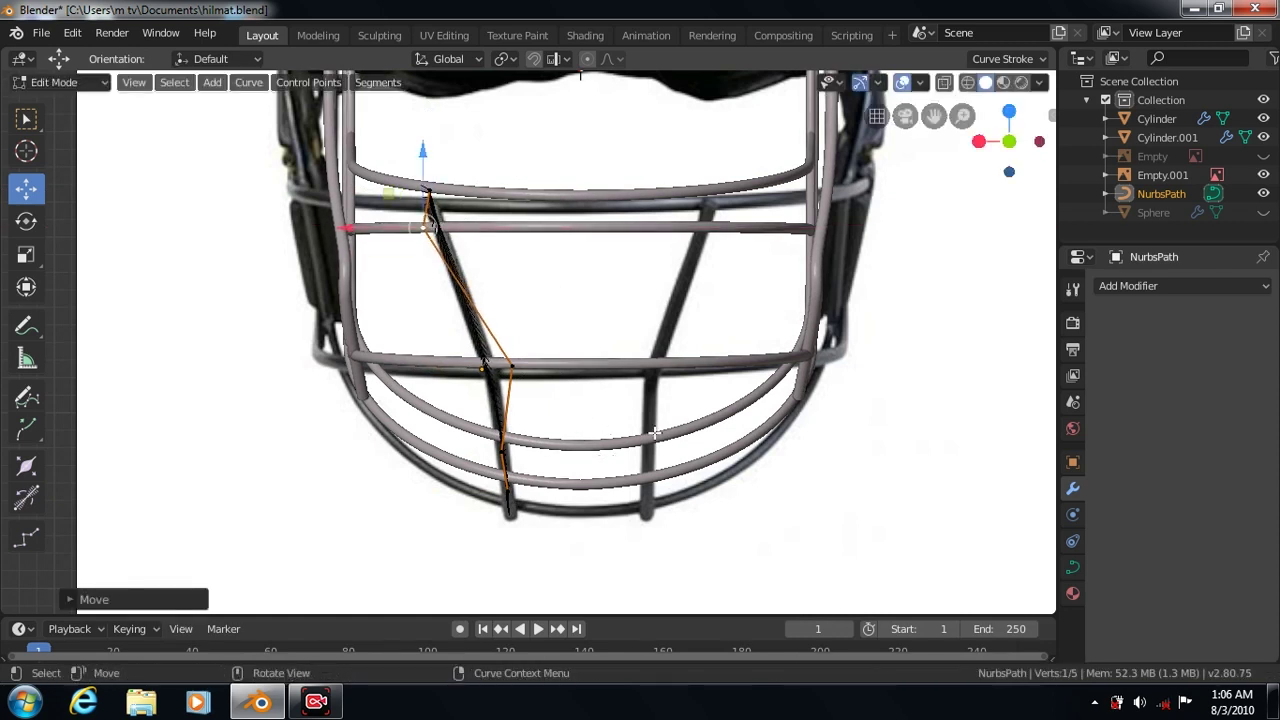
key("Tab")
scroll(946, 532, "down", 3)
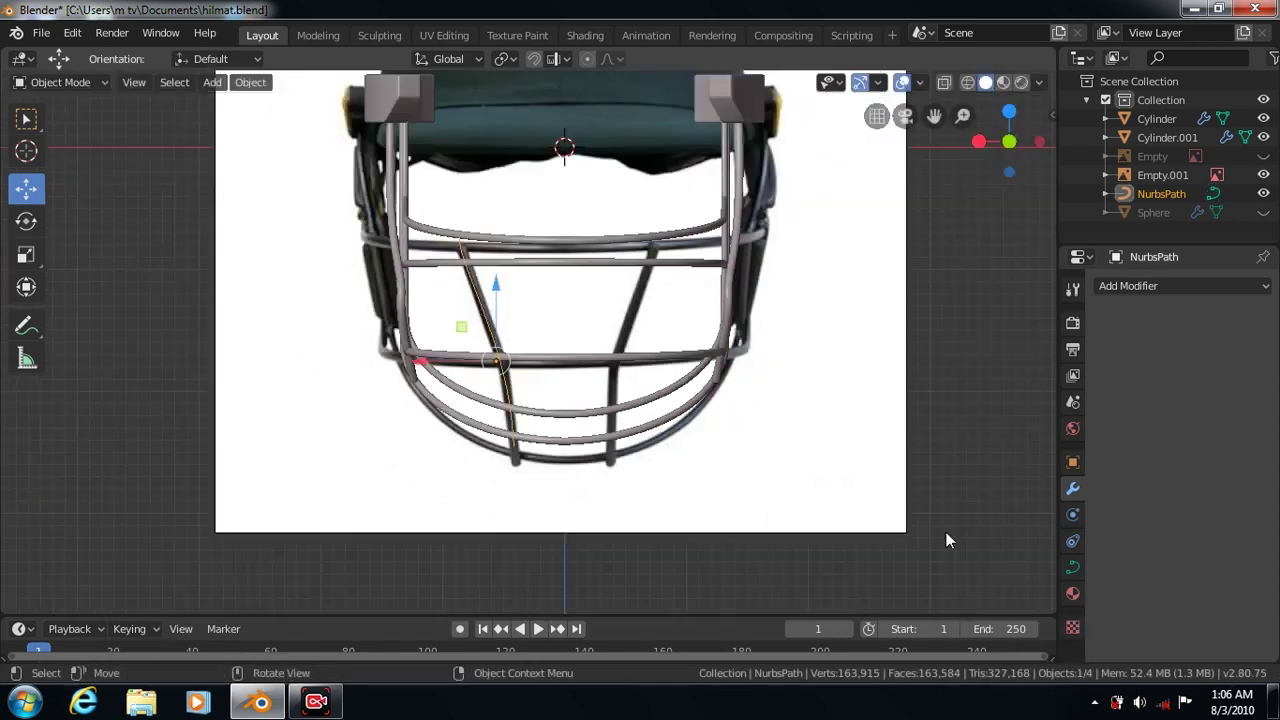
Hide the front reference image and add a new cylinder at the 3D cursor
left_click(1263, 174)
left_click(211, 84)
mouse_move(236, 104)
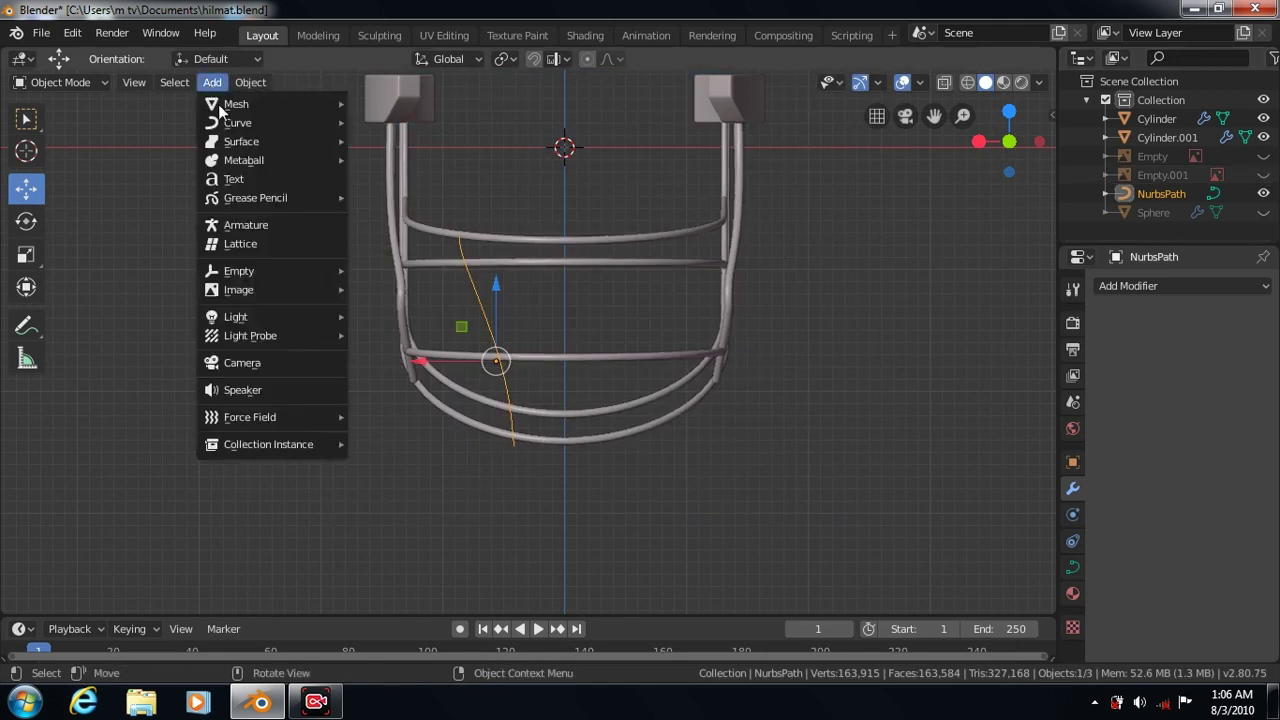
left_click(393, 200)
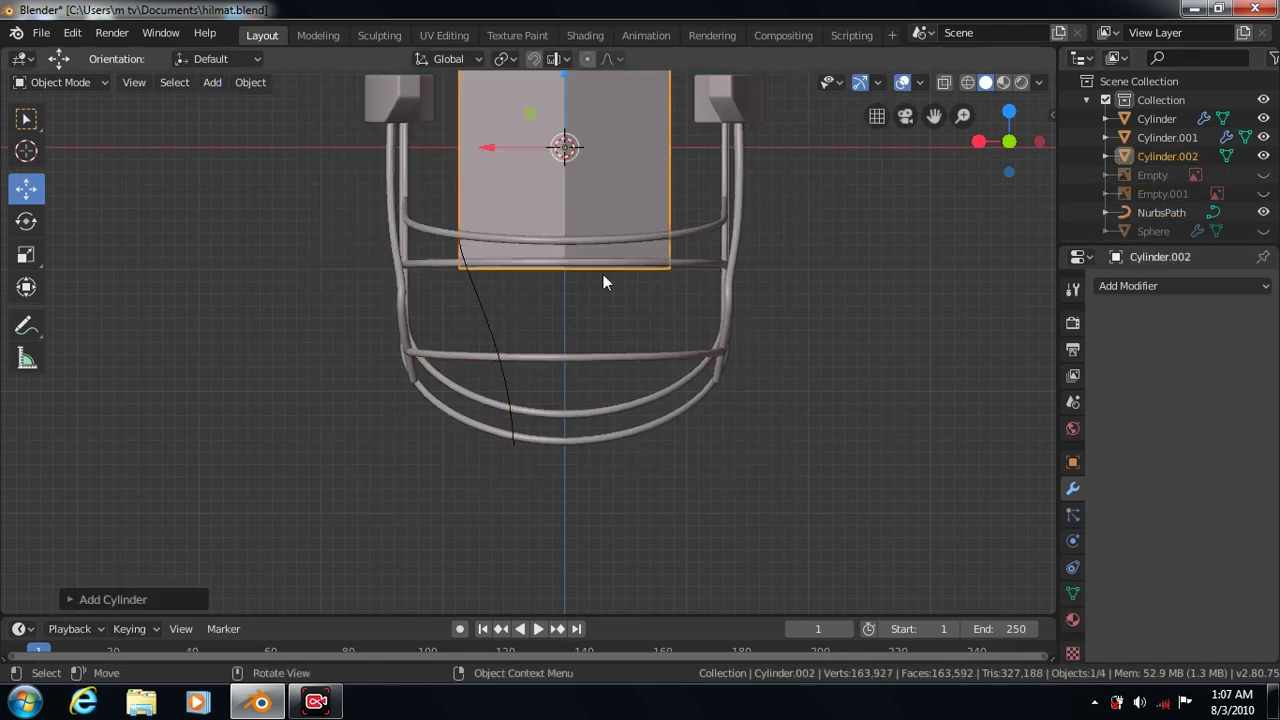
left_click(70, 600)
Give the new thin bar a Curve modifier bending it along NurbsPath
left_click(72, 343)
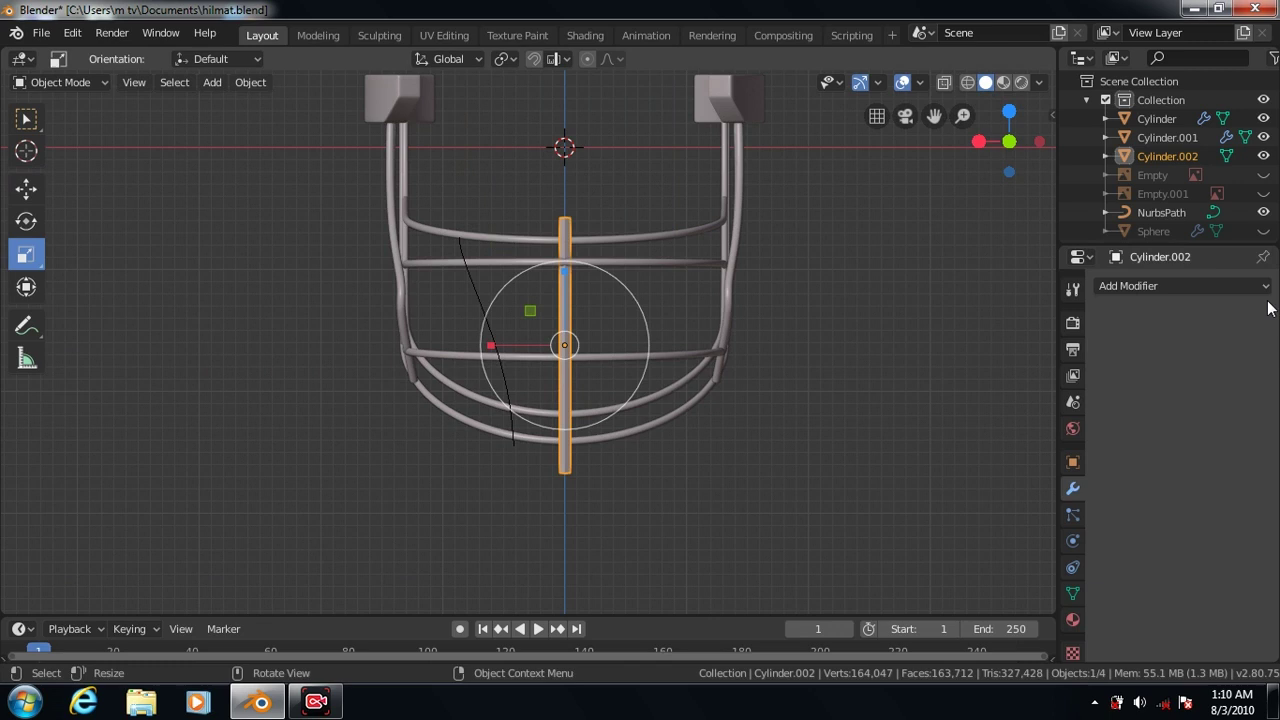
left_click(1180, 286)
left_click(1026, 369)
left_click(1170, 389)
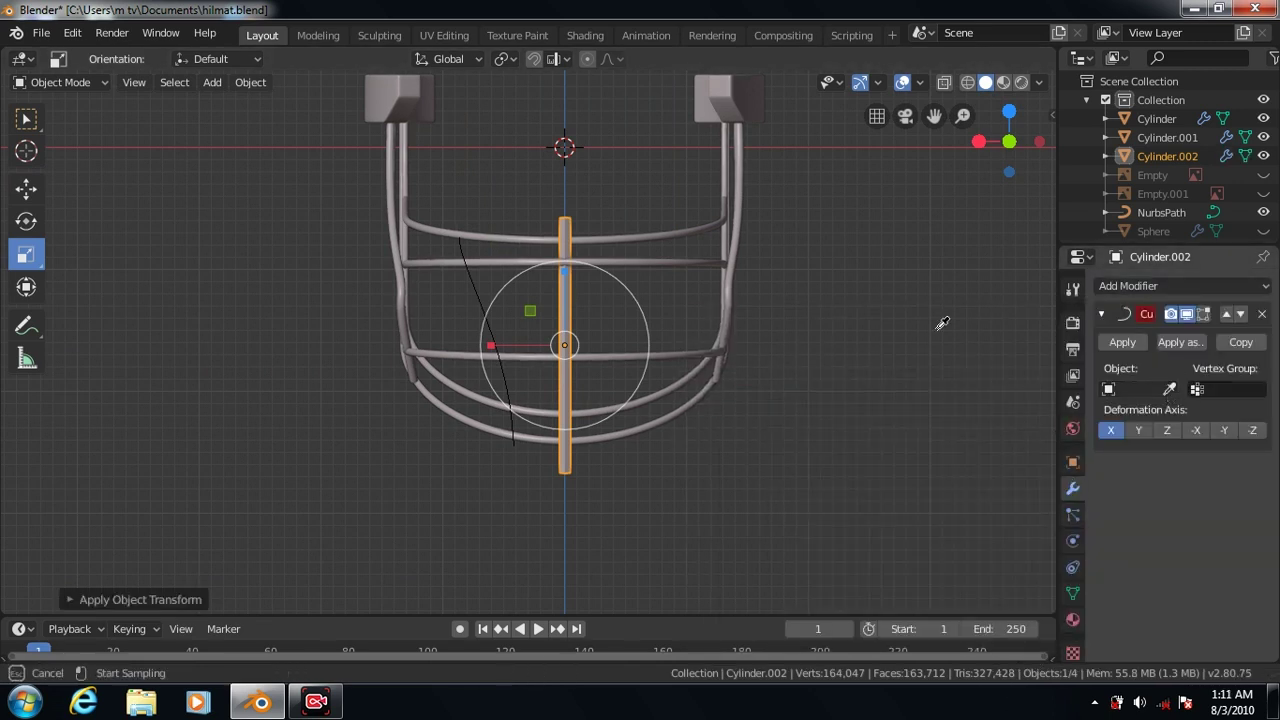
left_click(466, 244)
In Right view, move the bent bar to the front of the grille
key("KP_3")
left_click(26, 188)
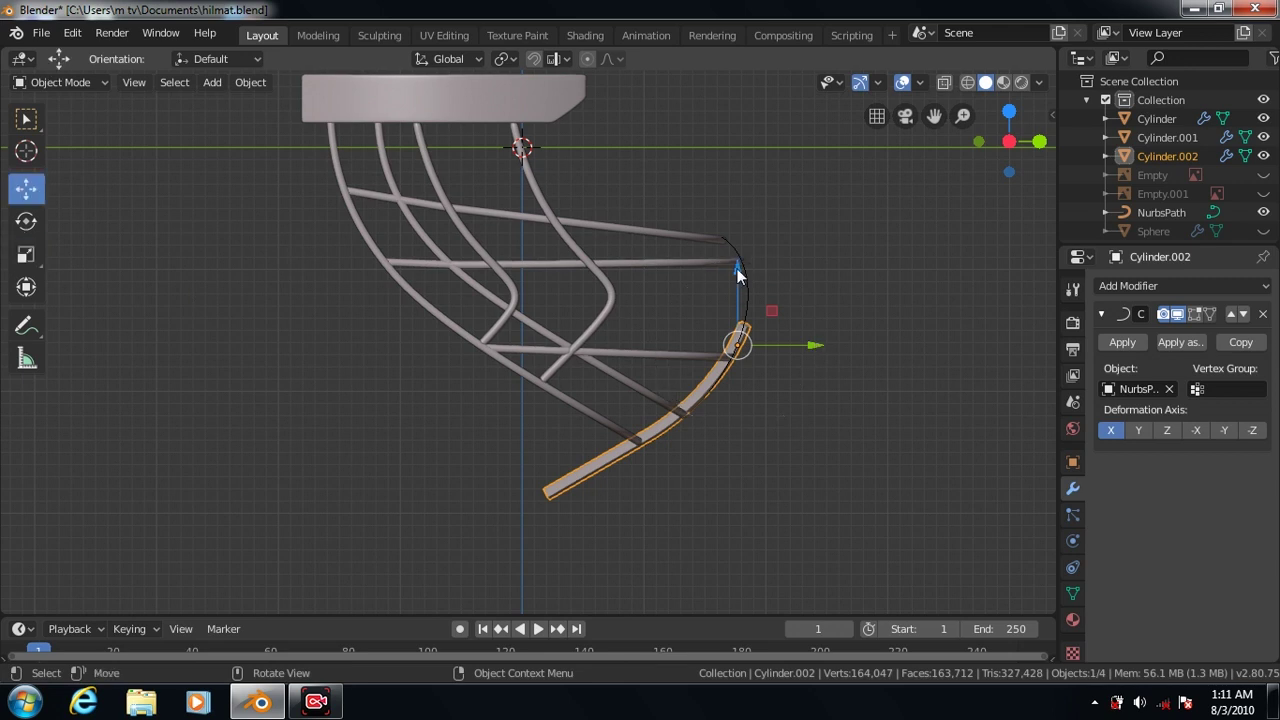
left_click_drag(736, 268, 735, 228)
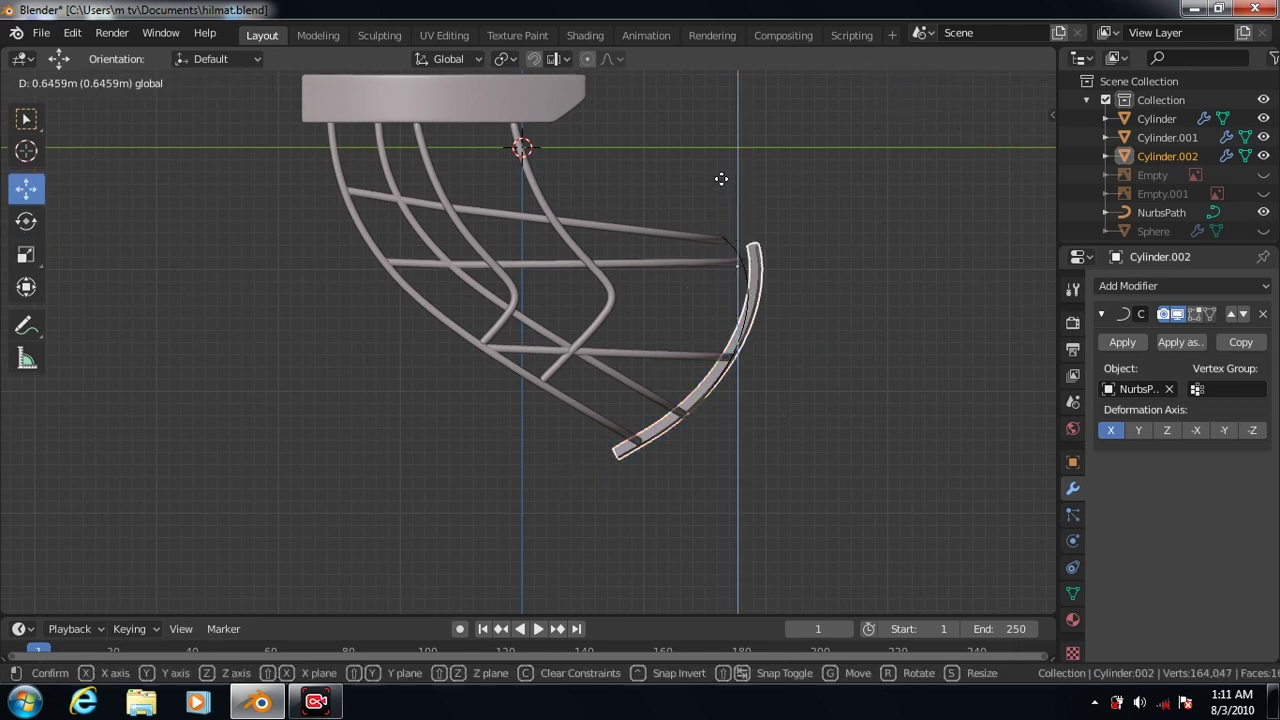
left_click_drag(736, 173, 736, 166)
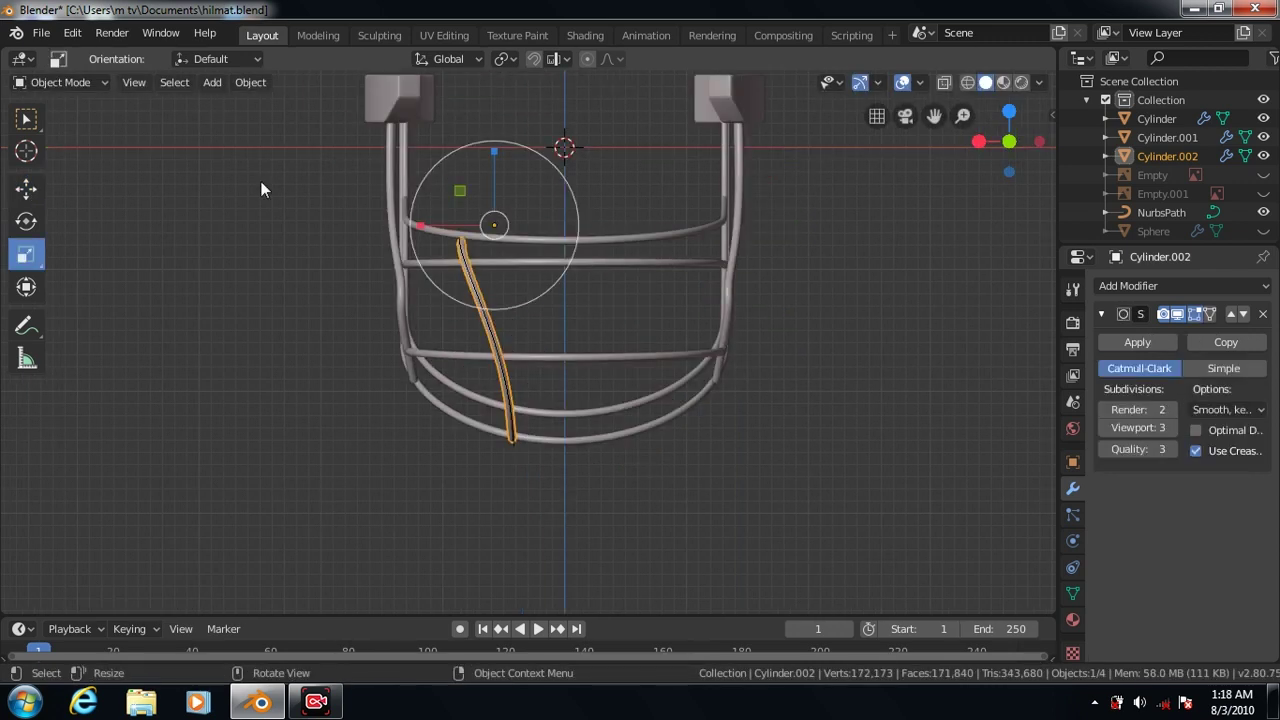
Set the bar's origin to the 3D cursor and add a Mirror modifier
left_click(250, 82)
mouse_move(279, 122)
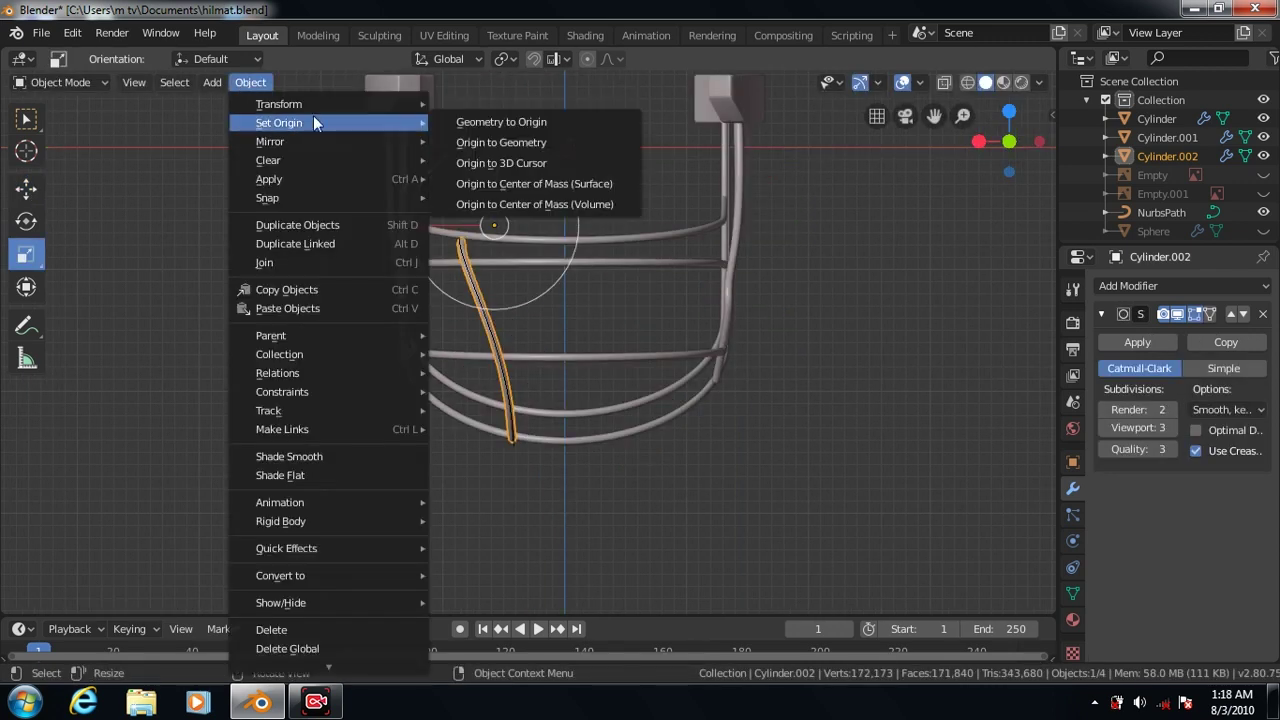
left_click(490, 163)
left_click(1150, 286)
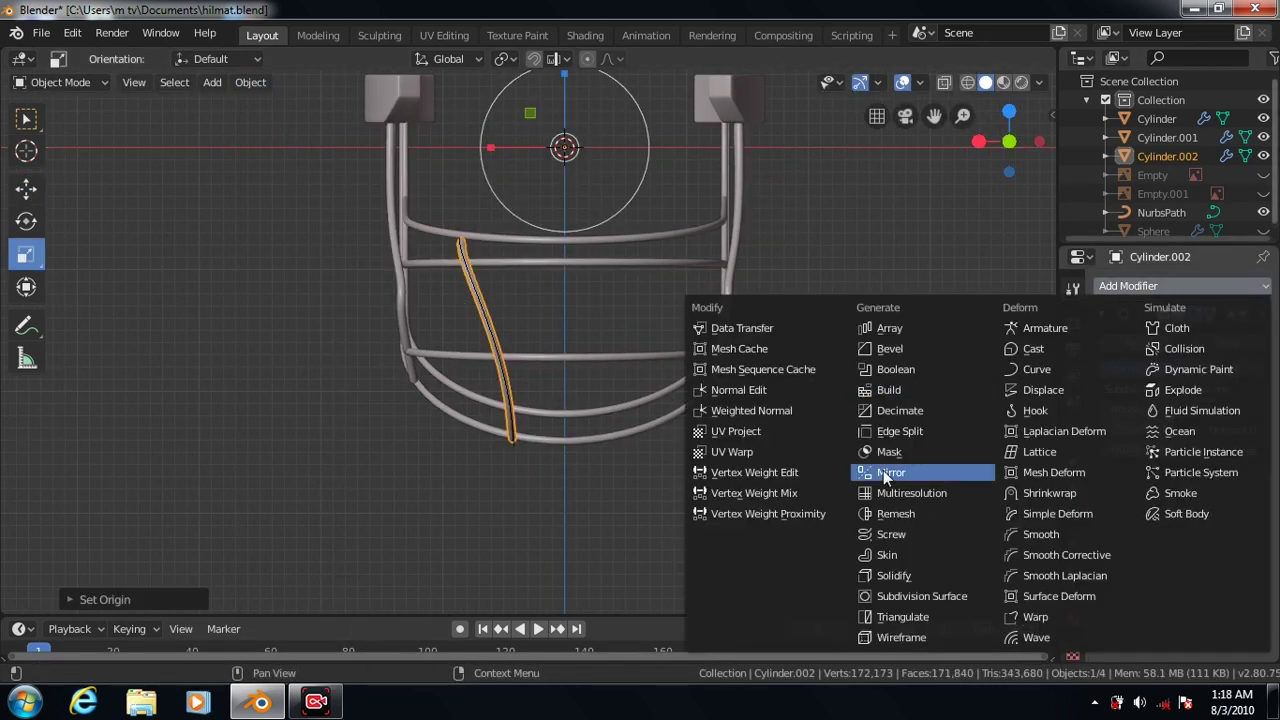
left_click(885, 472)
Join the diagonal bar into the grille cage Cylinder.001
left_click(883, 528)
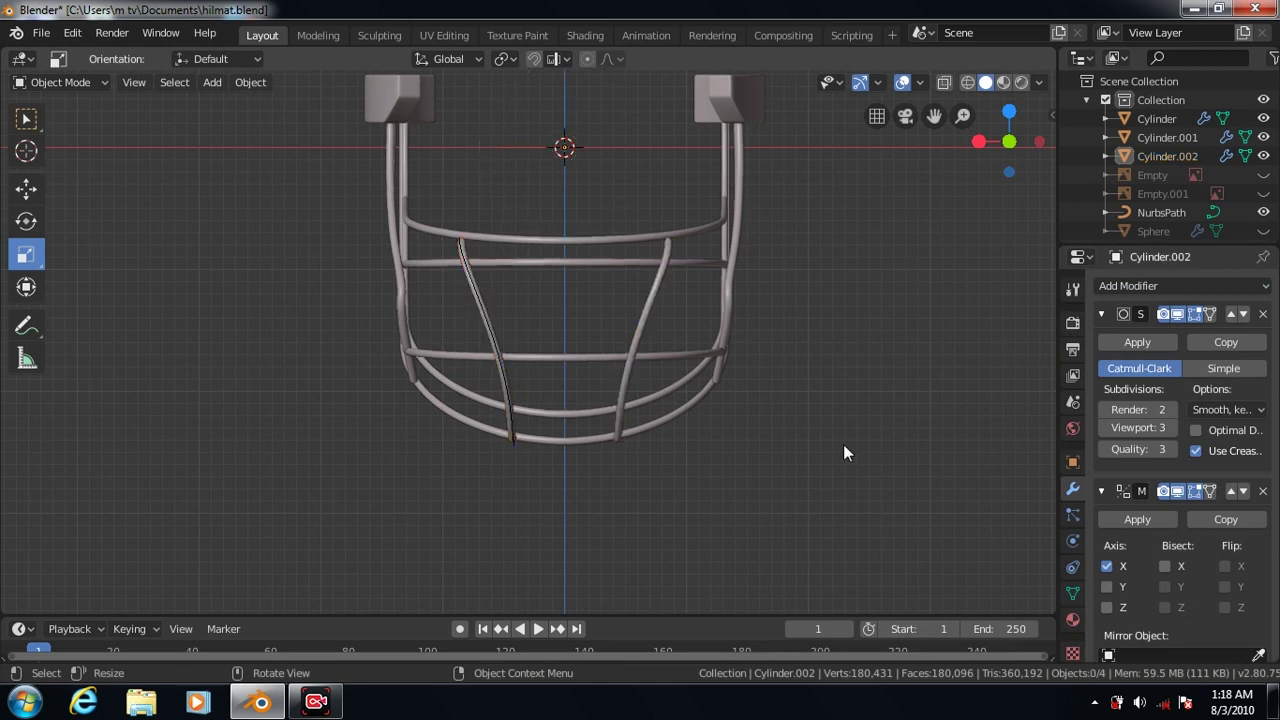
left_click(624, 386)
left_click(722, 330, "shift")
key("ctrl+j")
left_click(518, 453)
left_click(513, 444)
Delete the NurbsPath curve from the outliner
left_click(1160, 193)
right_click(1160, 193)
left_click(1133, 192)
scroll(862, 421, "down", 2)
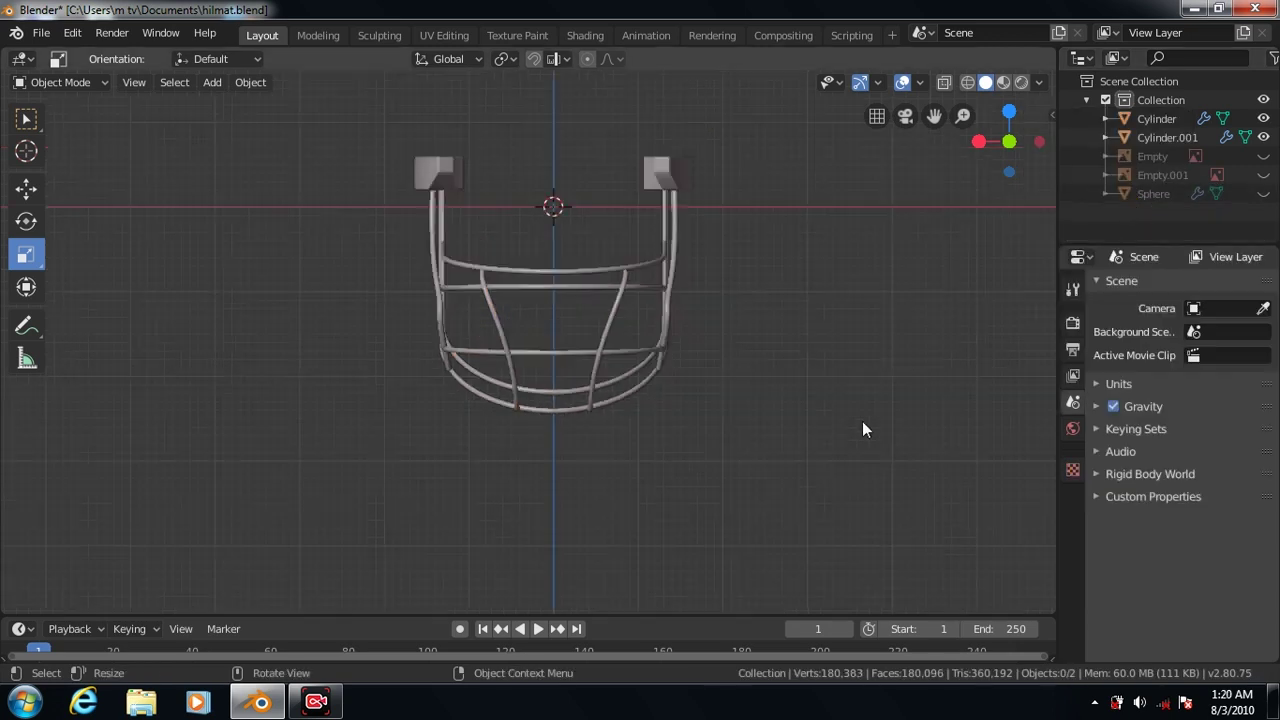
Show the helmet shell and orbit through numpad views to compare it with the grille
left_click(1263, 193)
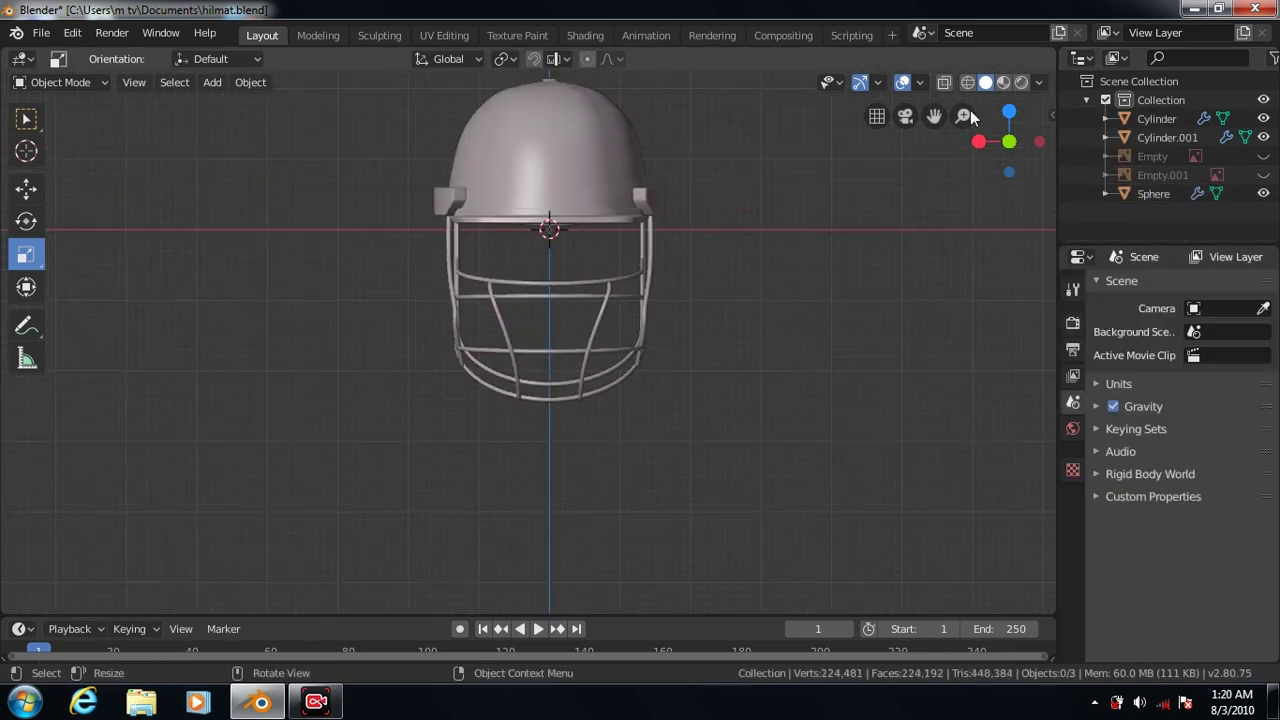
left_click_drag(933, 115, 930, 189)
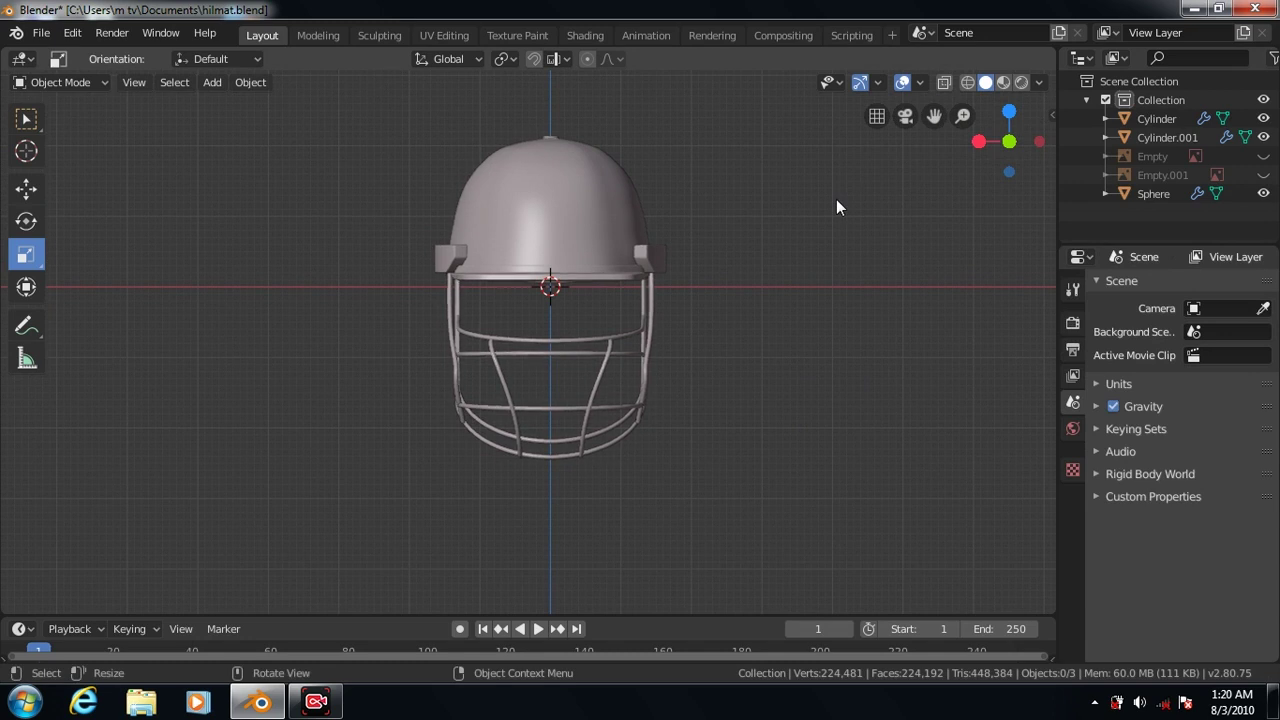
key("KP_8")
key("KP_6")
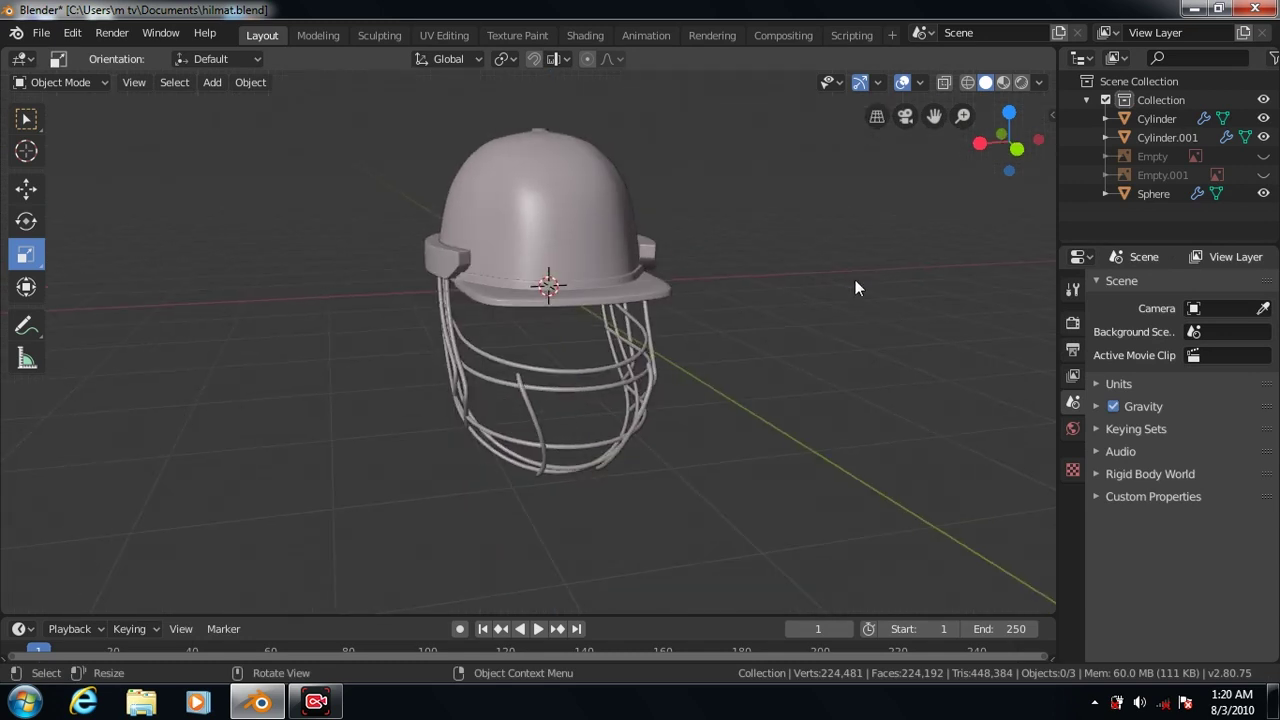
key("KP_3")
key("KP_8")
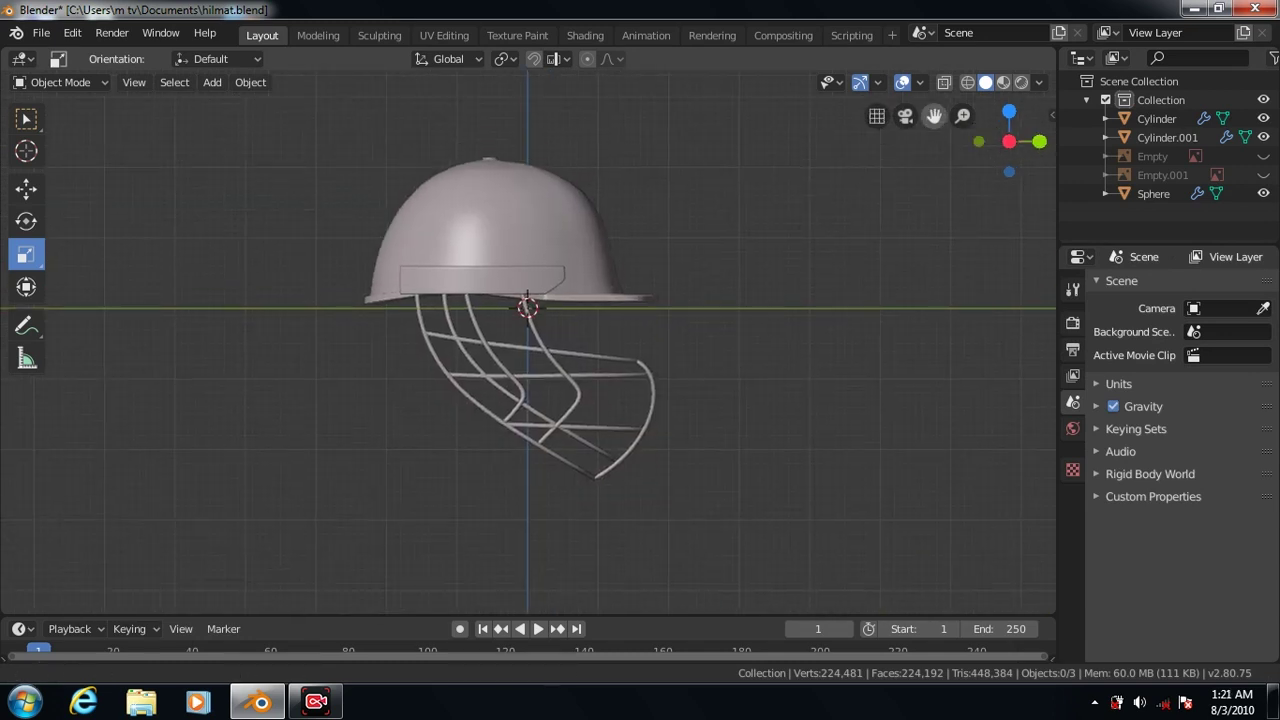
key("KP_8")
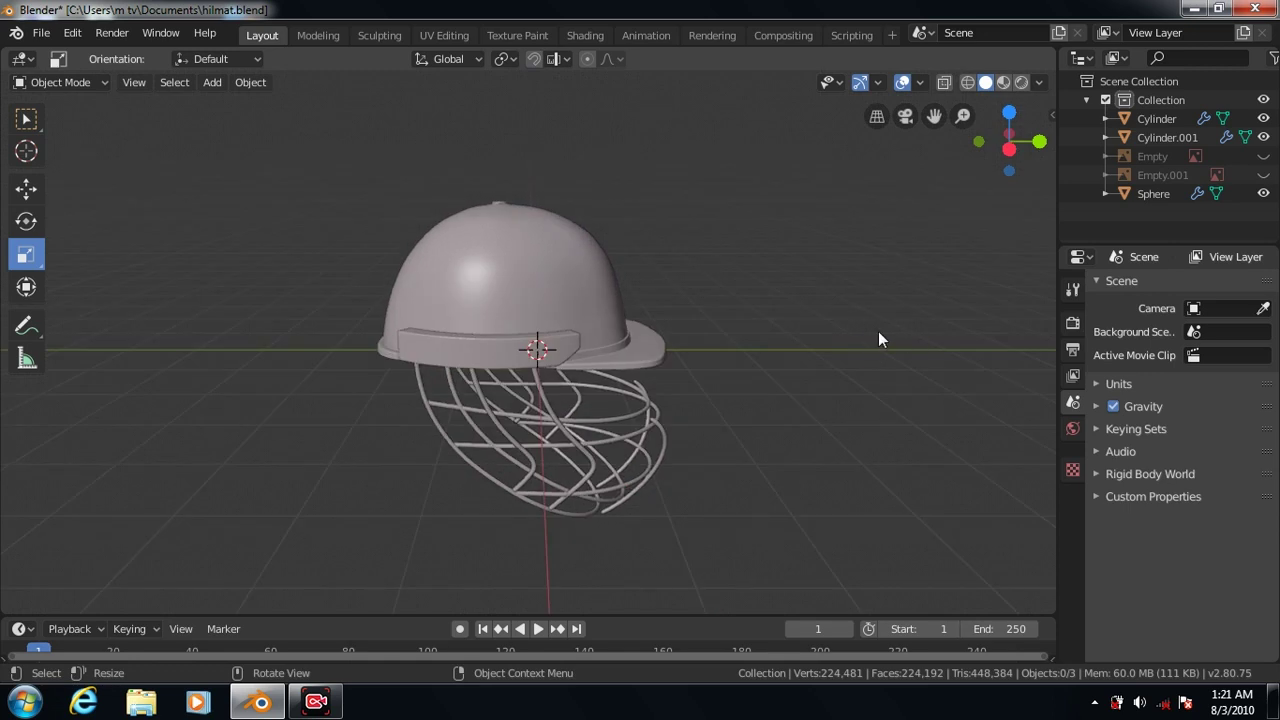
key("KP_4")
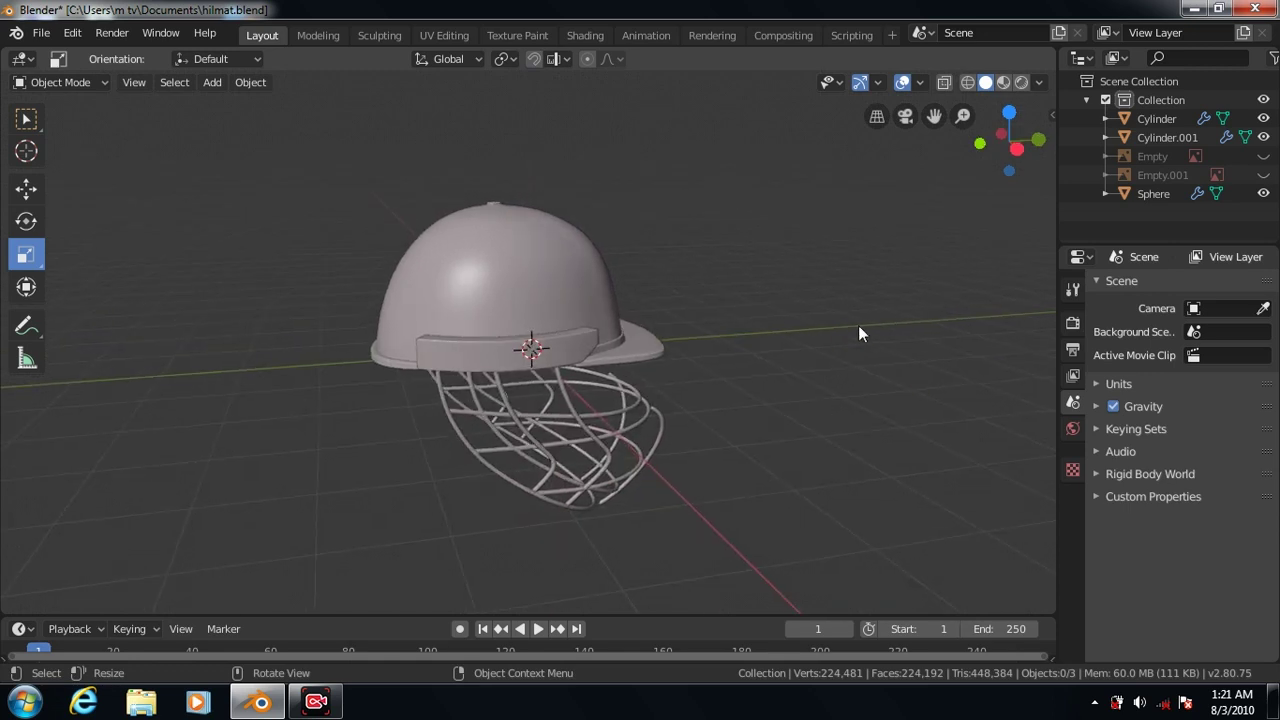
key("KP_3")
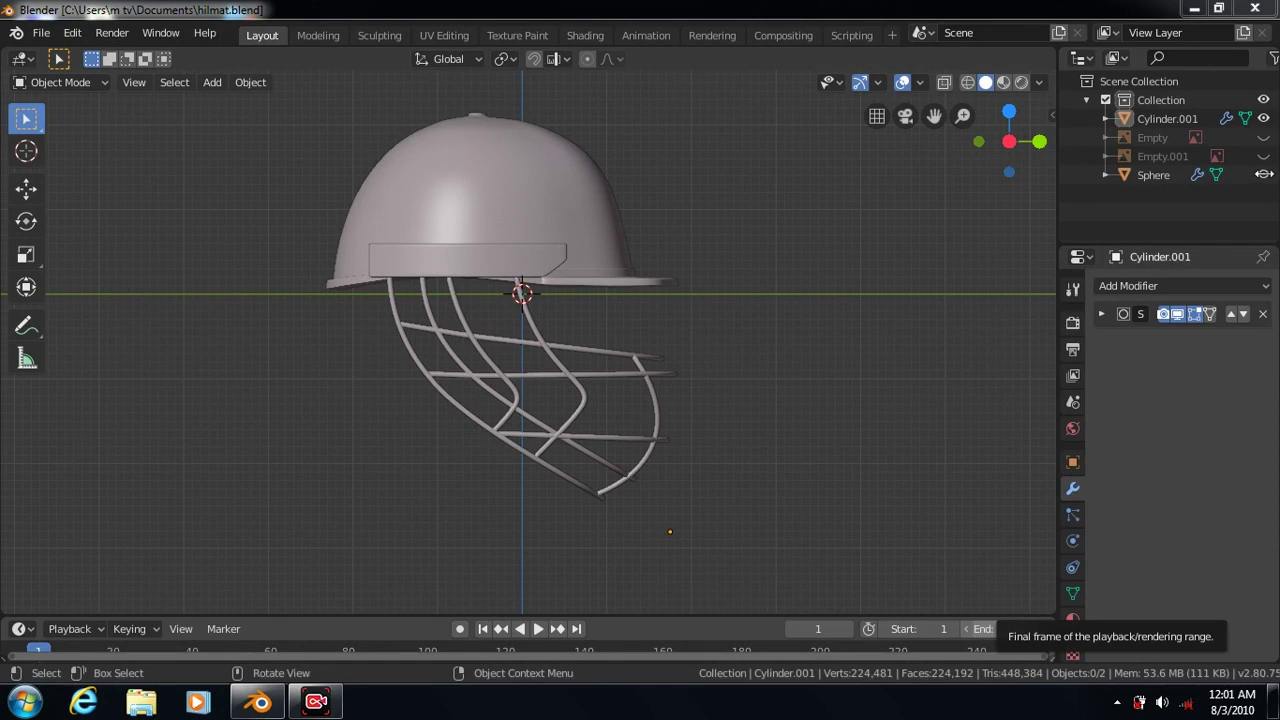
Hide the helmet shell and briefly toggle the reference images, leaving them hidden
left_click(1263, 175)
left_click(1263, 156)
left_click(1263, 156)
left_click(1263, 138)
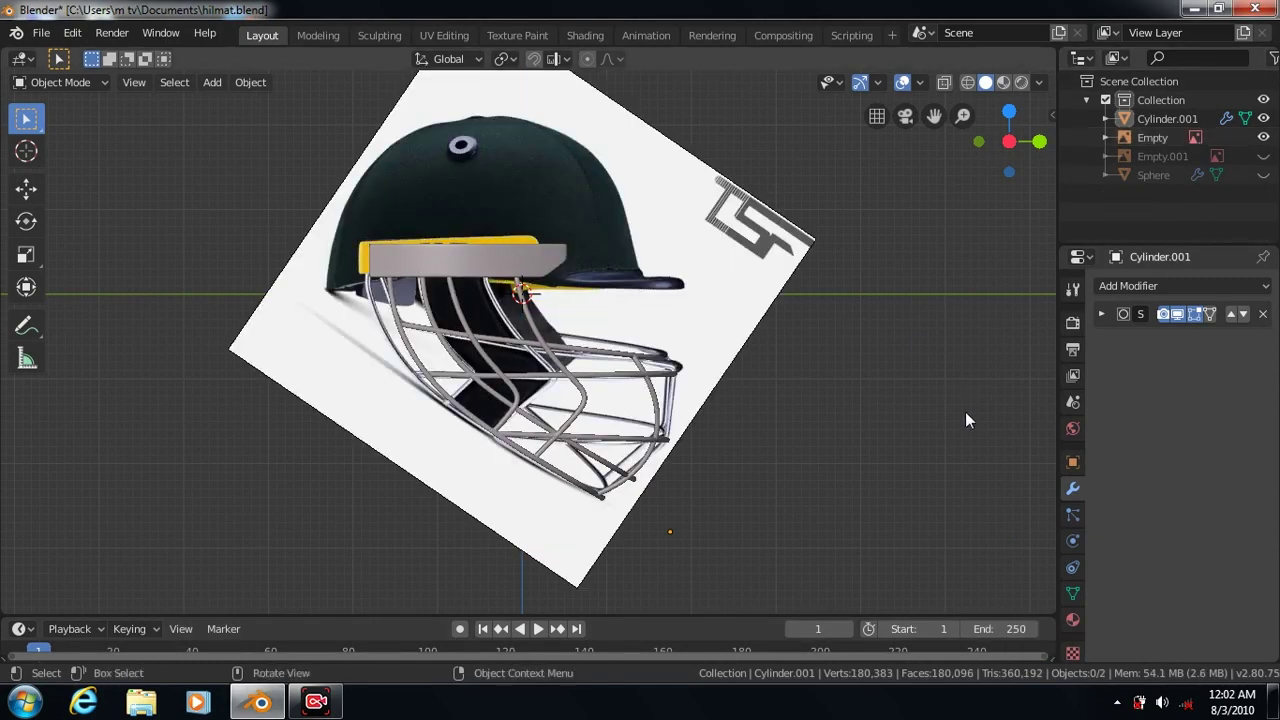
left_click(1263, 138)
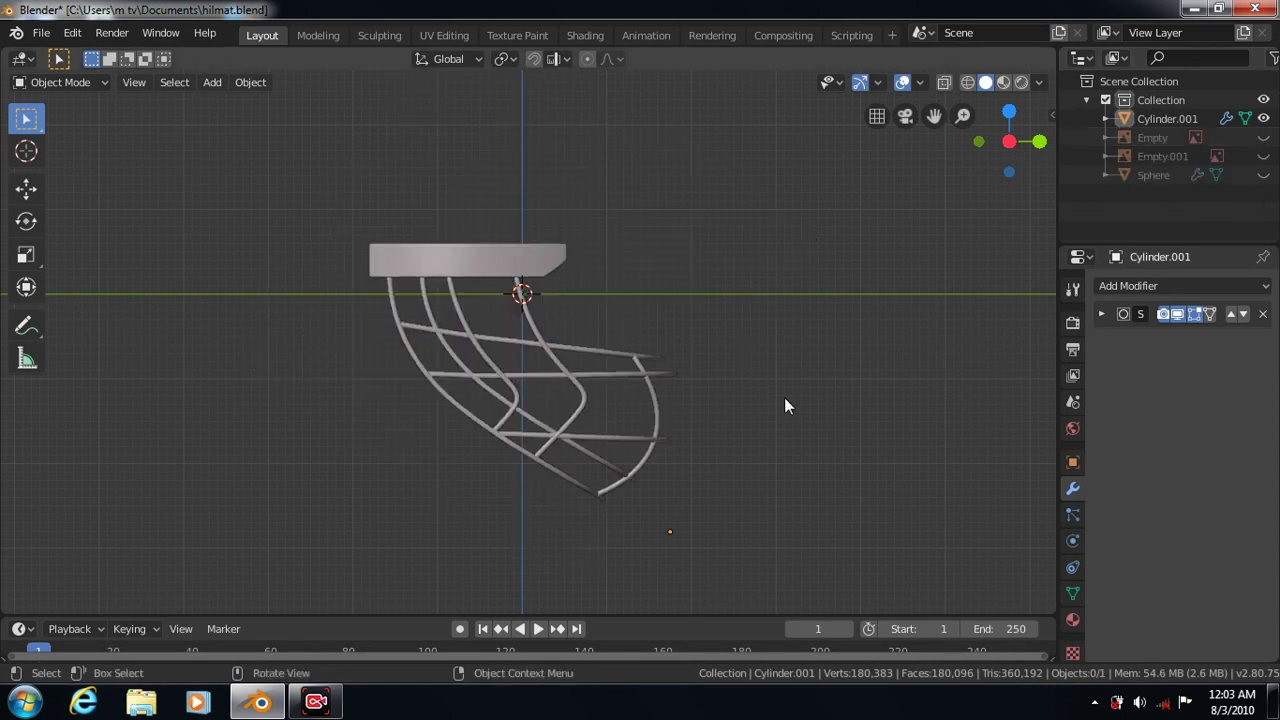
scroll(753, 410, "up", 2)
Add a cube, narrow it, and move it down below the top block toward the grille
left_click(211, 81)
mouse_move(236, 104)
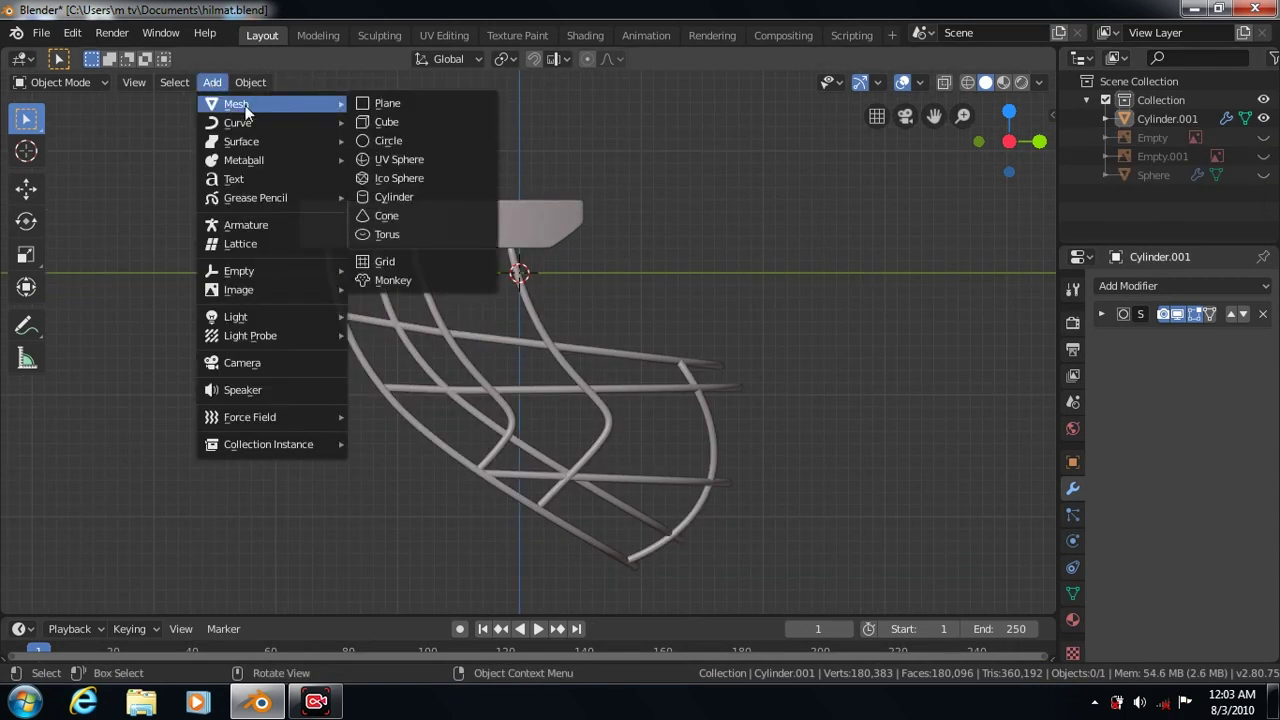
left_click(394, 123)
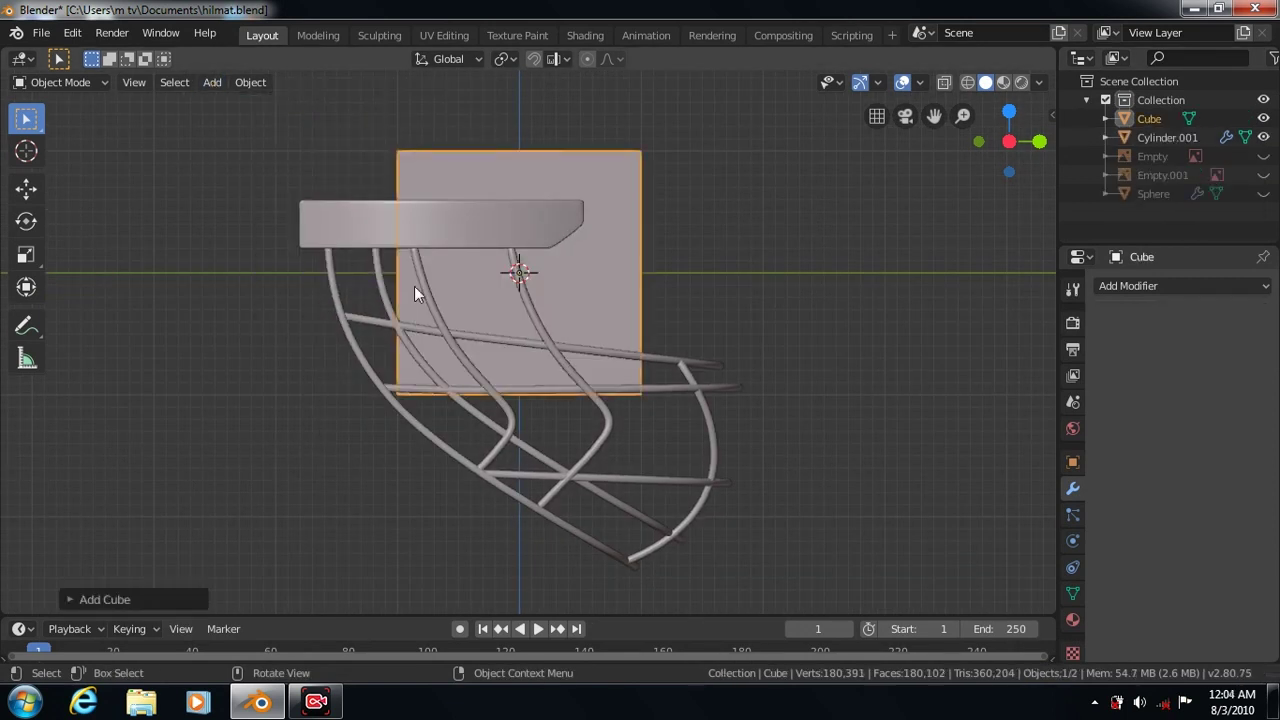
left_click(26, 256)
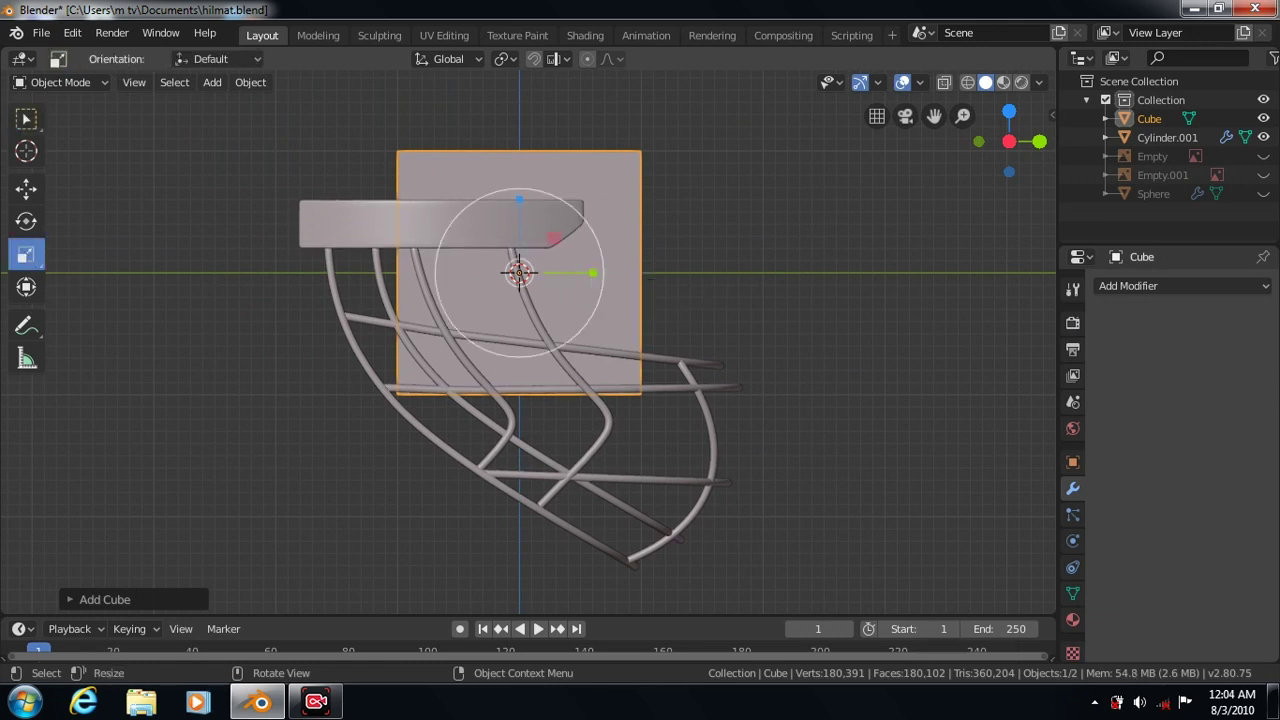
left_click_drag(593, 272, 562, 280)
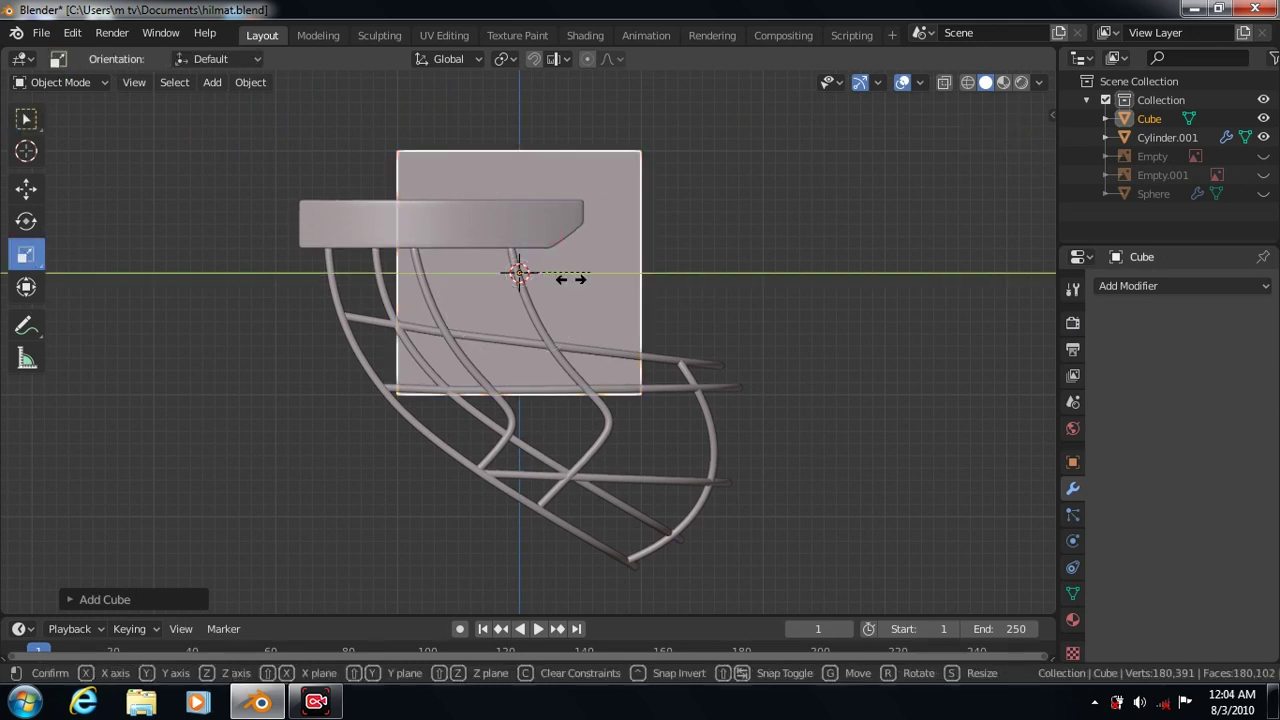
left_click(26, 188)
left_click_drag(518, 198, 516, 302)
left_click_drag(574, 371, 509, 373)
In front view, thin the cube along X and shift it 1.161 m over to the grille's side bars
left_click(26, 257)
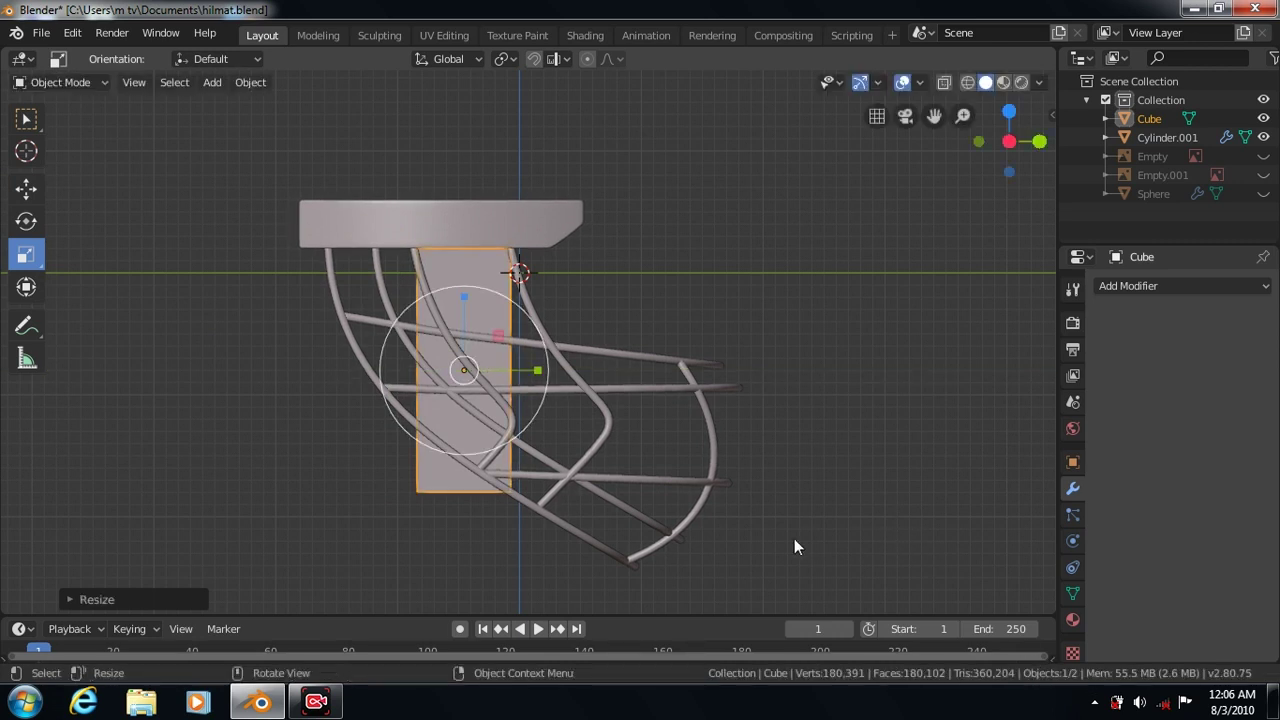
scroll(794, 538, "up", 3)
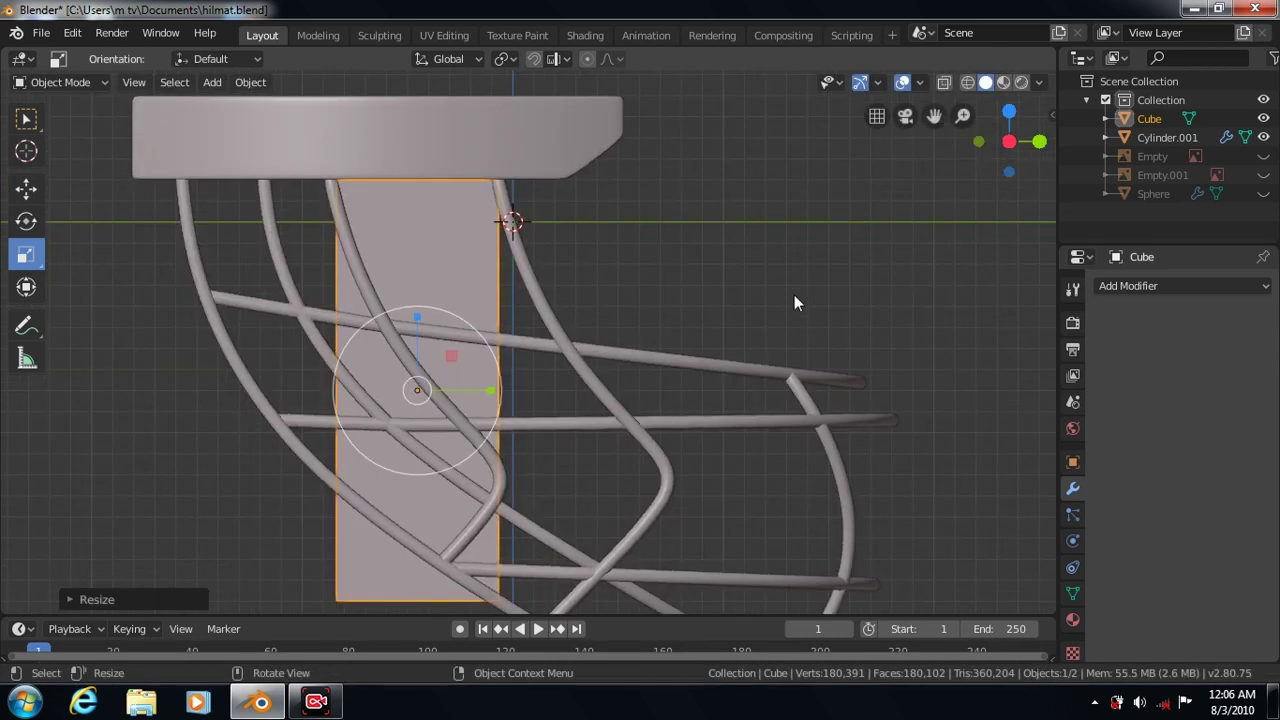
key("KP_1")
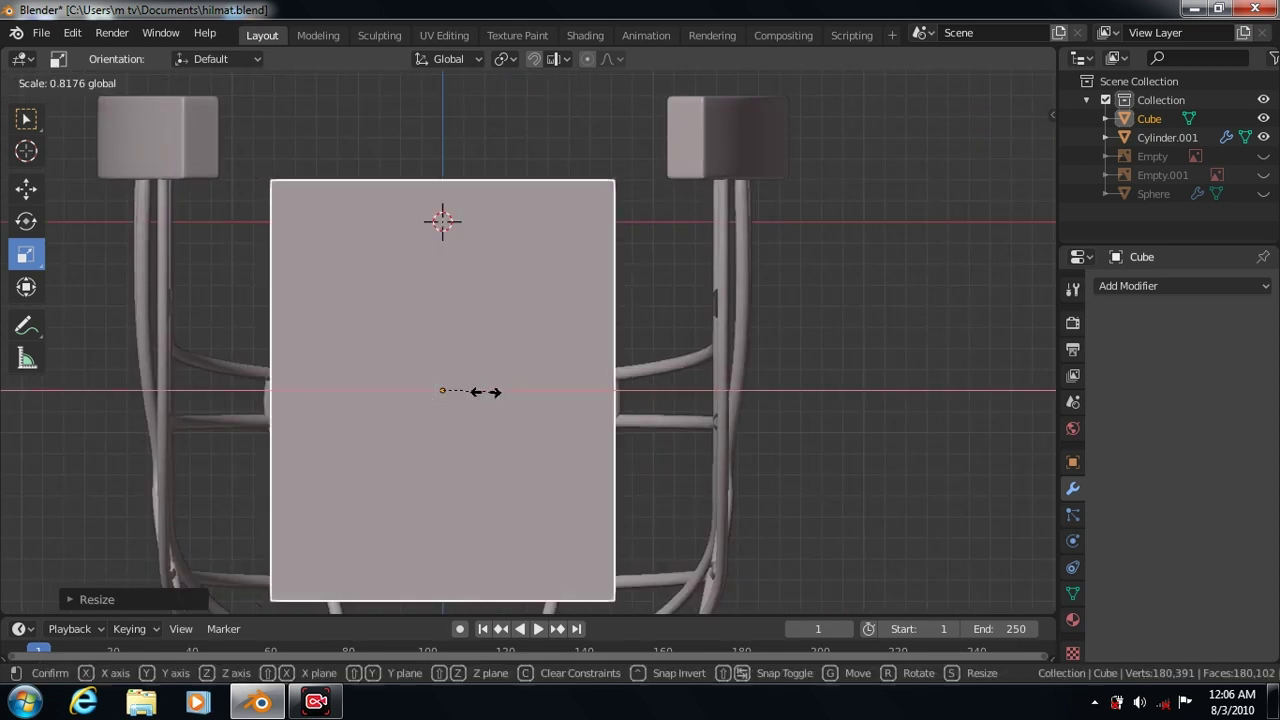
mouse_move(516, 397)
left_mouse_down()
mouse_move(452, 390)
mouse_move(777, 389)
left_mouse_up()
left_click(27, 189)
key("KP_3")
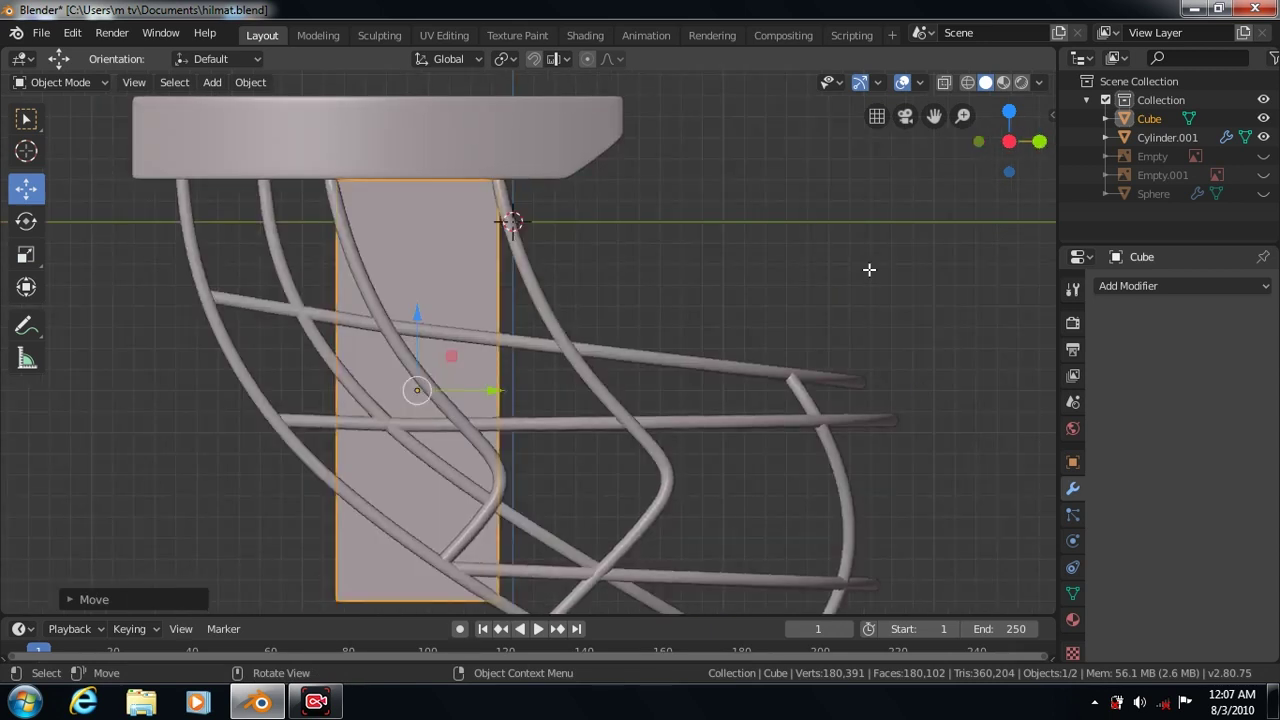
key("Tab")
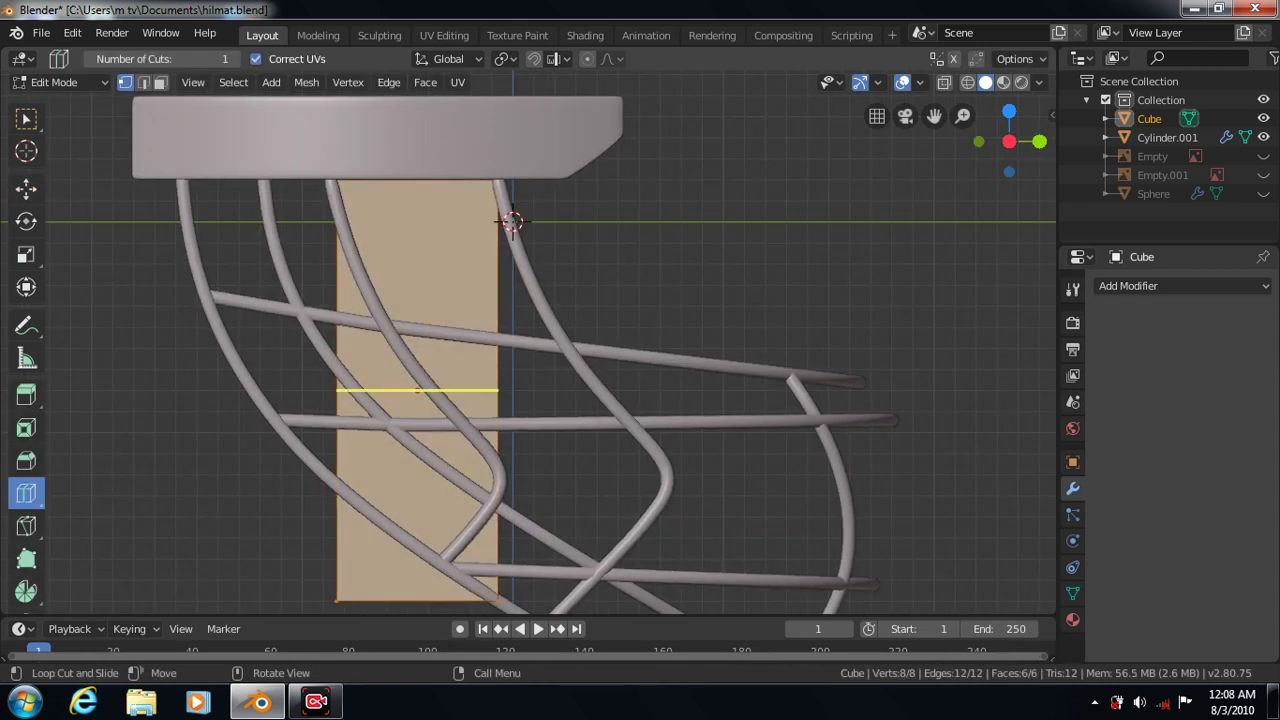
Add a horizontal loop cut across the block and slide the new edge 0.7699 m
left_click_drag(488, 392, 488, 425)
left_click_drag(488, 477, 672, 478)
left_click(26, 188)
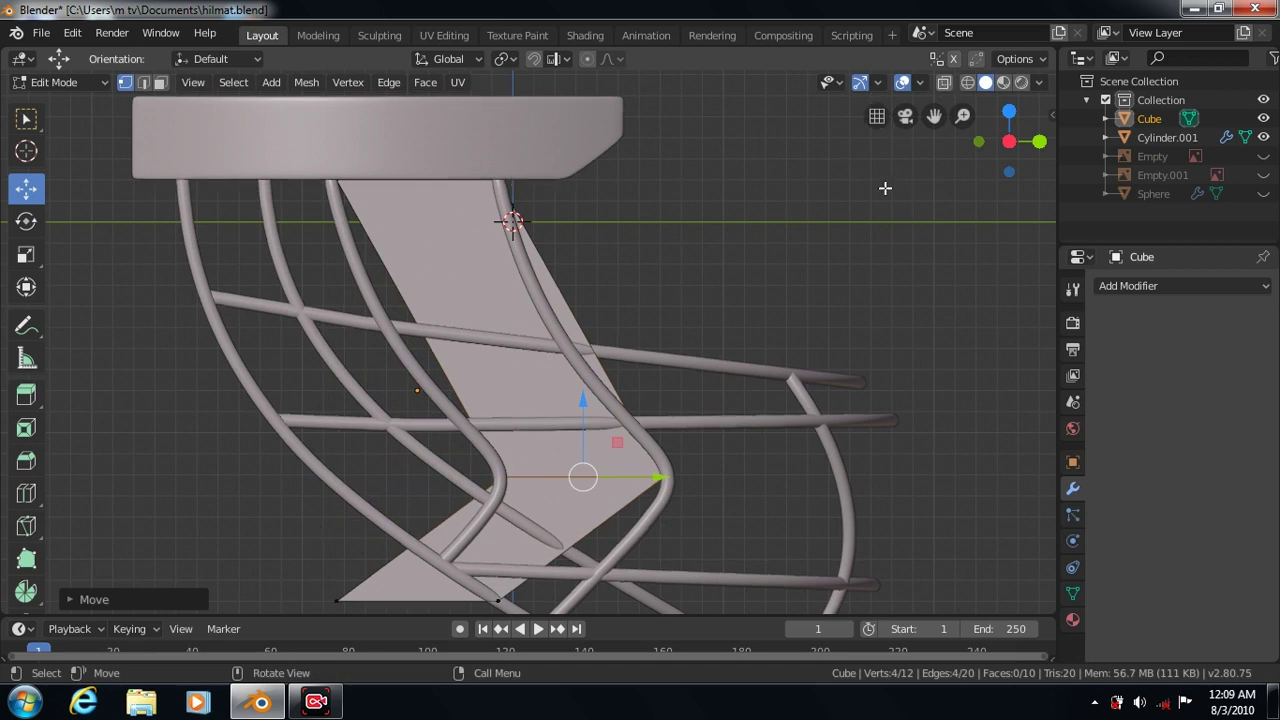
left_click_drag(933, 115, 929, 100)
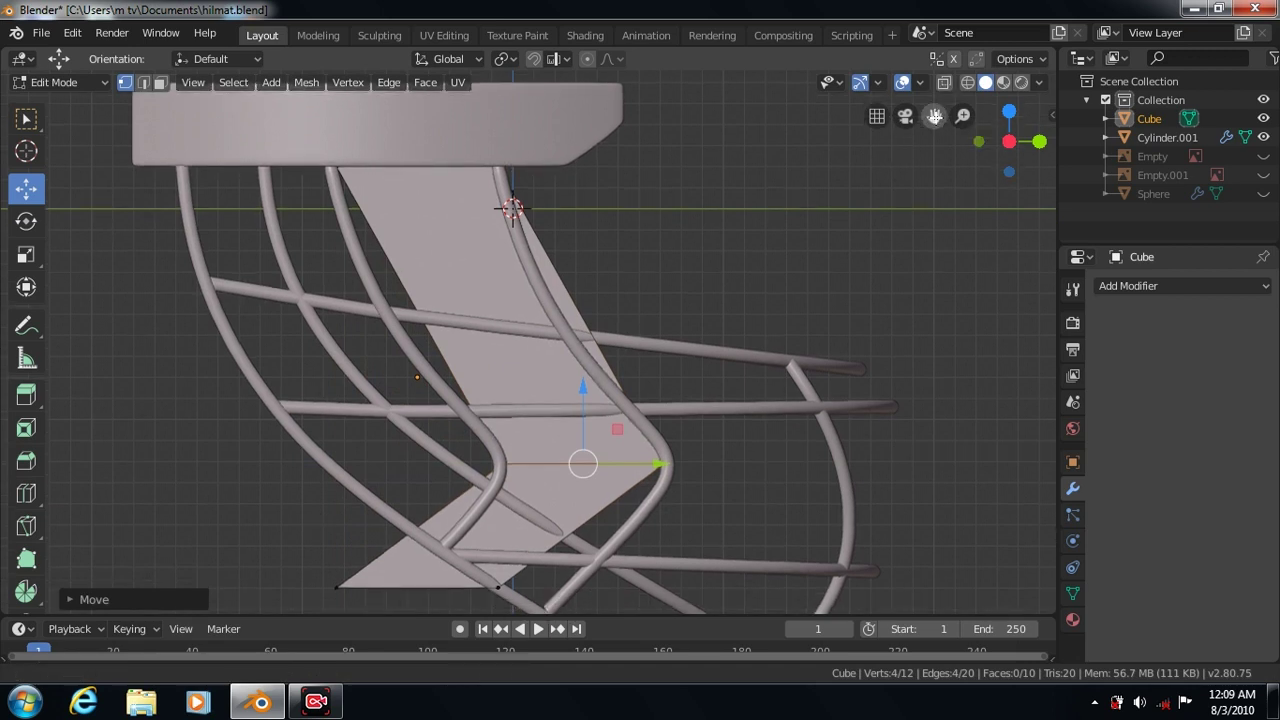